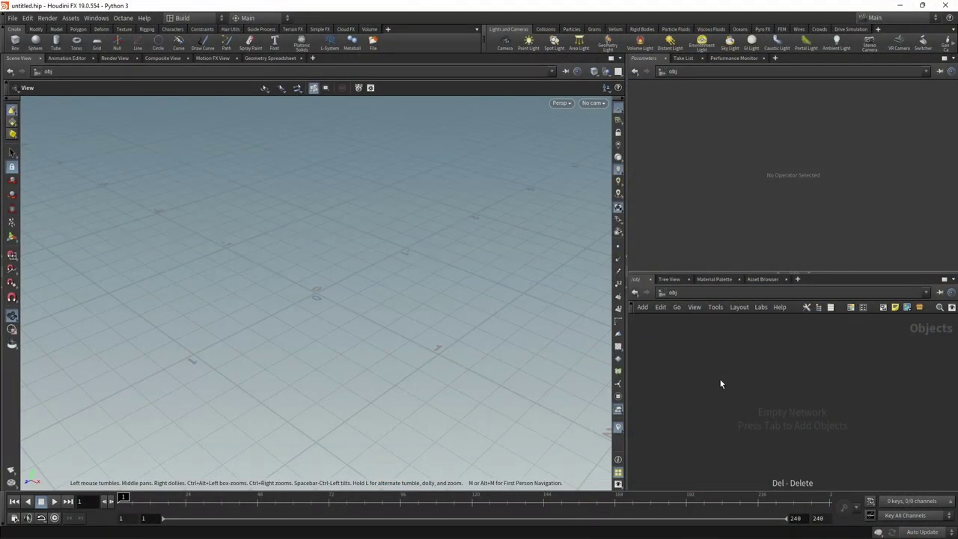
- Create a Geometry container, geo1, in /obj and dive inside it
key("Tab")
type("geo")
key("Return")
left_click(718, 378)
key("Return")
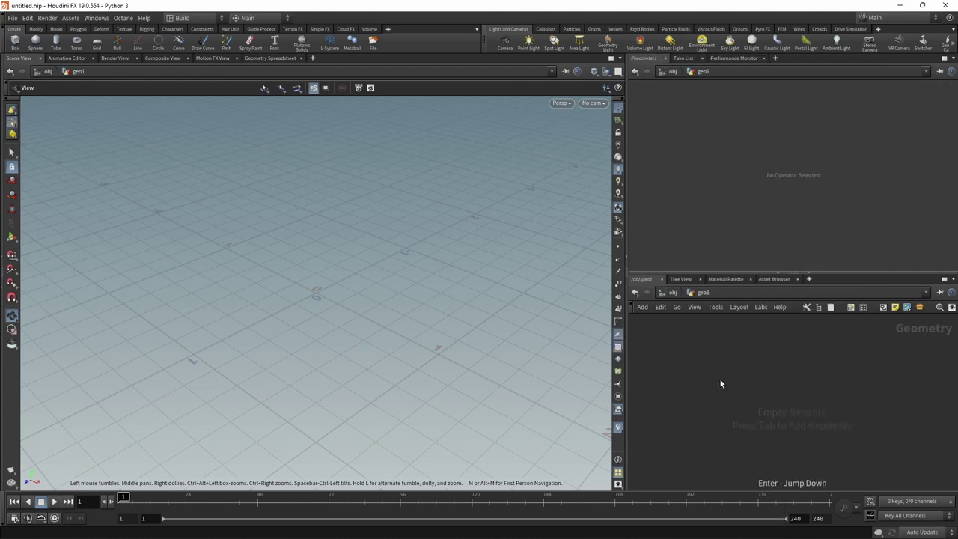
- Add a Grid node inside geo1 and frame the grid from above
key("Tab")
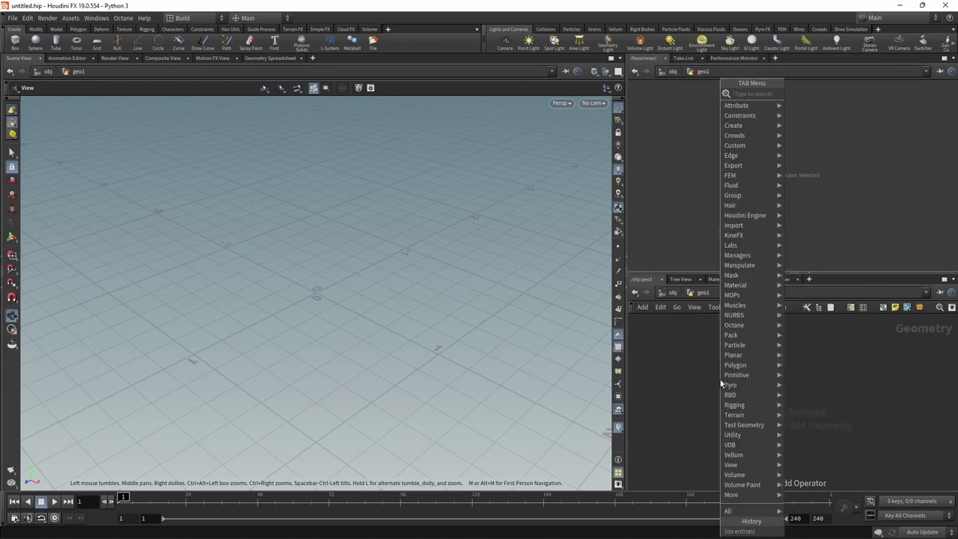
type("grid")
key("Return")
left_click(719, 380)
right_click_drag(438, 312, 332, 306)
left_click_drag(331, 306, 384, 346)
right_click_drag(385, 347, 302, 406)
left_click_drag(301, 406, 370, 310)
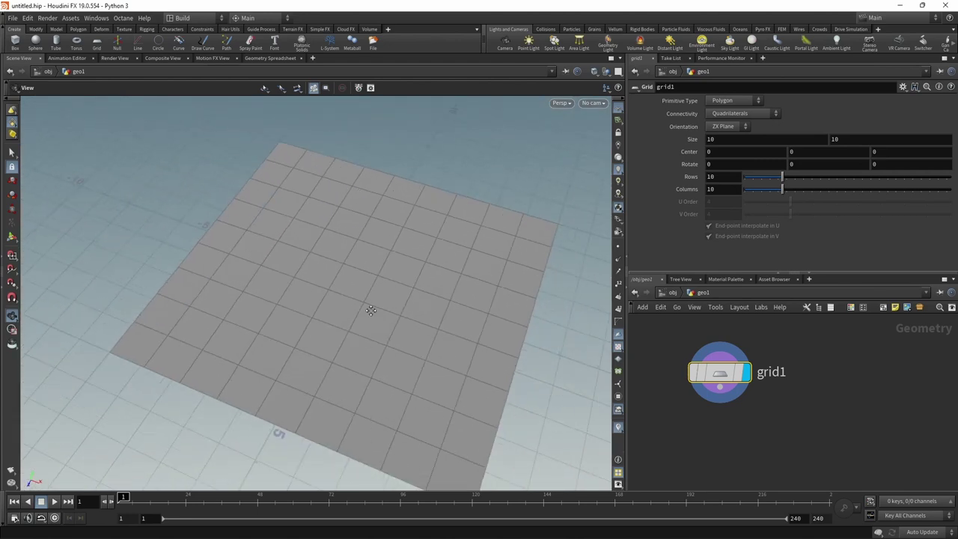
- Set the grid to 100 rows and 100 columns, then check its points and recentre the view
left_click(722, 177)
type("100")
key("Tab")
type("100")
key("Return")
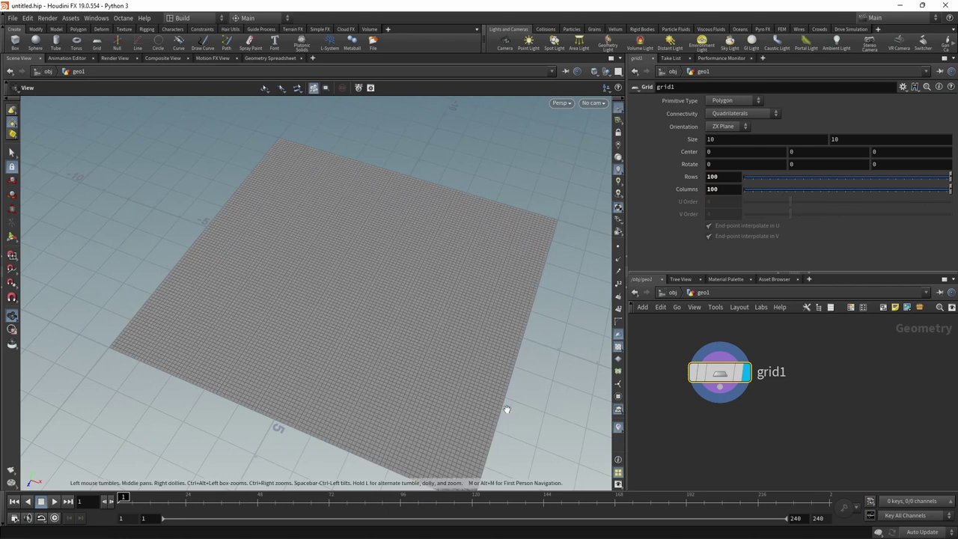
left_click(618, 246)
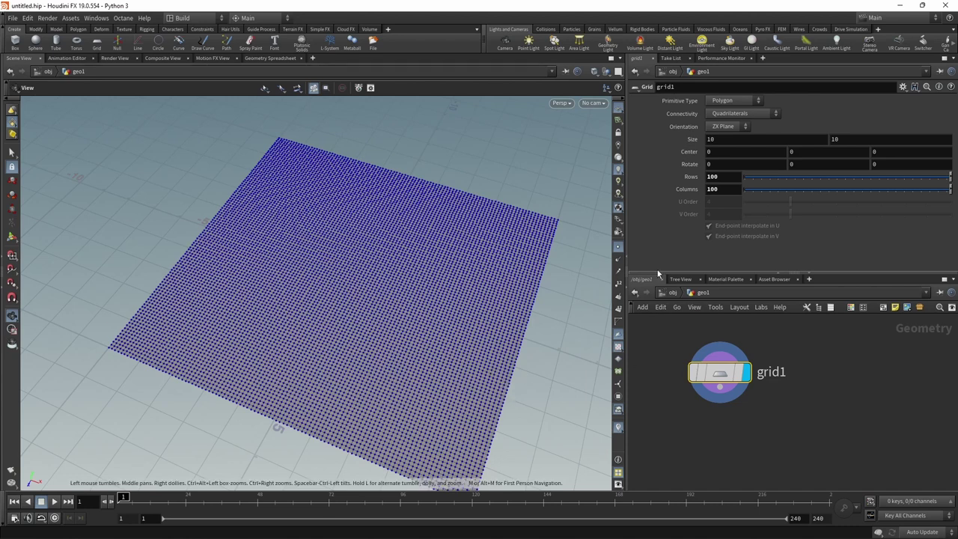
left_click(618, 247)
scroll(807, 421, "down", 1)
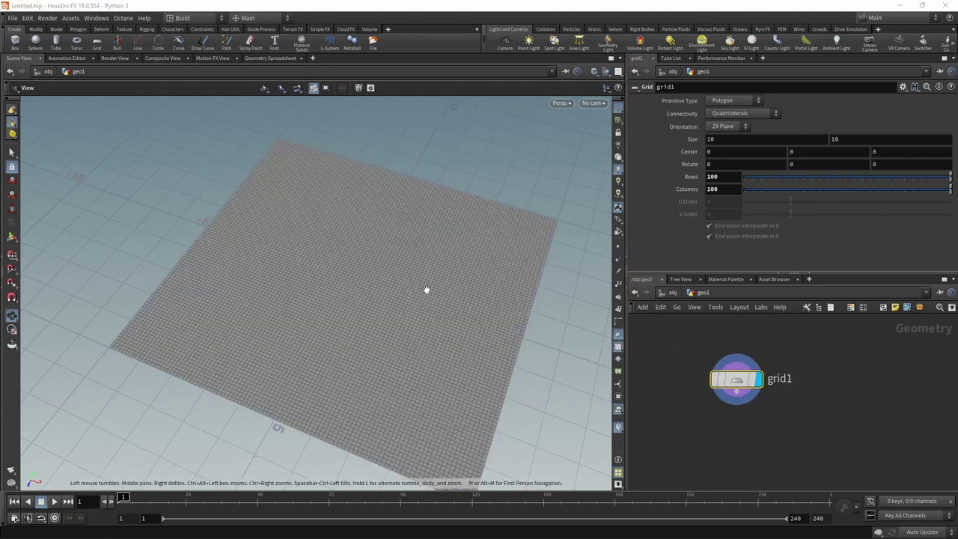
left_click_drag(380, 257, 394, 314)
middle_click_drag(394, 315, 320, 298)
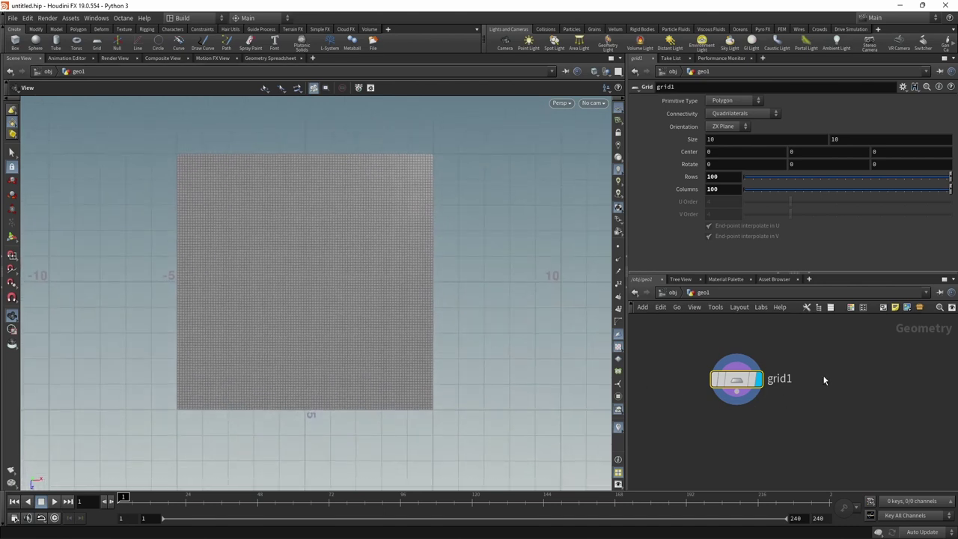
- Add a Draw Curve node with its projection set to ZX Plane
key("Tab")
type("drawcu")
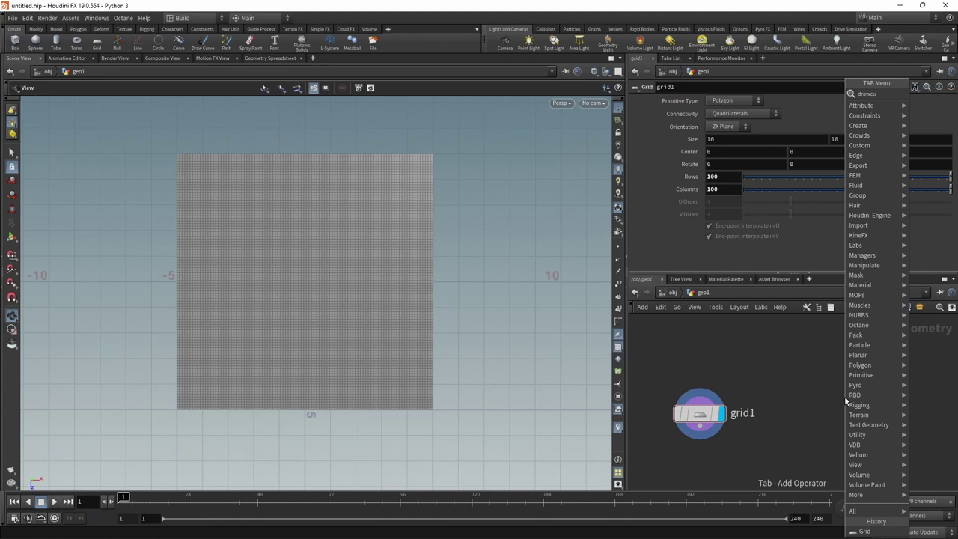
key("Return")
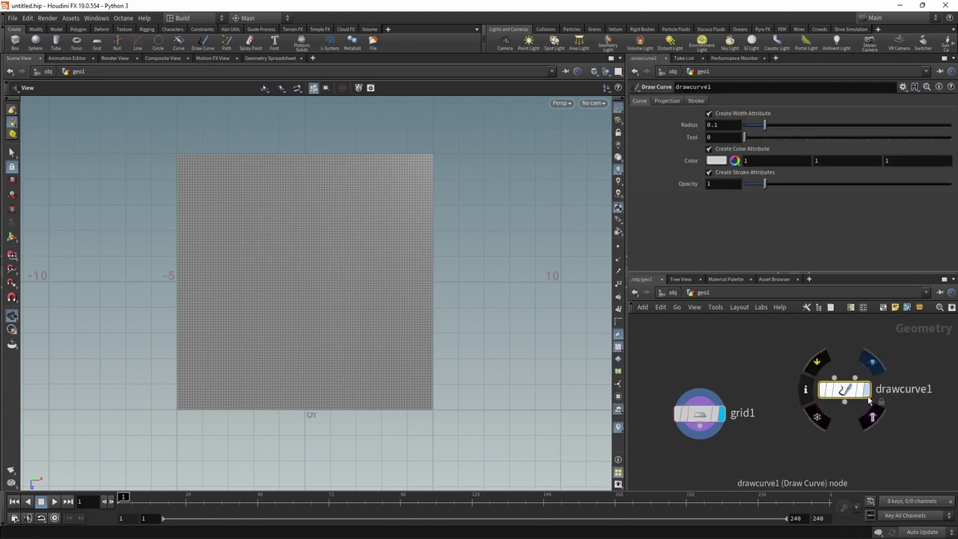
left_click(666, 101)
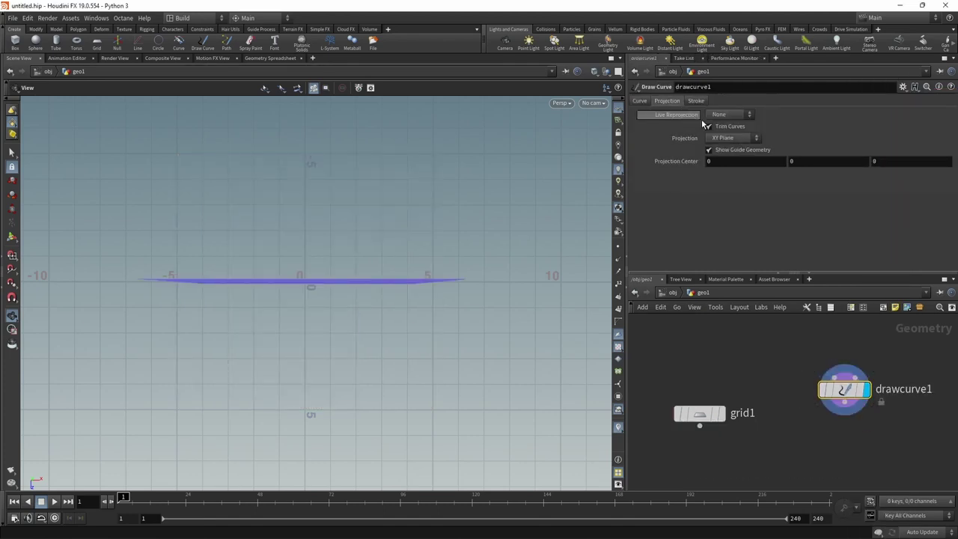
left_click(719, 139)
left_click(718, 174)
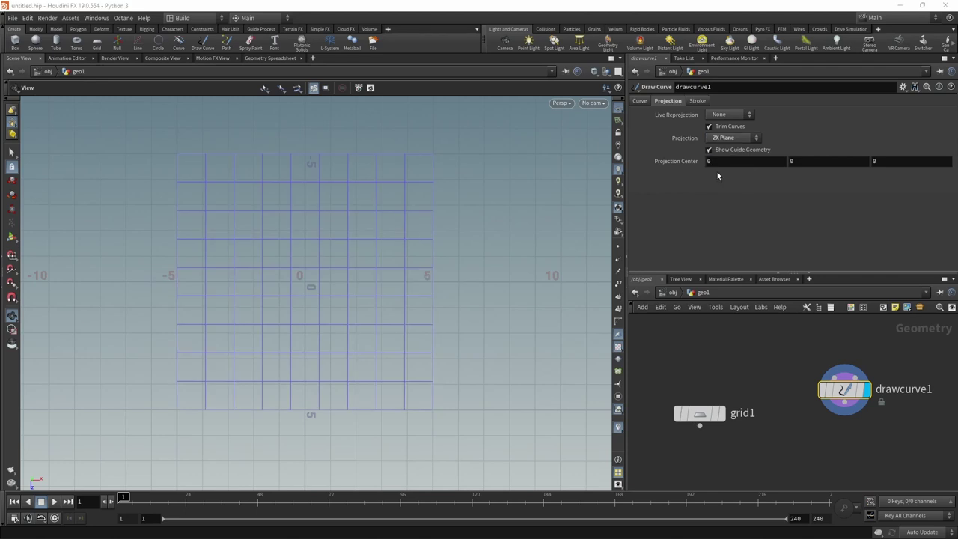
- Sketch the left and right sides of a vase outline with two strokes
left_click(12, 236)
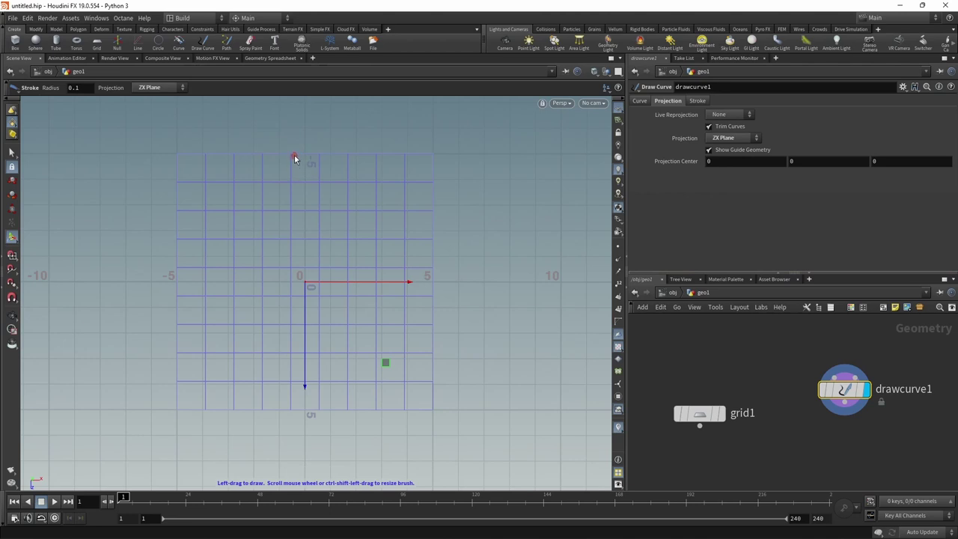
mouse_move(294, 159)
left_mouse_down()
mouse_move(275, 231)
mouse_move(289, 396)
left_mouse_up()
left_click_drag(312, 158, 317, 412)
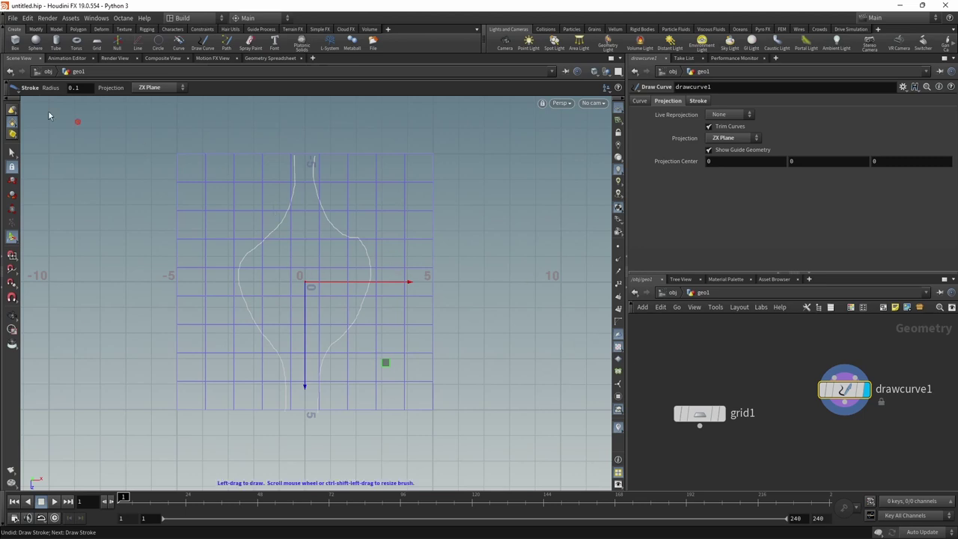
- Add an Attribute Blur with 15 blurring iterations and Pin Border Points turned off
left_click(11, 152)
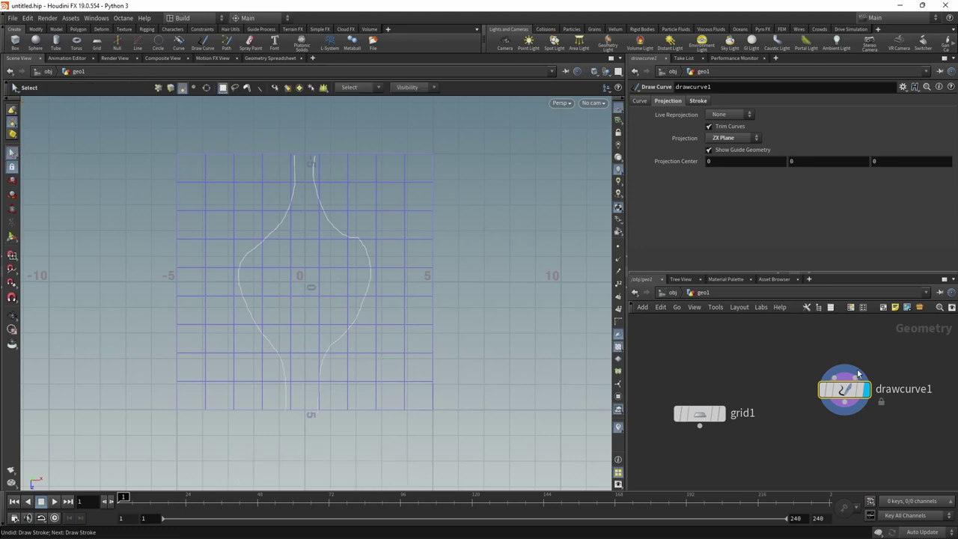
key("Tab")
type("attribblur")
key("Return")
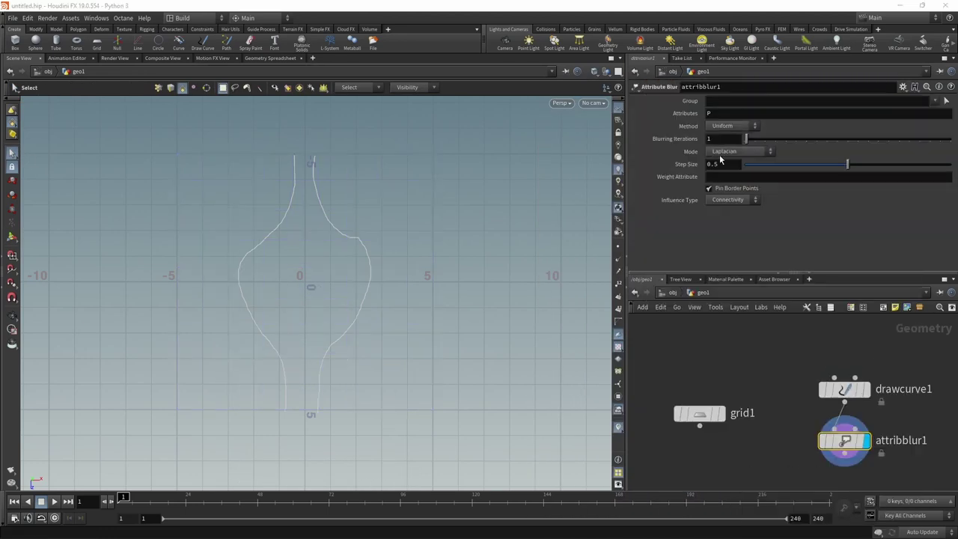
left_click(708, 190)
mouse_move(811, 390)
left_click(725, 139)
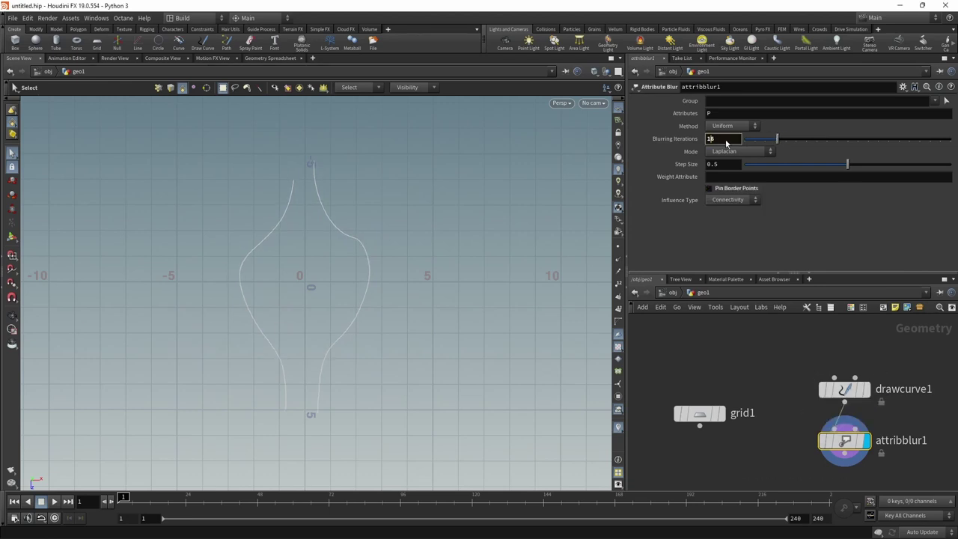
key("Return")
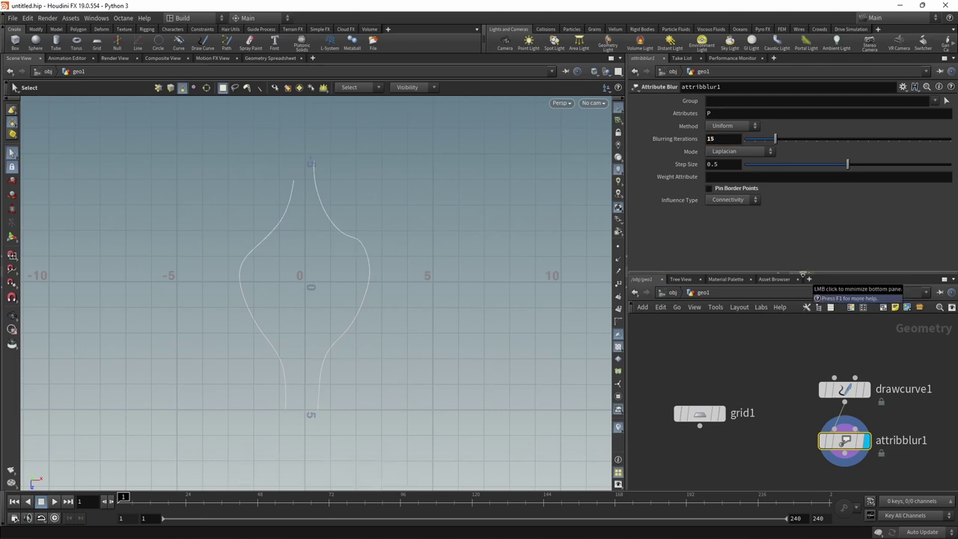
- Add a Resample node treating the curve as Subdivision Curves and set its segment length
scroll(788, 415, "down", 3)
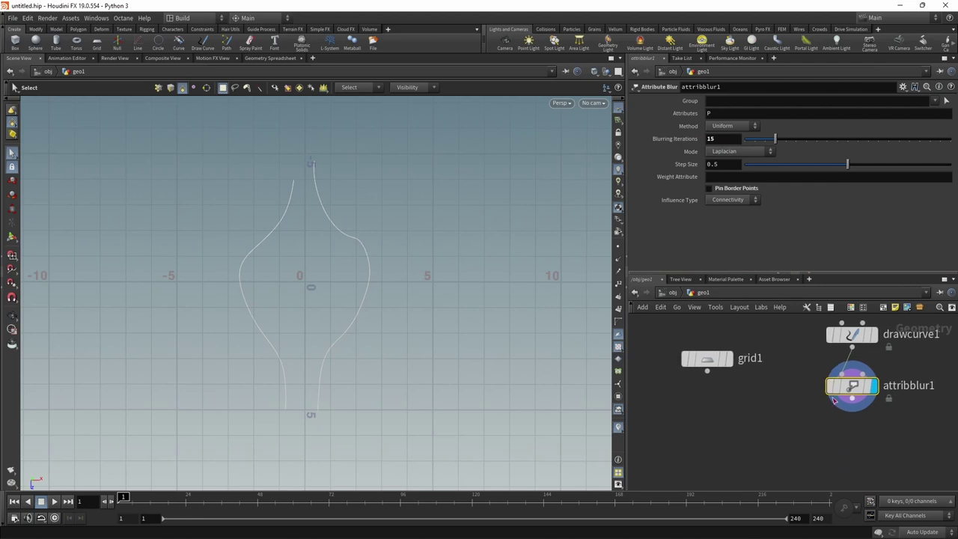
key("Tab")
left_click(816, 374)
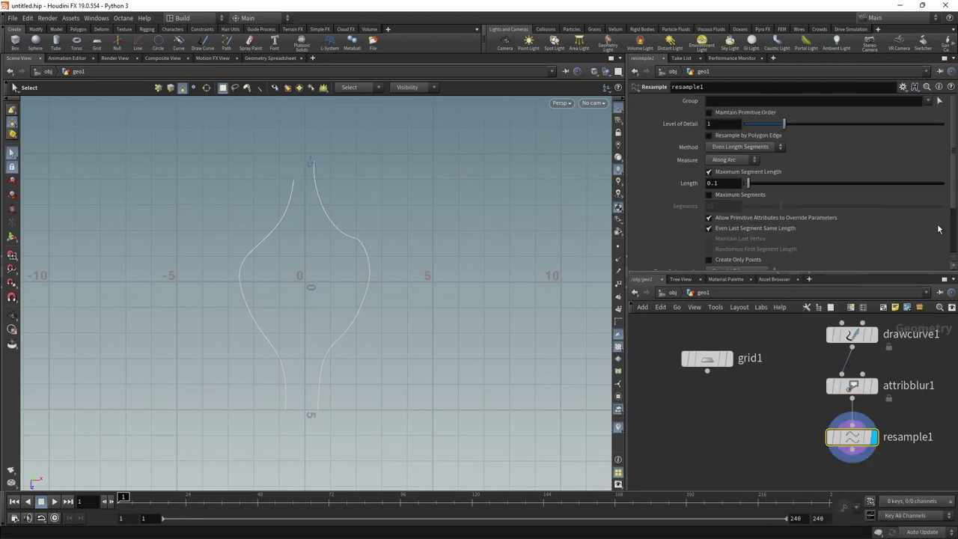
scroll(953, 209, "down", 2)
left_click(742, 202)
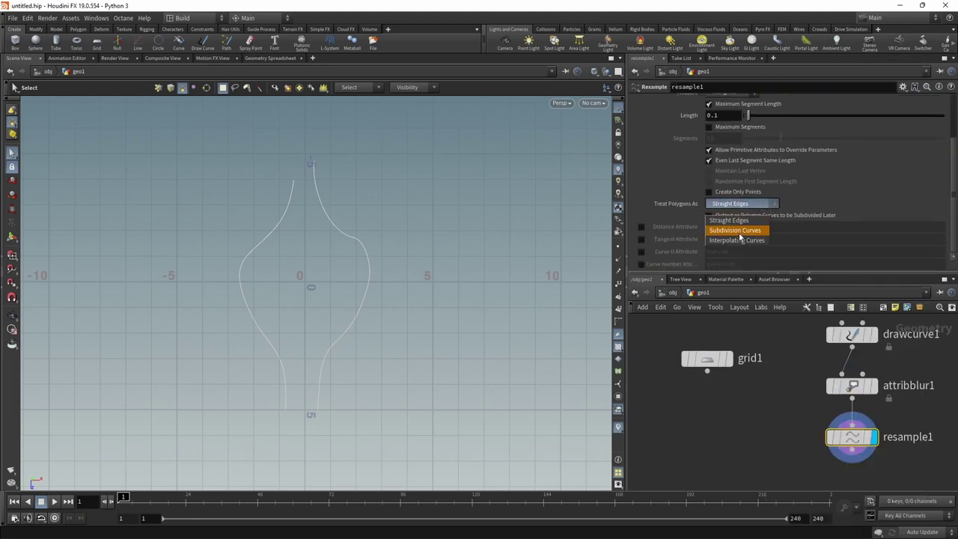
left_click(737, 234)
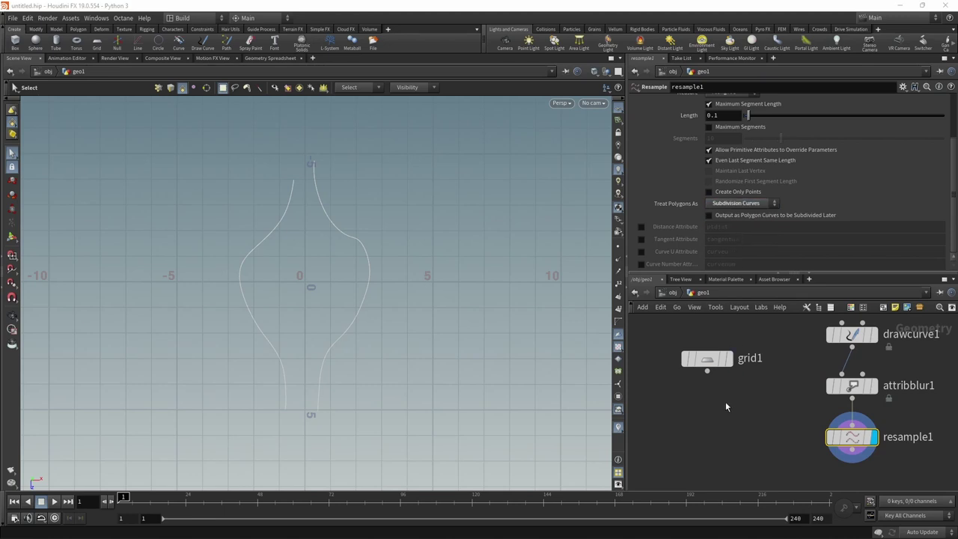
left_click(618, 246)
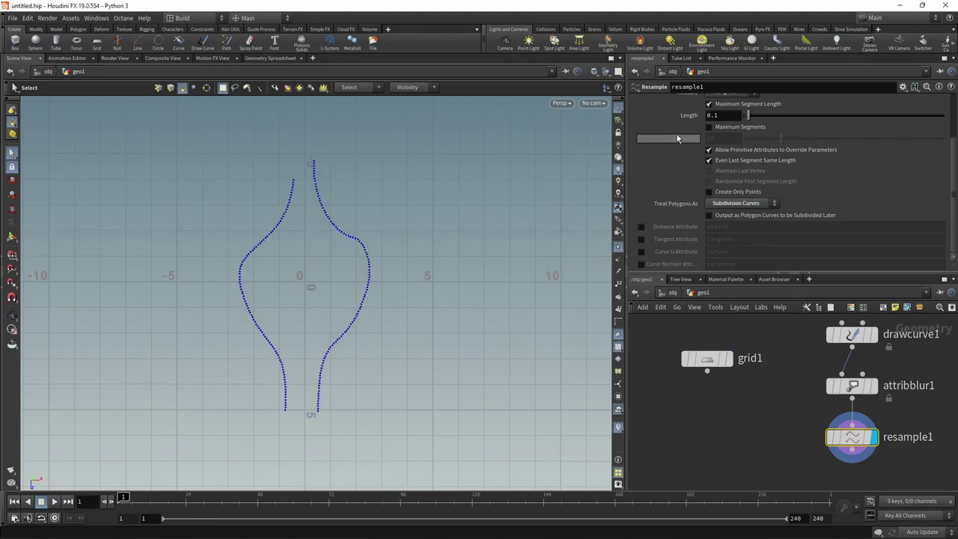
left_click(719, 117)
key("BackSpace")
type("2")
key("Return")
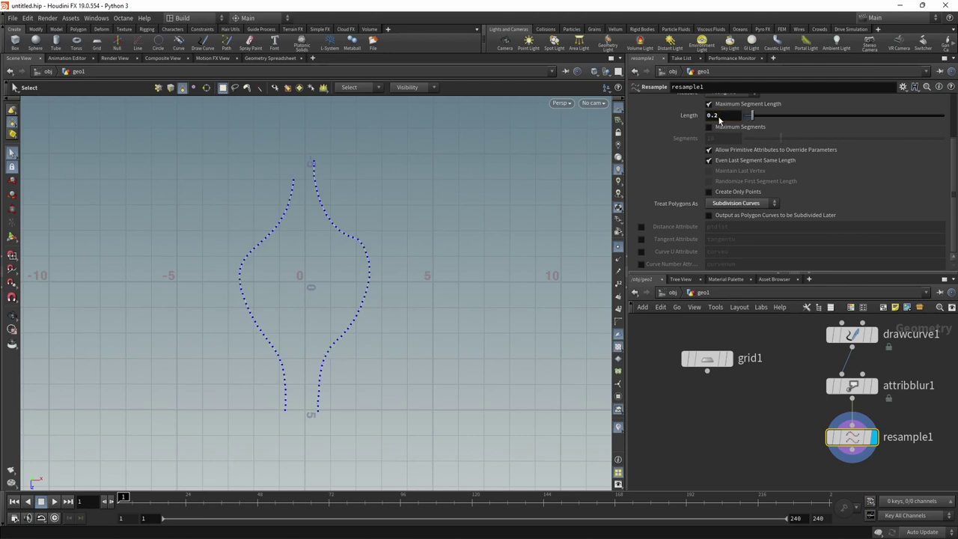
- Rewire the chain so drawcurve1 feeds Resample before the Attribute Blur
scroll(721, 115, "up", 1)
left_click_drag(851, 385, 758, 408)
left_click(851, 345)
middle_click_drag(852, 414, 764, 407)
left_click(763, 406)
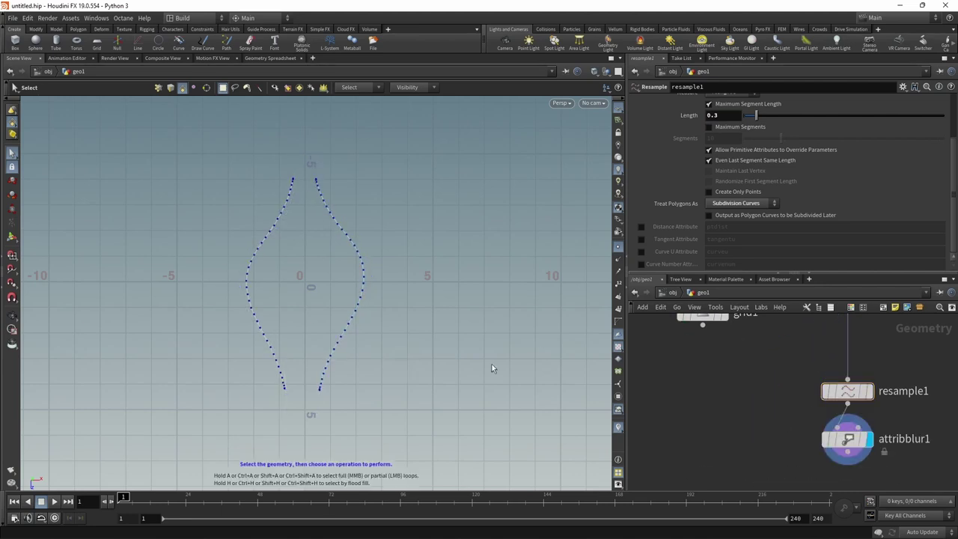
- Add a second Resample node below the blur that outputs a tangentu tangent attribute
left_click(843, 443)
middle_click_drag(843, 446, 836, 406)
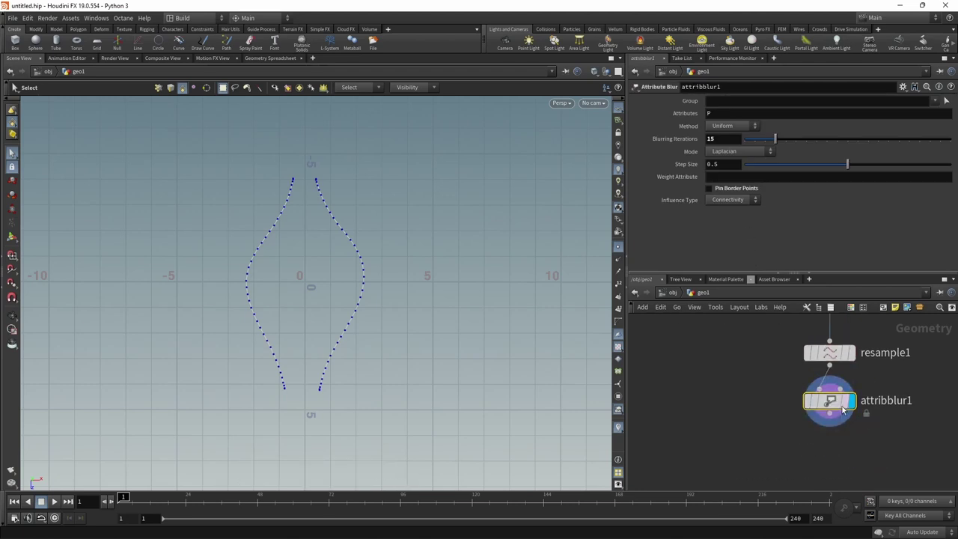
key("Tab")
type("resa")
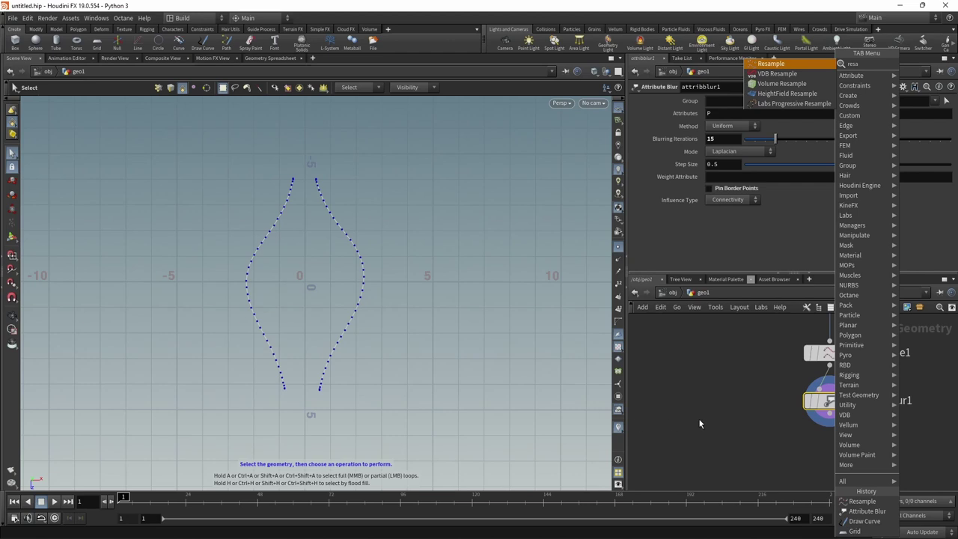
key("Return")
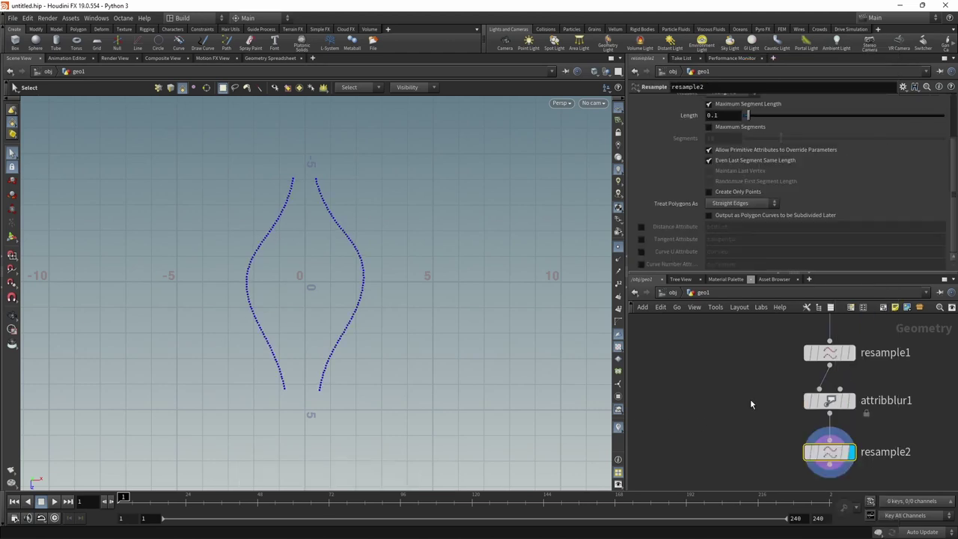
left_click(645, 240)
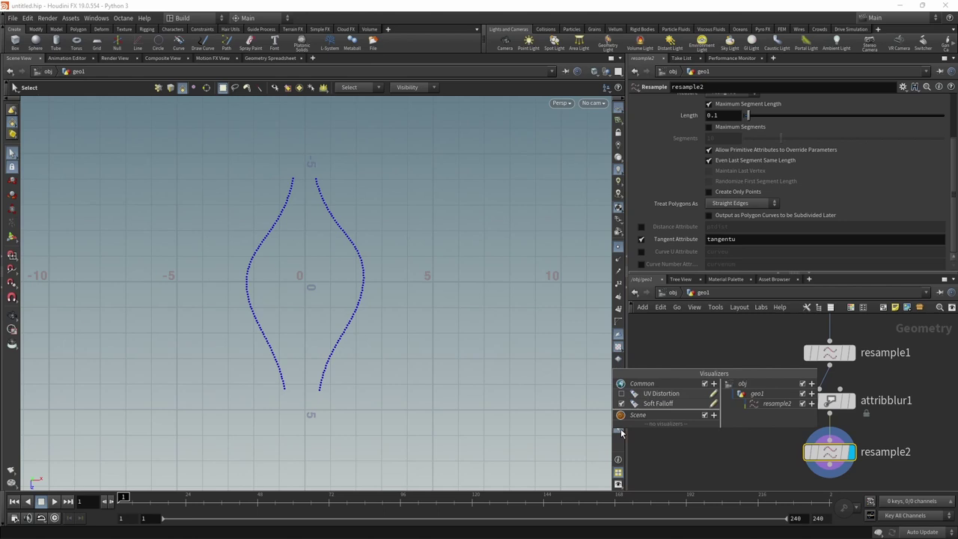
- Set the tangentu visualizer to display as Marker vectors
left_click(792, 451)
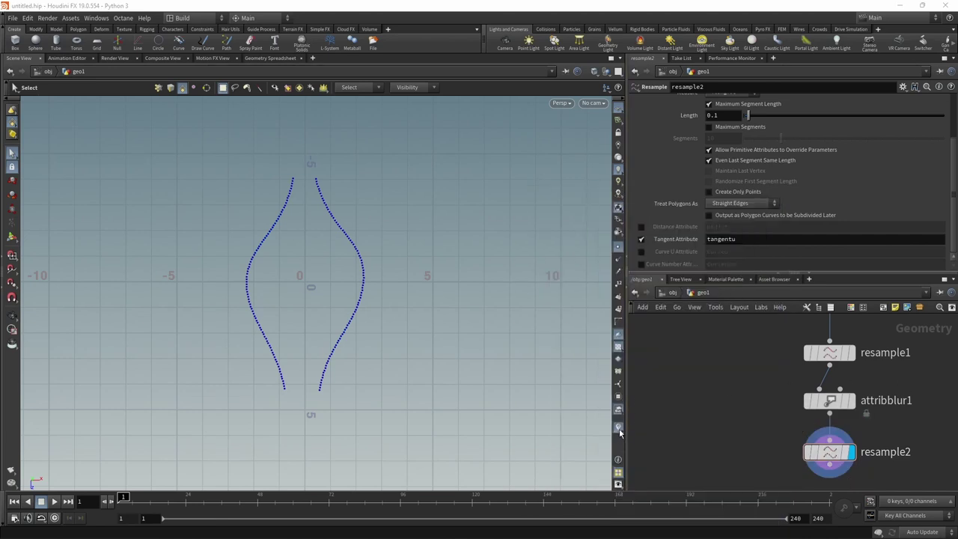
left_click(619, 427)
left_click(709, 423)
left_click(675, 314)
left_click(675, 331)
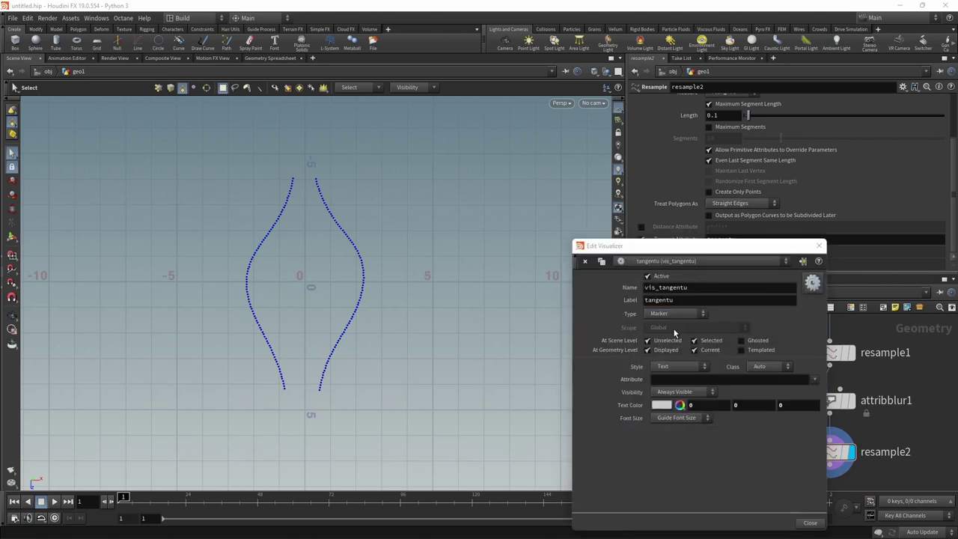
key("Escape")
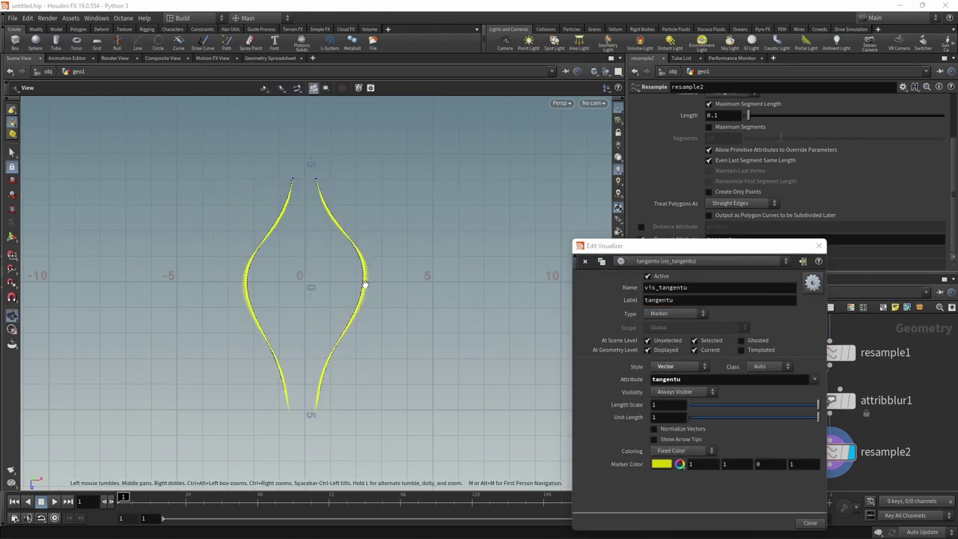
- Inspect the yellow tangent markers along the curve and close the visualizer editor
scroll(363, 279, "up", 10)
scroll(314, 209, "up", 4)
key("s")
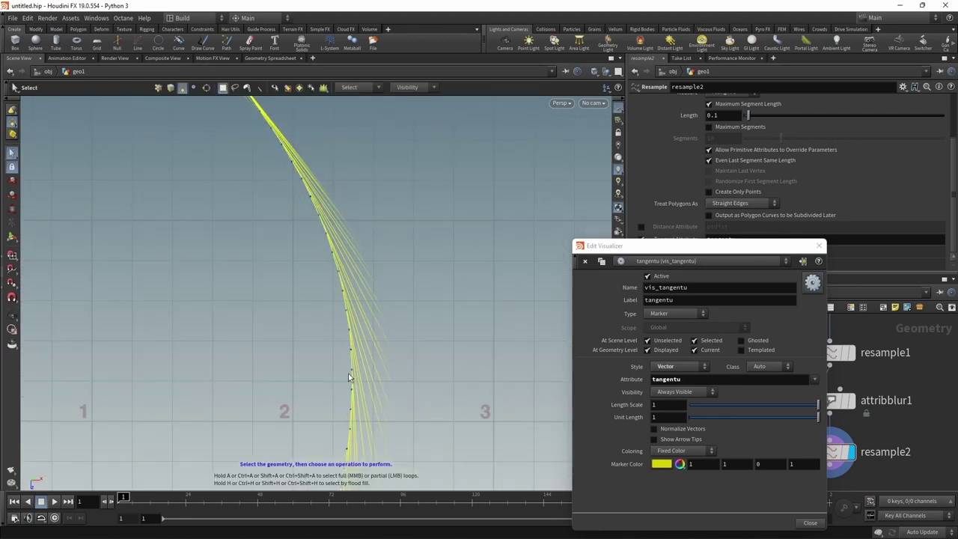
scroll(220, 316, "down", 10)
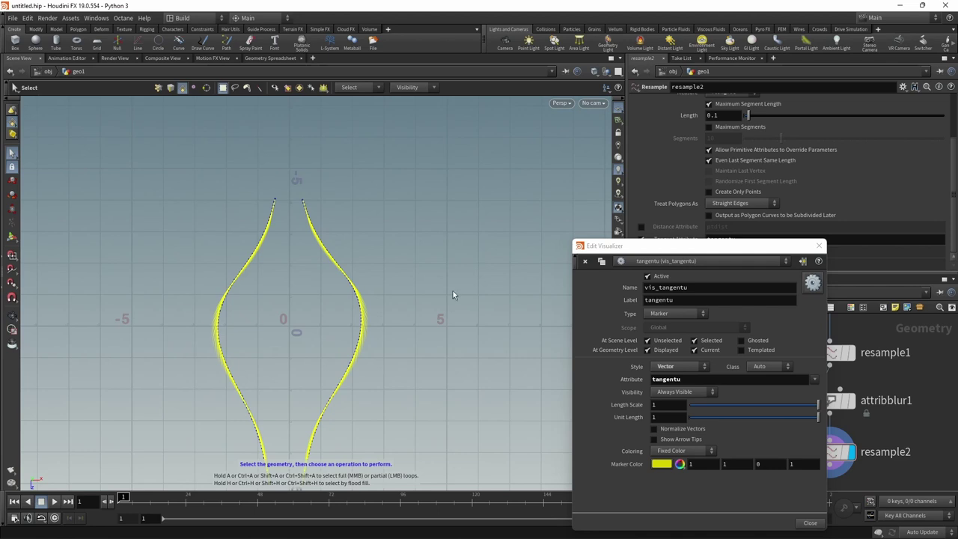
left_click(820, 245)
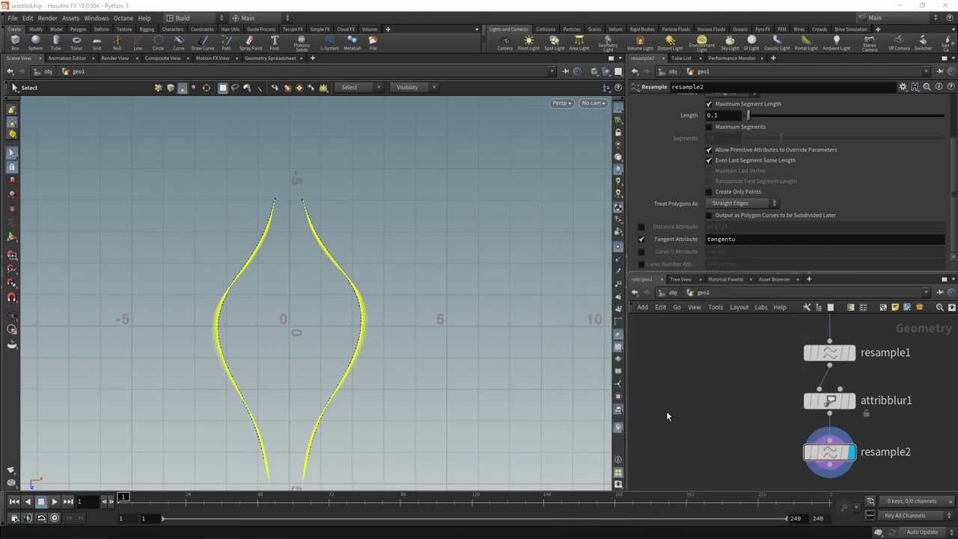
scroll(729, 434, "down", 4)
- Add a new grid node and tidy the four curve nodes into an evenly spaced column
key("Tab")
type("grid")
key("Return")
left_click(739, 423)
left_click_drag(864, 453, 802, 336)
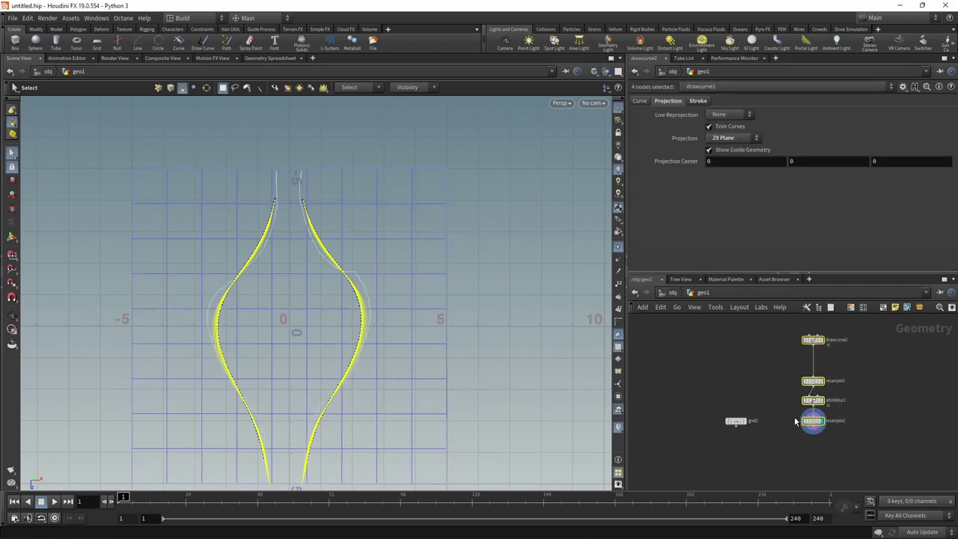
key("l")
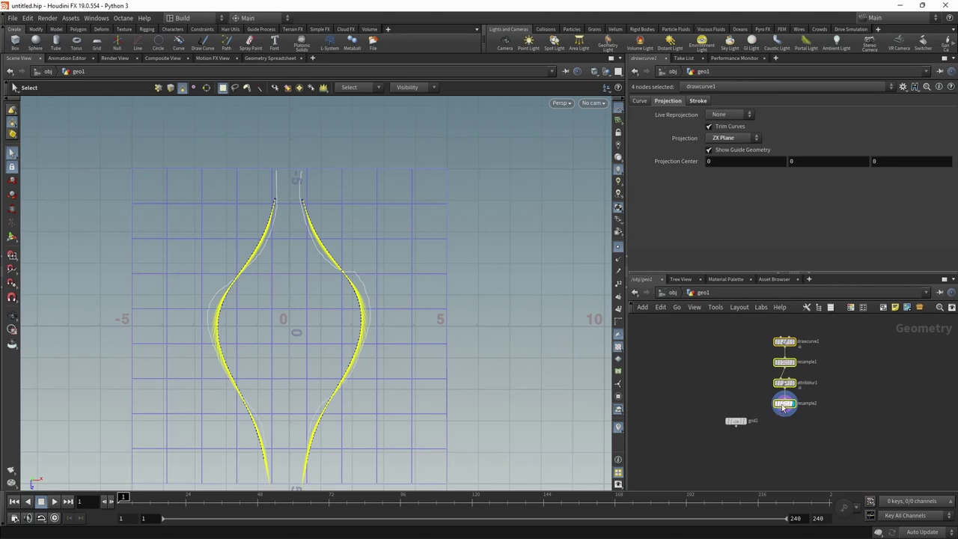
left_click_drag(791, 404, 794, 422)
scroll(795, 421, "up", 2)
- Add an Attribute VOP under the grid, feed resample2 into its second input, and template resample2
key("Tab")
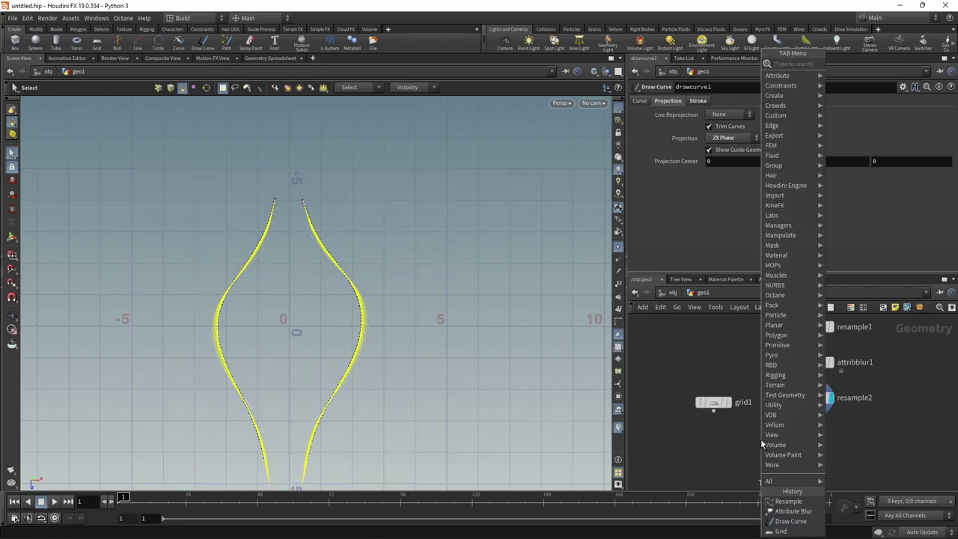
left_click(868, 372)
left_click(757, 444)
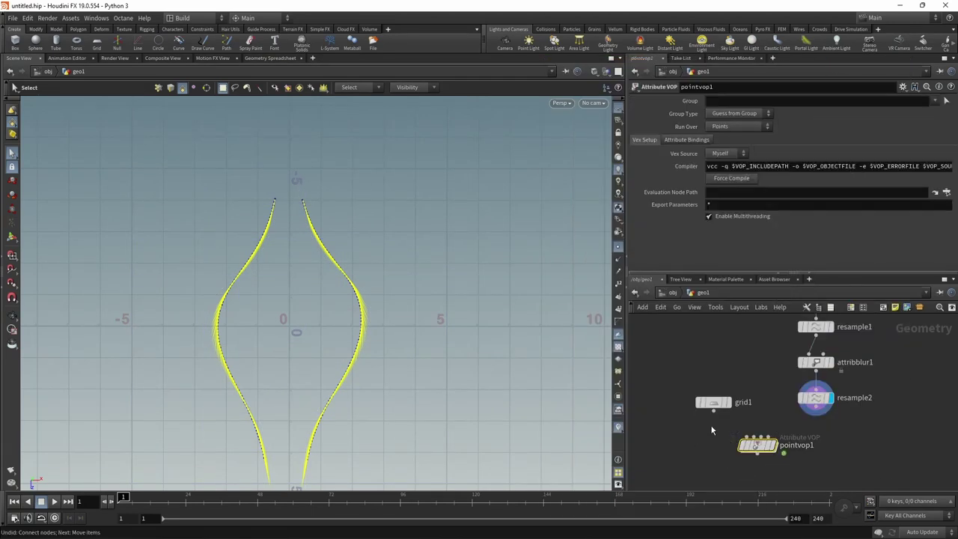
left_click(726, 402)
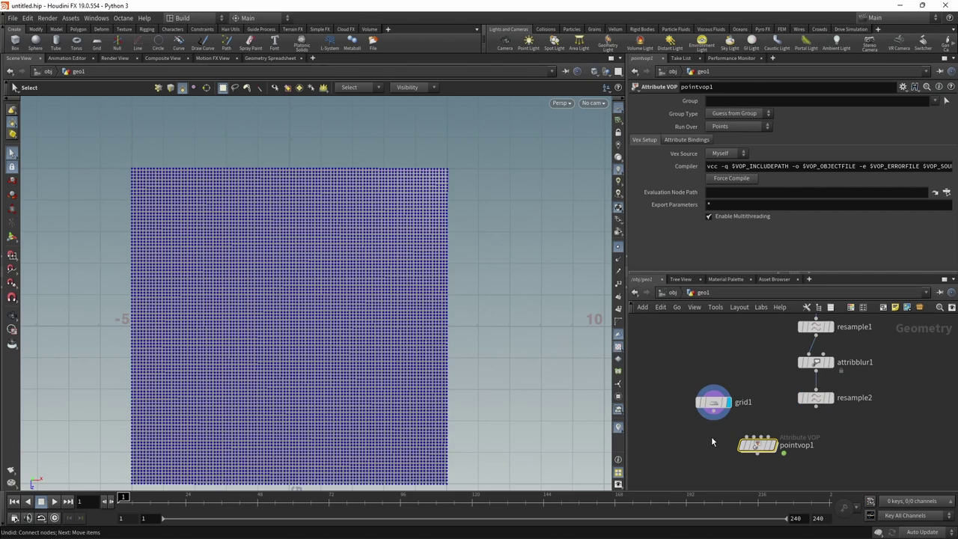
left_click(815, 405)
left_click(756, 437)
left_click(765, 446)
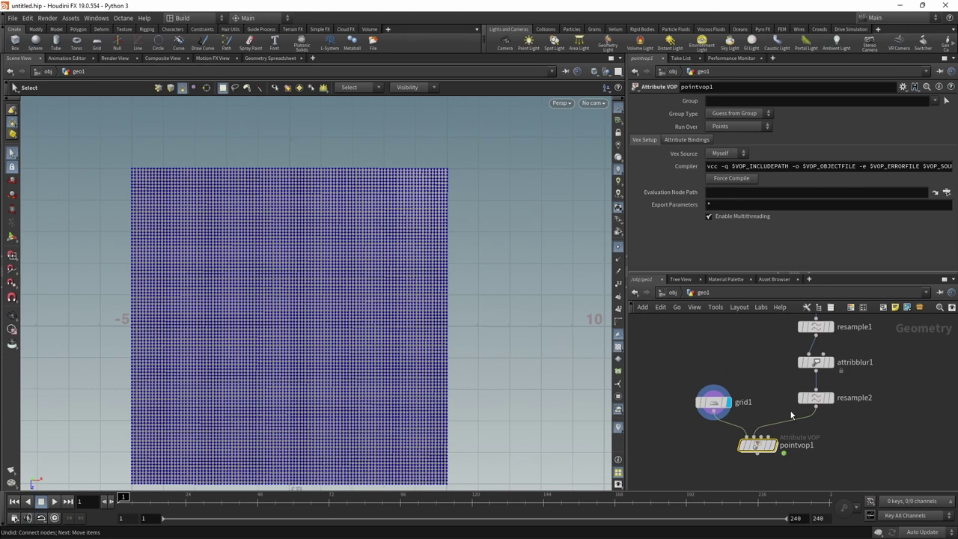
left_click(835, 389)
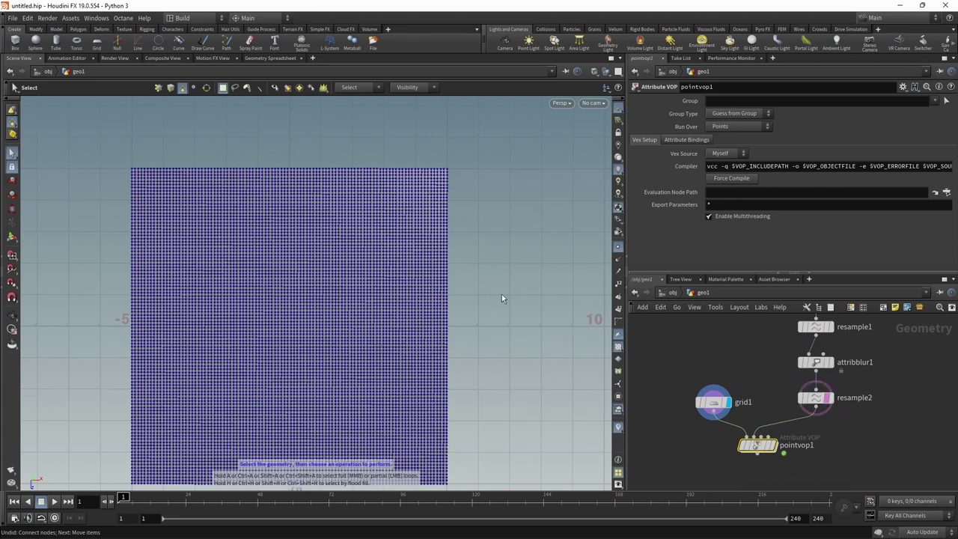
left_click(620, 243)
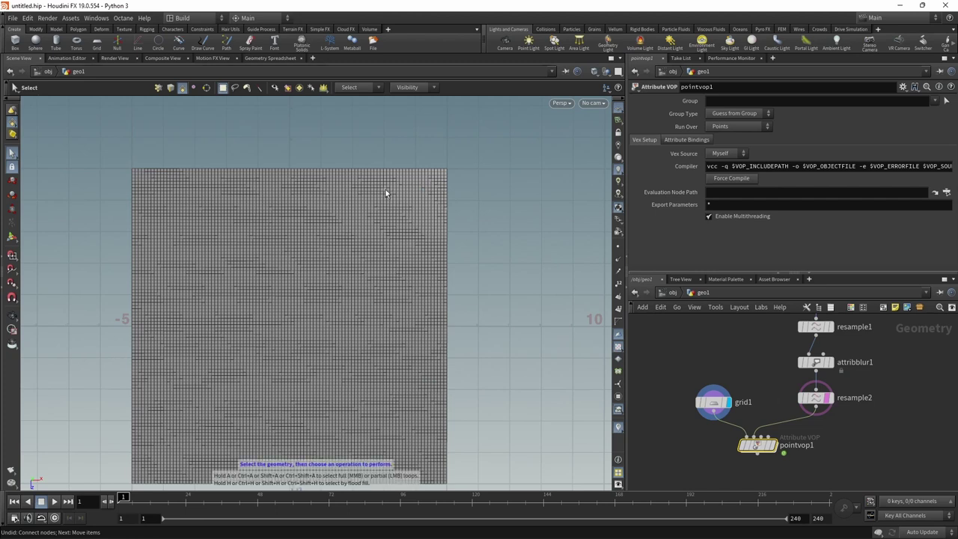
- Inside pointvop1, add a Near Point node fed by position P and OpInput2
double_click(756, 446)
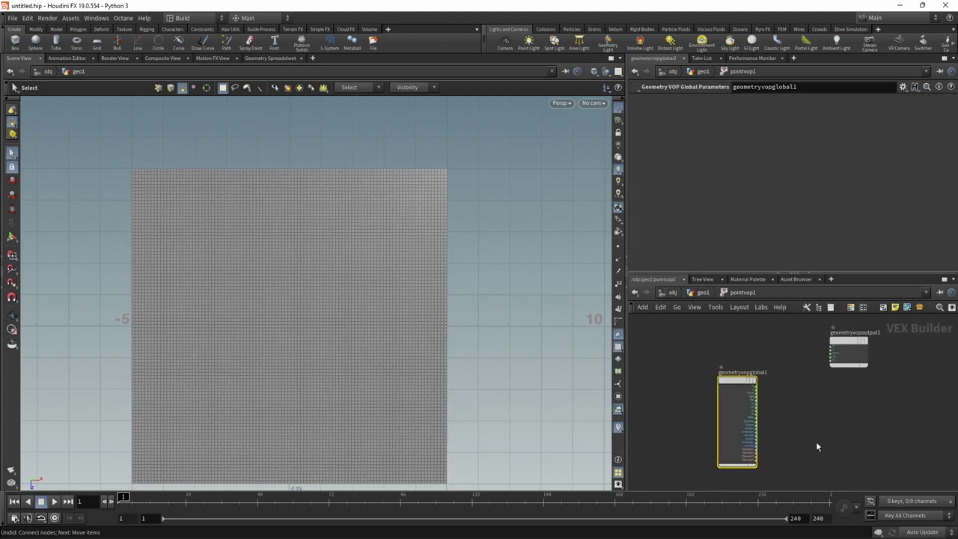
key("Tab")
type("near")
key("Return")
left_click(779, 440)
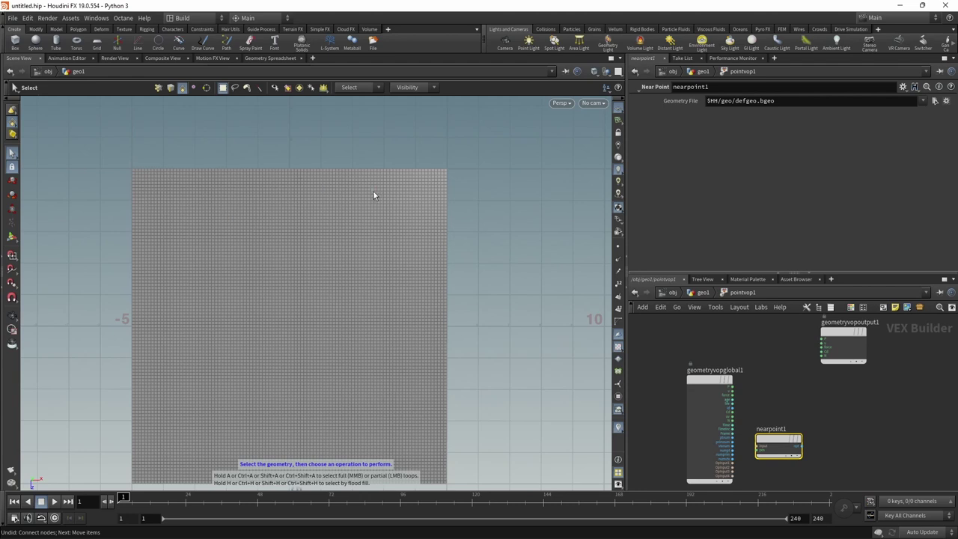
left_click(732, 388)
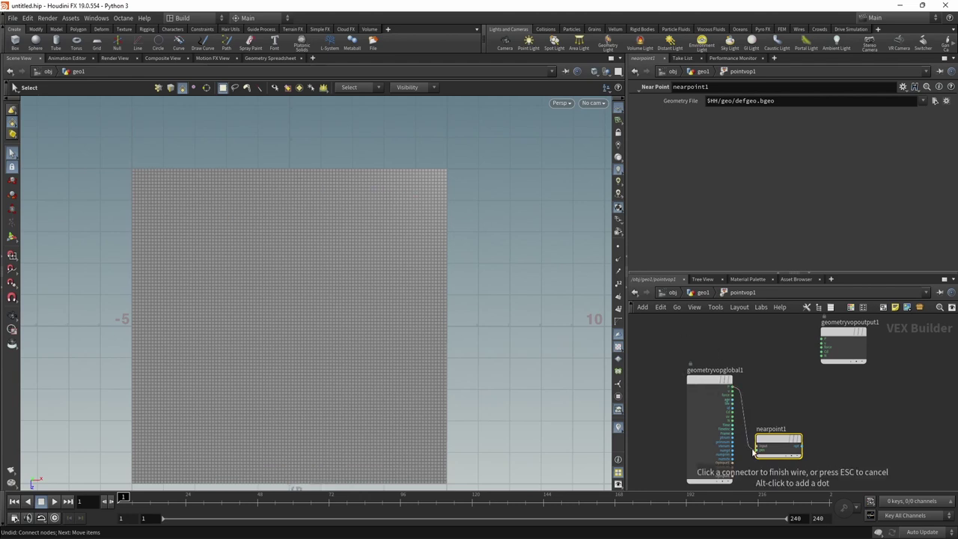
left_click(754, 450)
scroll(791, 439, "up", 3)
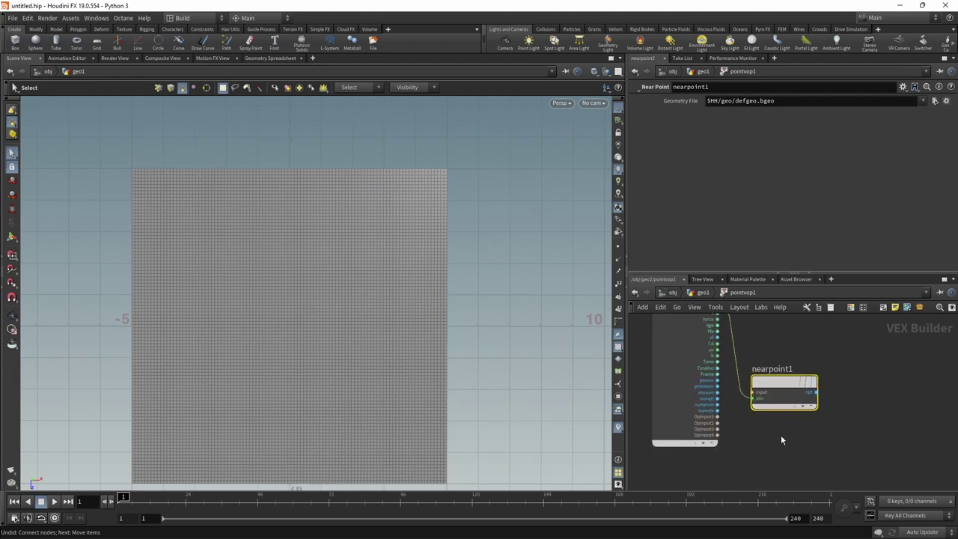
left_click(718, 423)
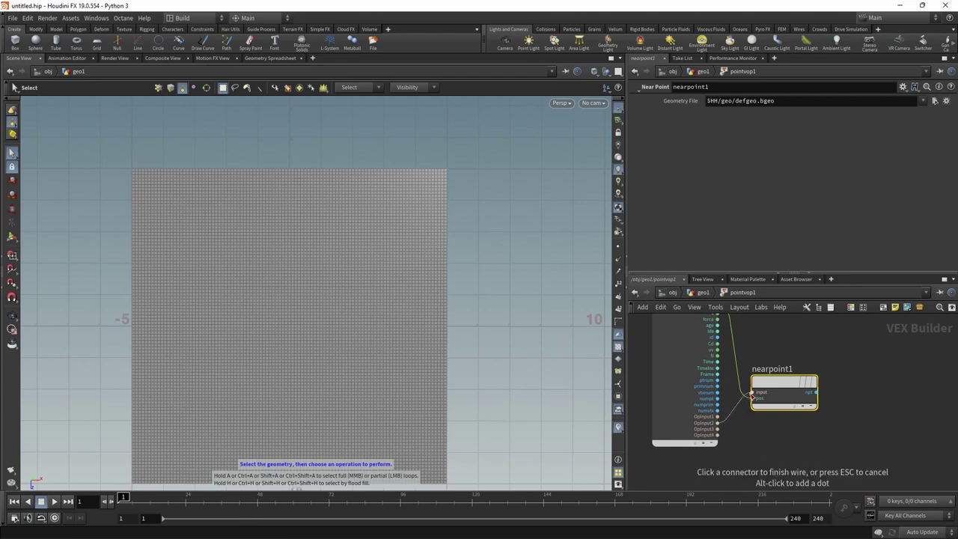
left_click(751, 396)
middle_click_drag(842, 415, 813, 429)
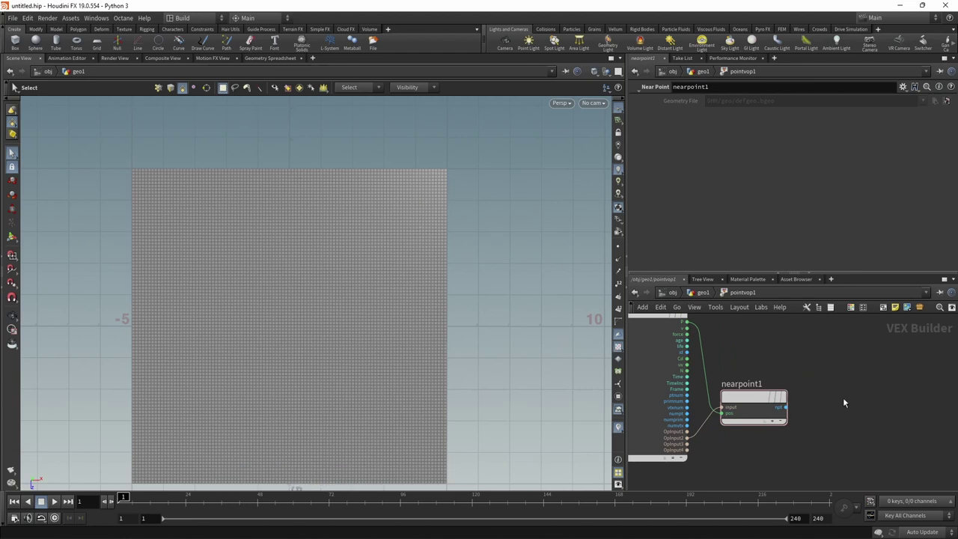
- Add an Import Point Attribute reading P from OpInput2 at nearpoint1's npt point number
key("Tab")
type("importpo")
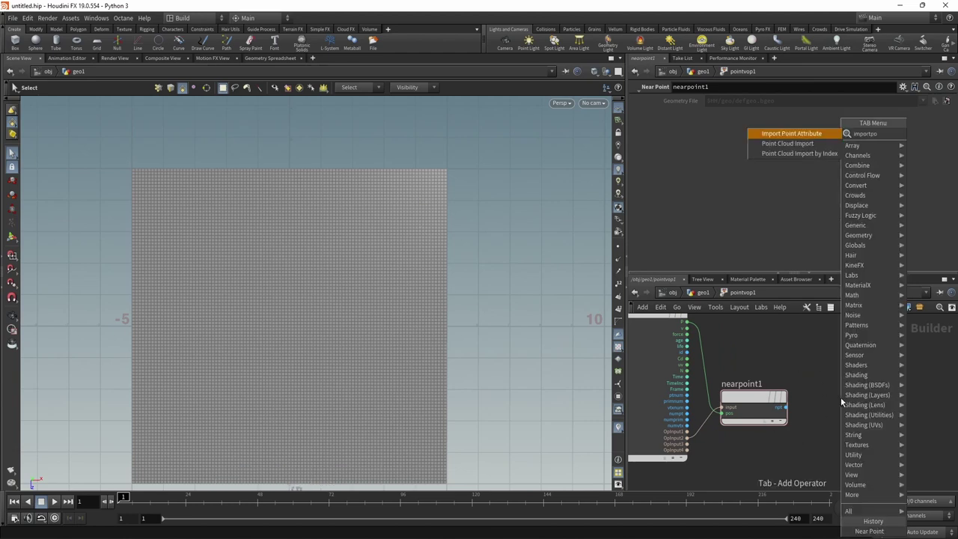
key("Return")
left_click(840, 396)
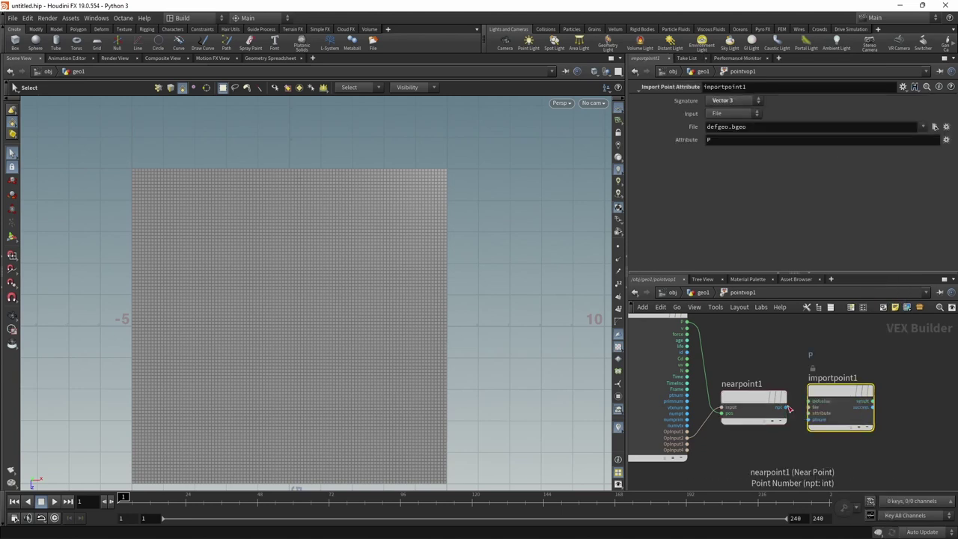
left_click(784, 407)
left_click(808, 420)
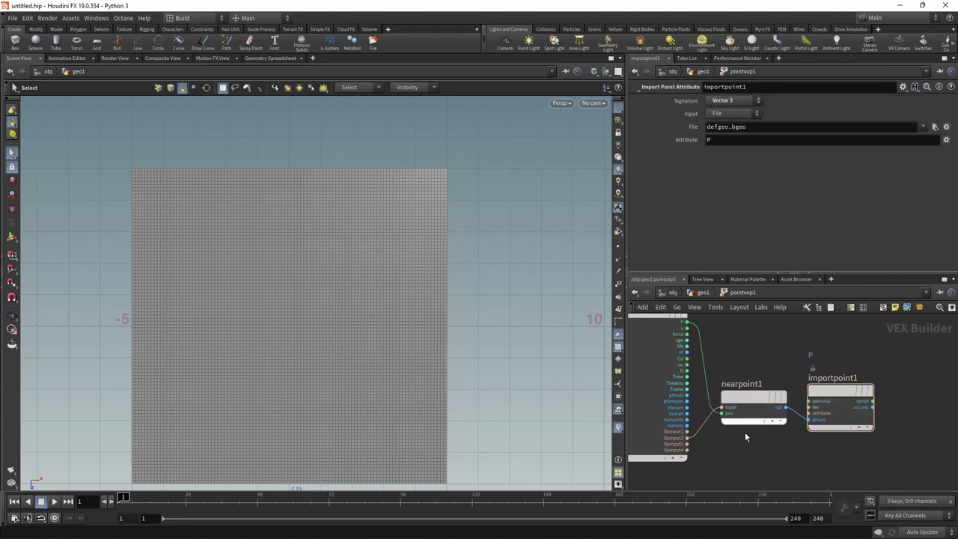
left_click(687, 438)
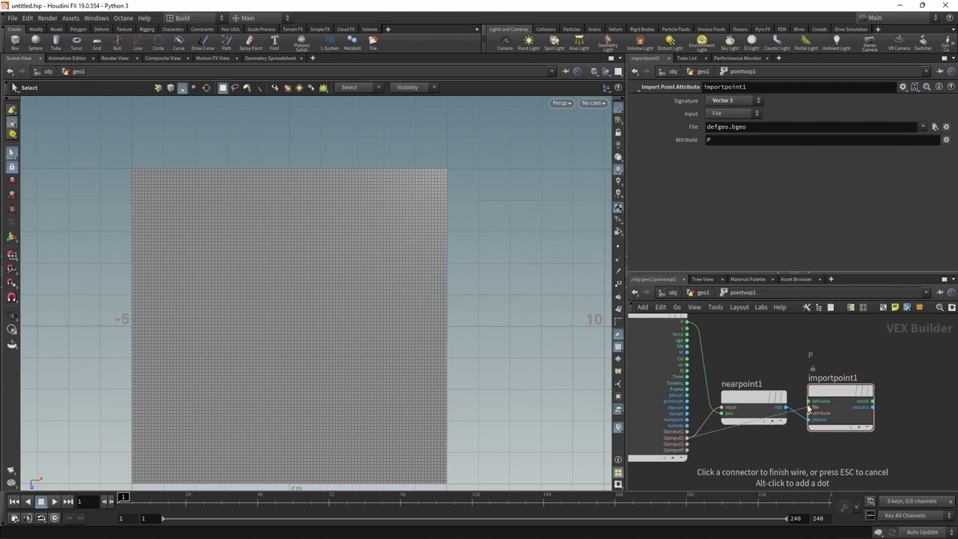
left_click(808, 407)
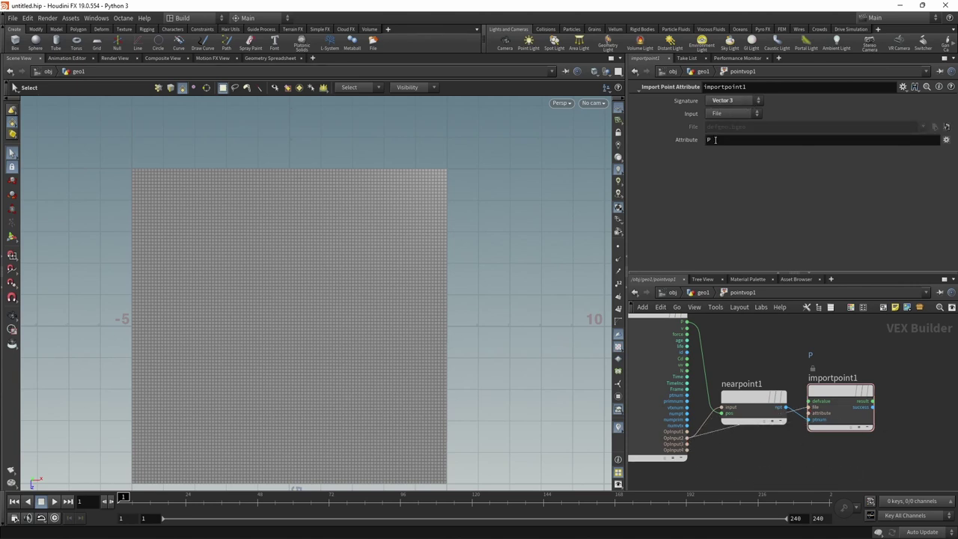
left_click_drag(623, 273, 540, 274)
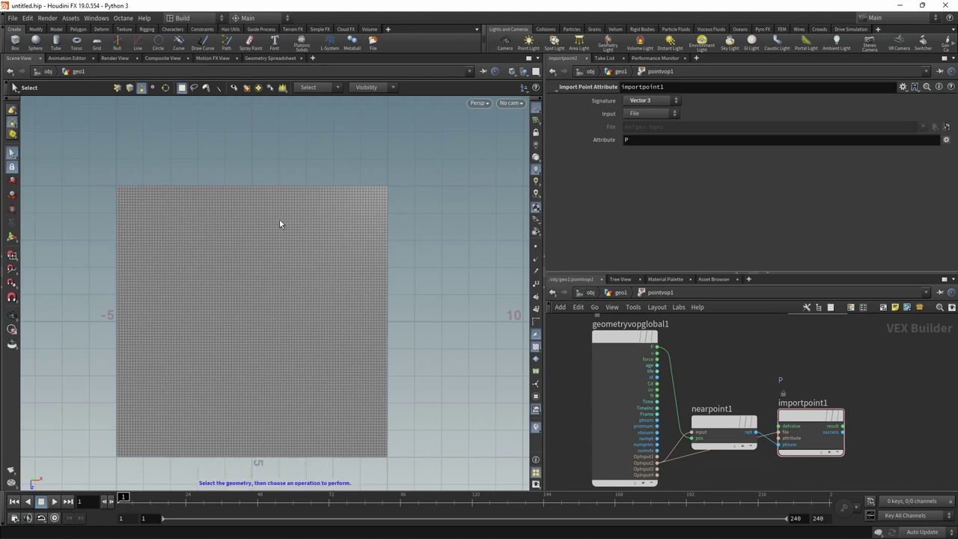
- Add a Distance node measuring from the grid position P to the imported curve position
middle_click_drag(870, 433, 844, 420)
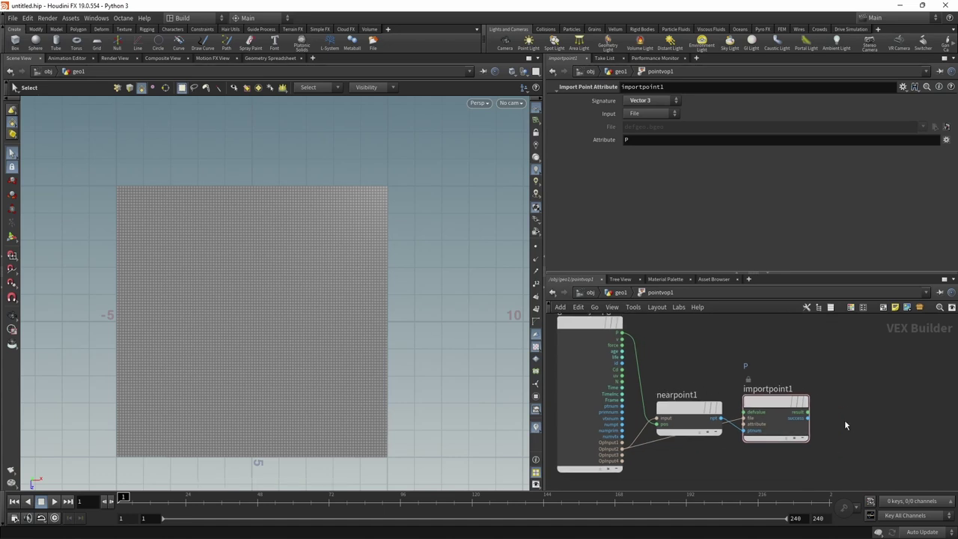
key("Tab")
type("distance")
key("Return")
left_click(880, 378)
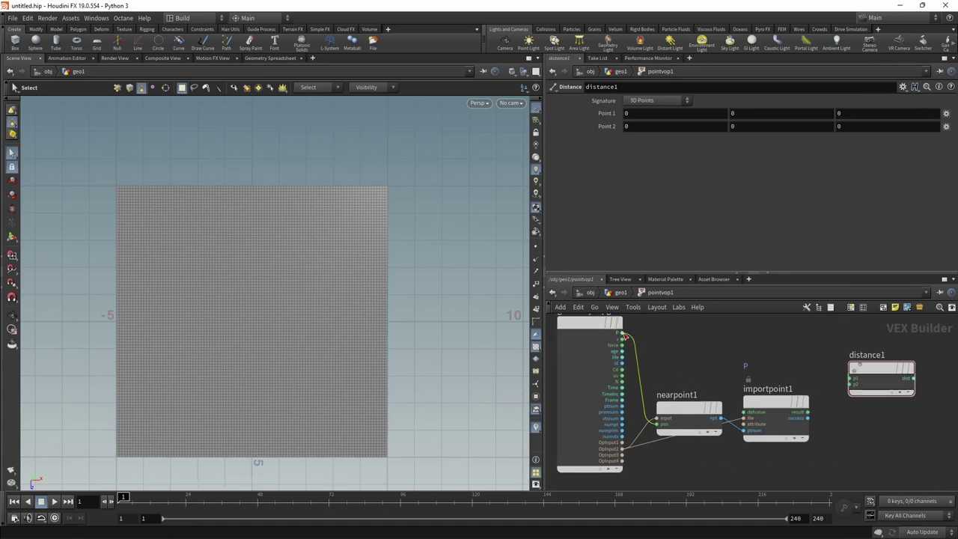
left_click(621, 332)
left_click(847, 379)
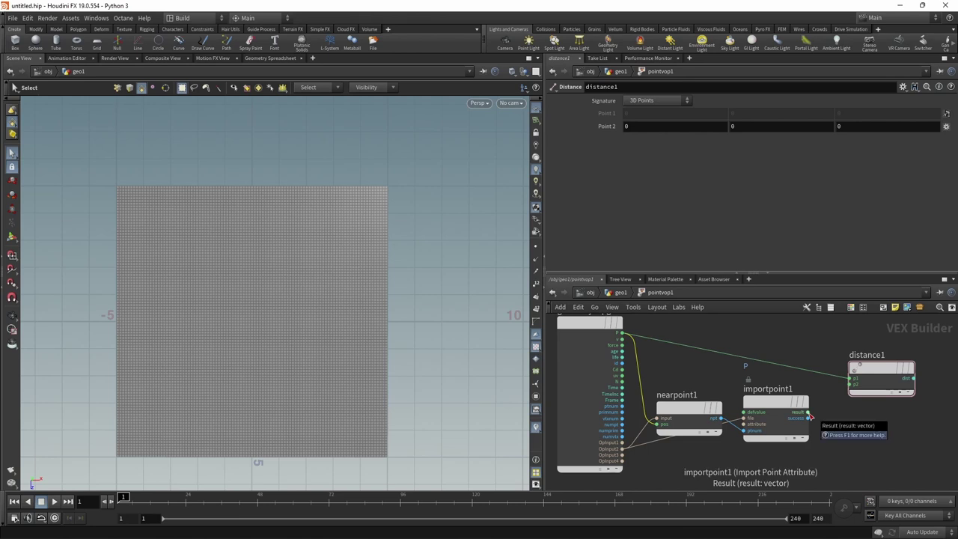
left_click(809, 413)
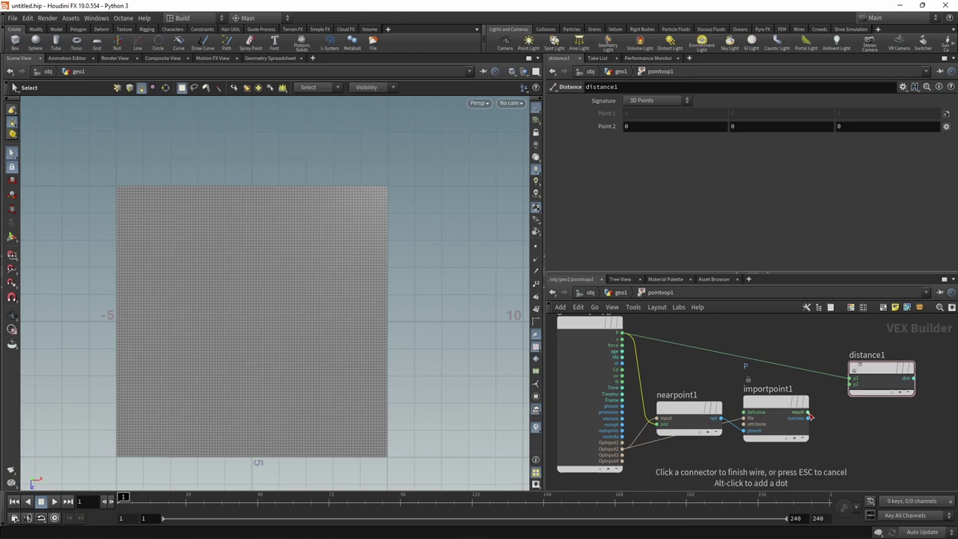
left_click(852, 384)
middle_click_drag(939, 404, 799, 416)
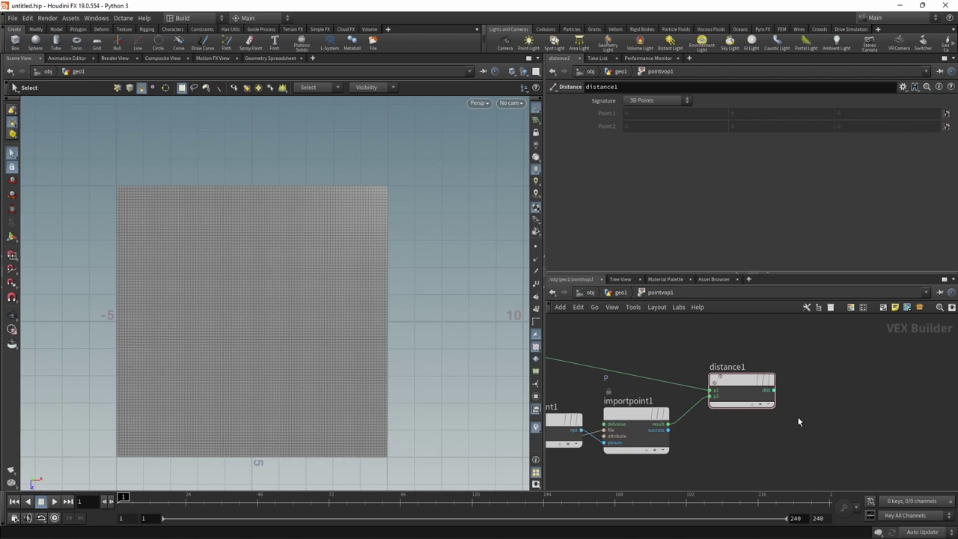
- Export the distance through a Bind node named density, then display pointvop1 in the geometry network
key("Tab")
type("bin")
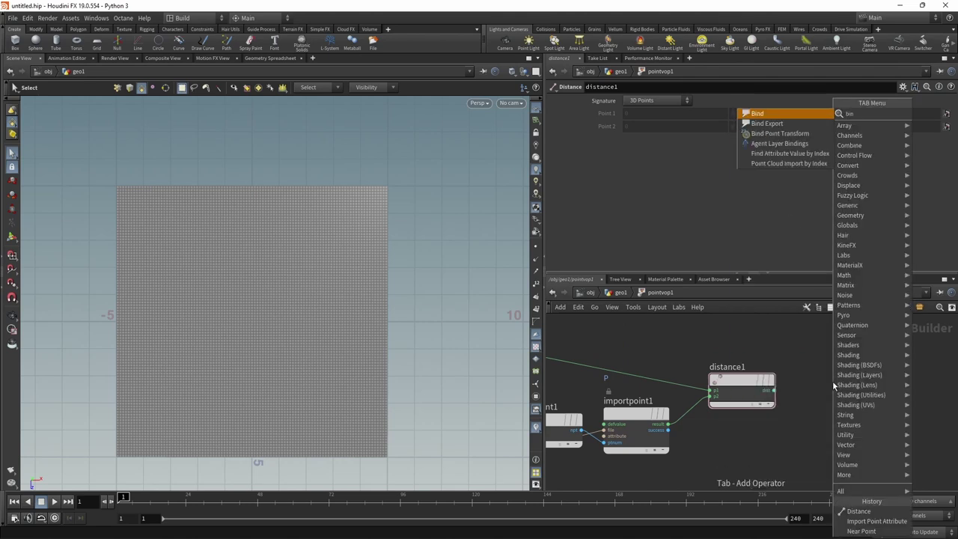
type("dexpo")
key("Return")
left_click(668, 101)
type("density")
key("Return")
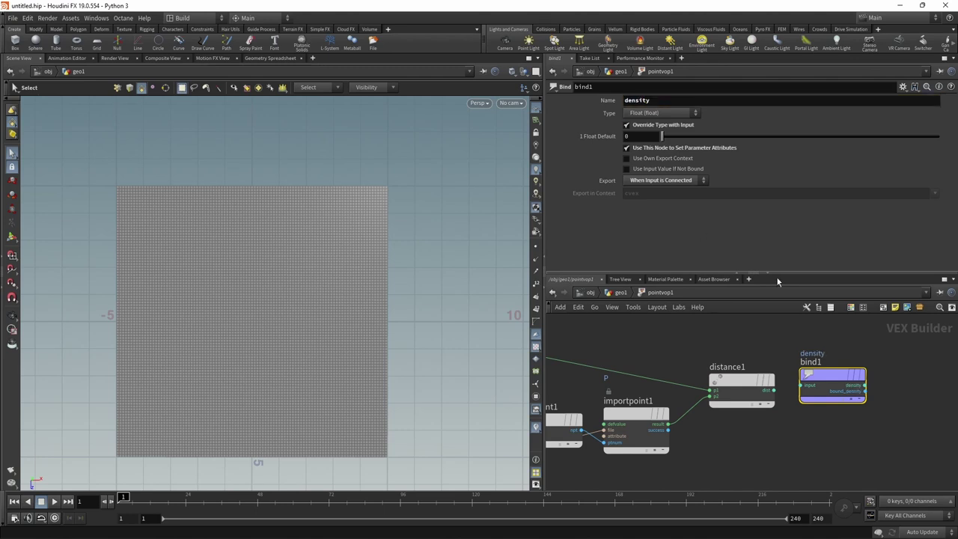
scroll(734, 362, "down", 3)
left_click_drag(733, 362, 842, 360)
key("u")
left_click(733, 444)
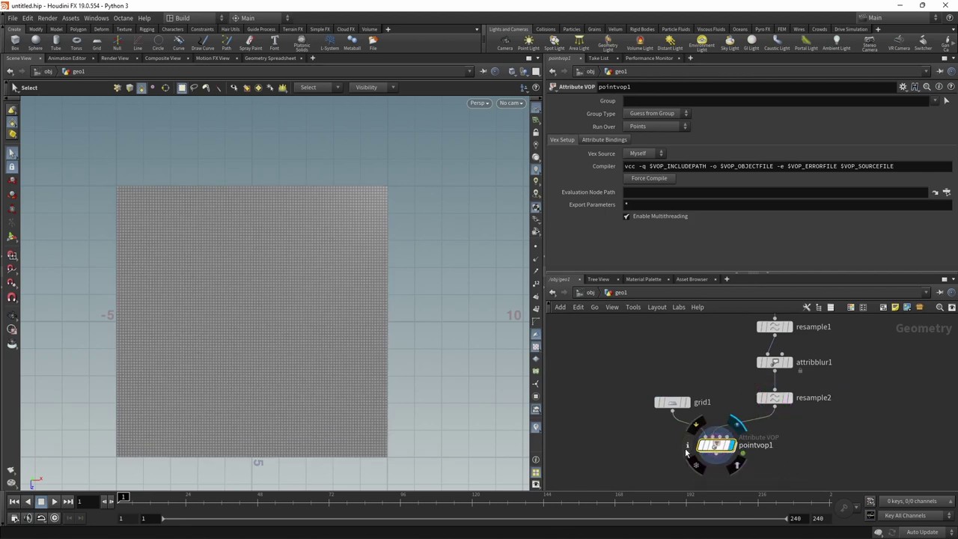
- Visualize pointvop1's density point attribute on the grid from its node information window
left_click(687, 447)
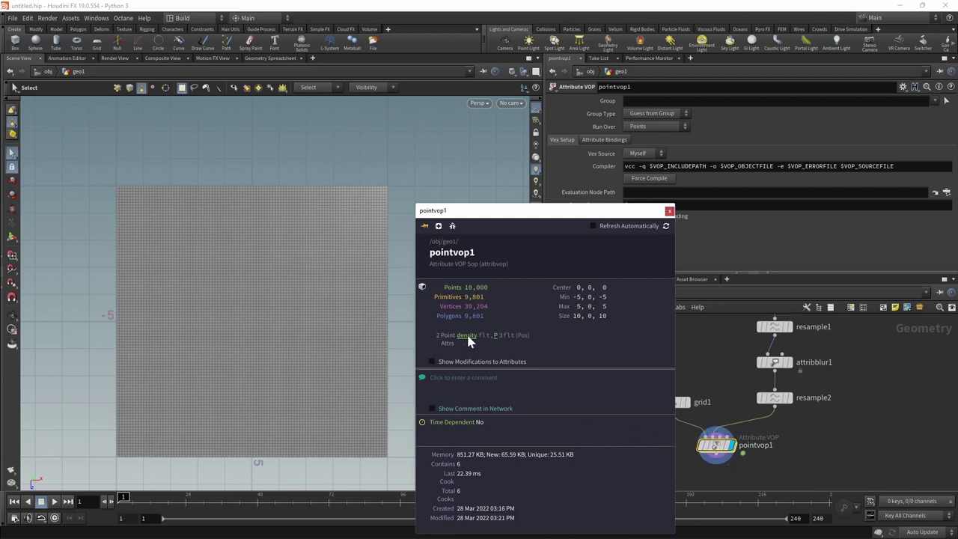
left_click(466, 335)
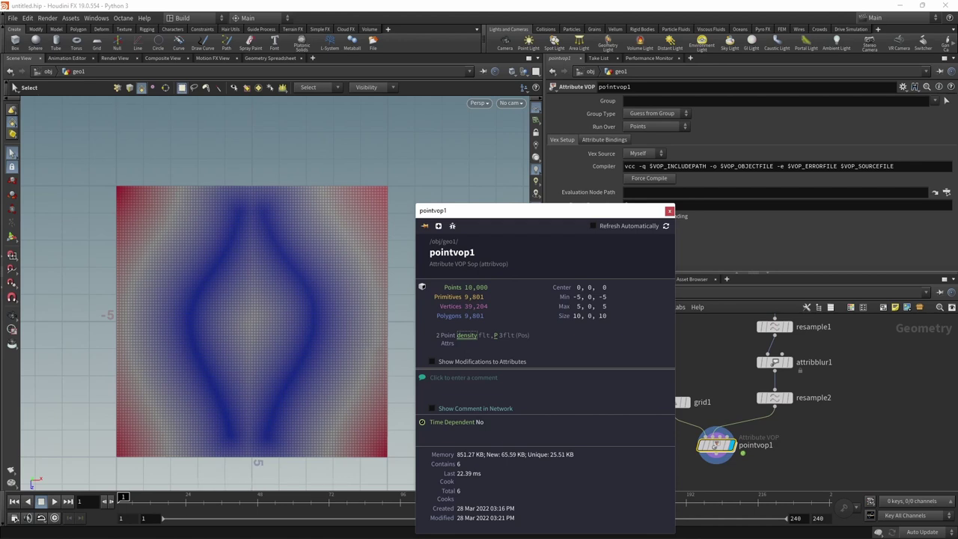
mouse_move(85, 523)
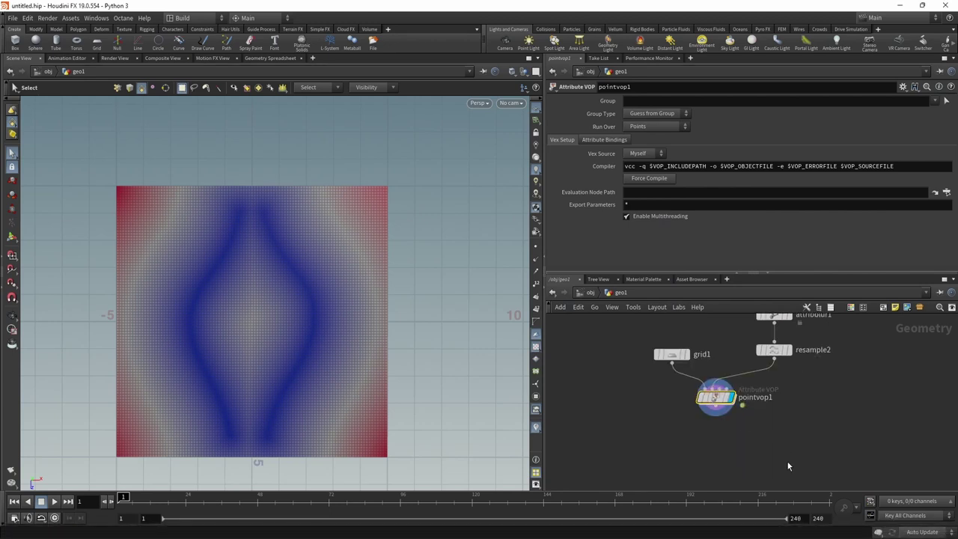
- Add a Scatter node that places points according to the density attribute
key("Tab")
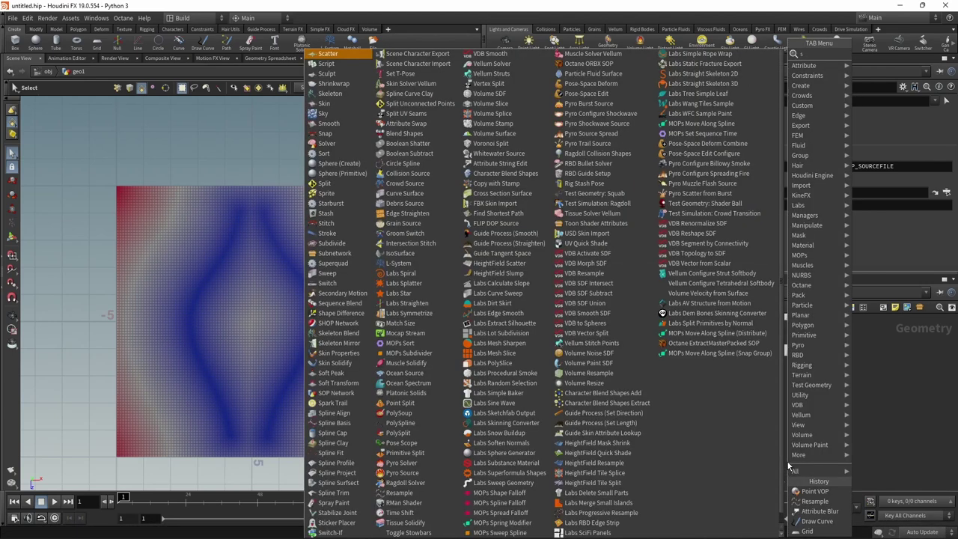
type("scatter")
key("Return")
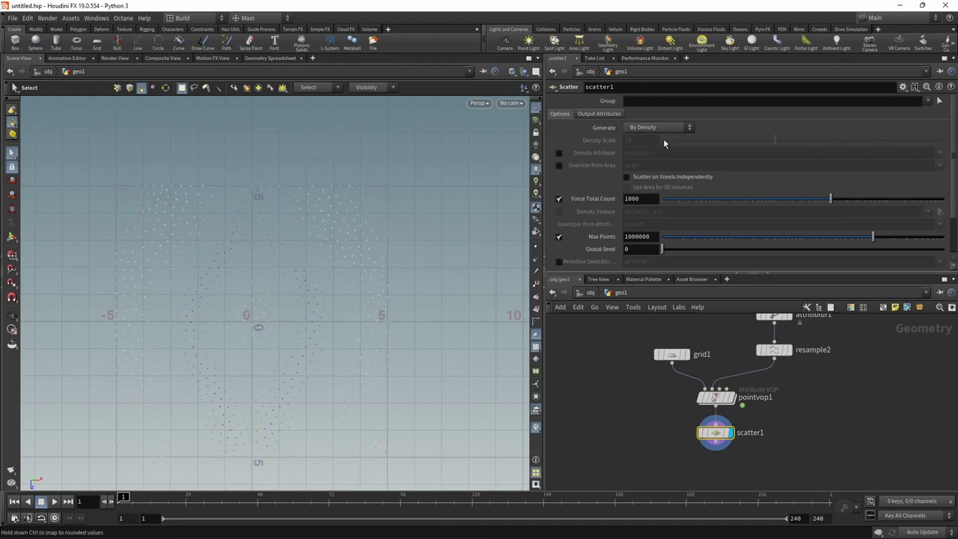
left_click(558, 154)
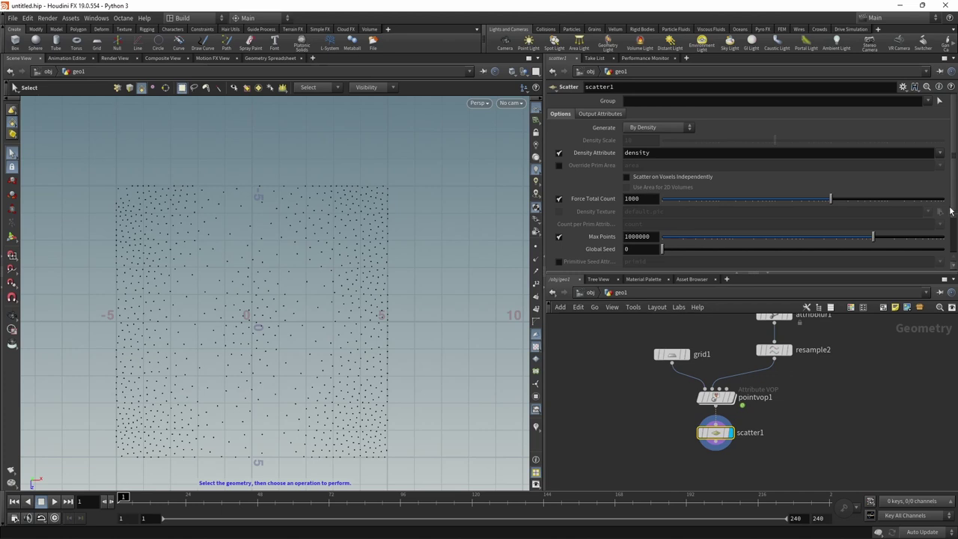
- Relax the scattered points with 256 iterations and output each point's radius as pscale
scroll(949, 211, "down", 2)
left_click(636, 237)
type("256")
key("Return")
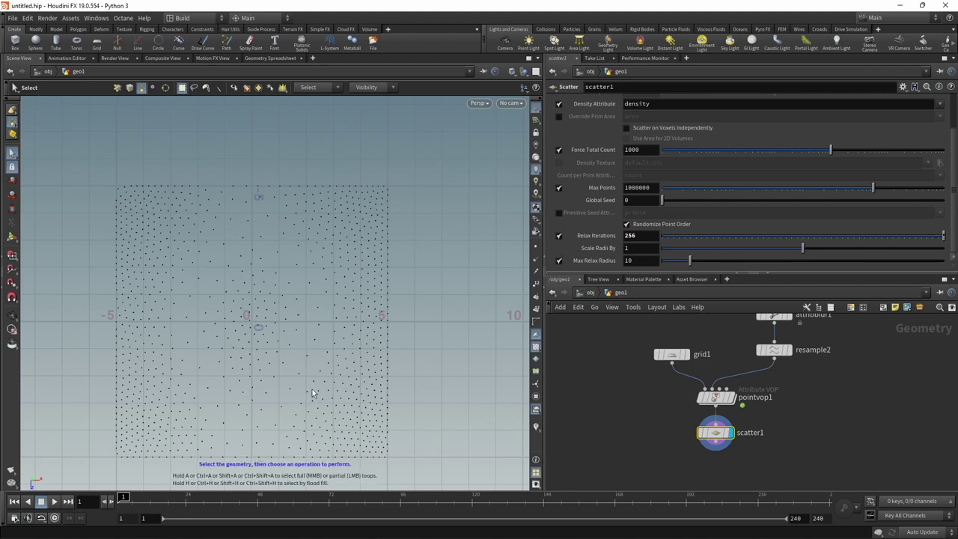
scroll(956, 174, "up", 2)
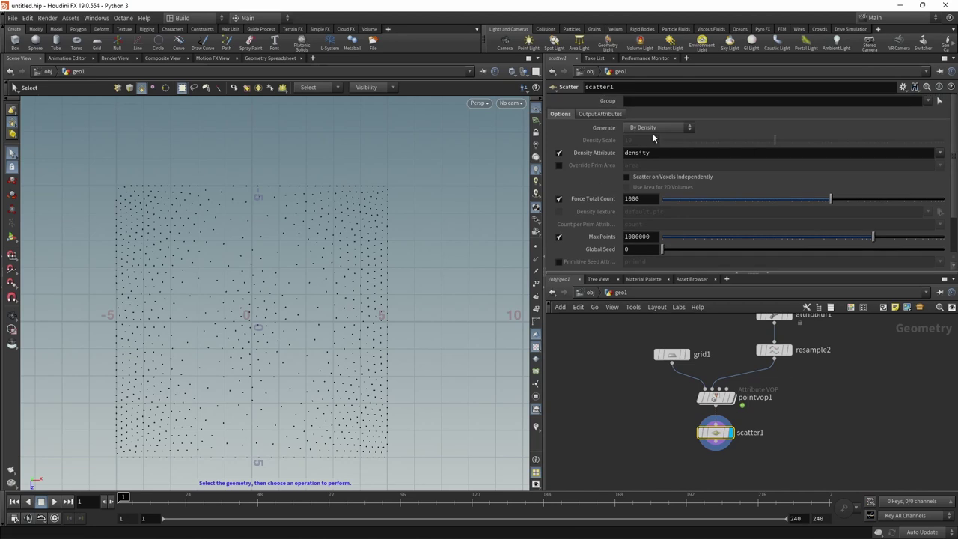
left_click(599, 113)
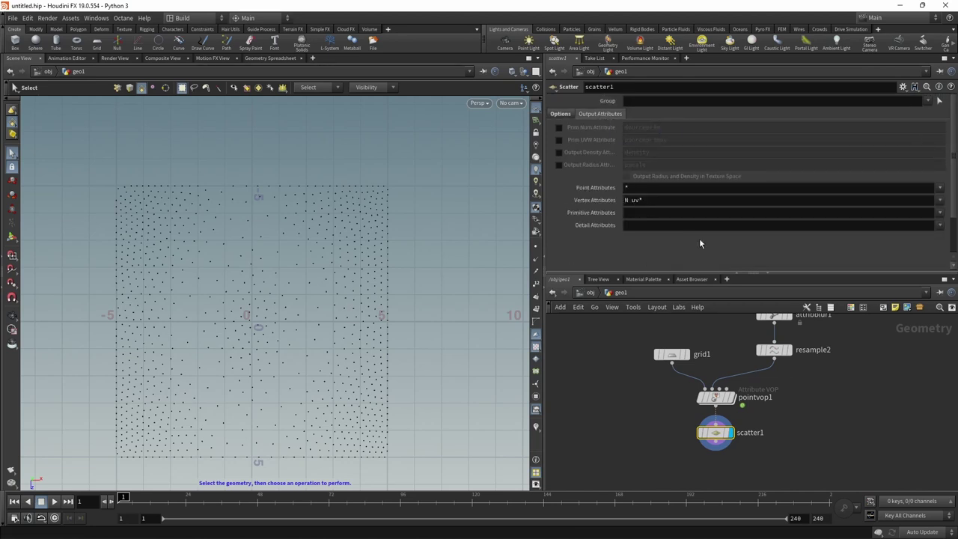
left_click(557, 166)
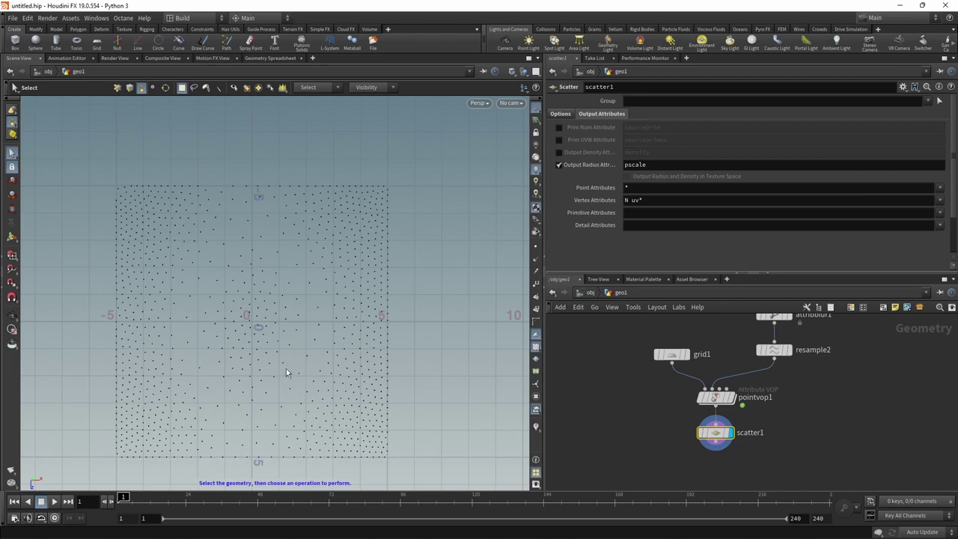
middle_click_drag(673, 463, 691, 421)
- Add a Box and a Copy to Points node, wire box and scatter1 into it, and display it
key("Tab")
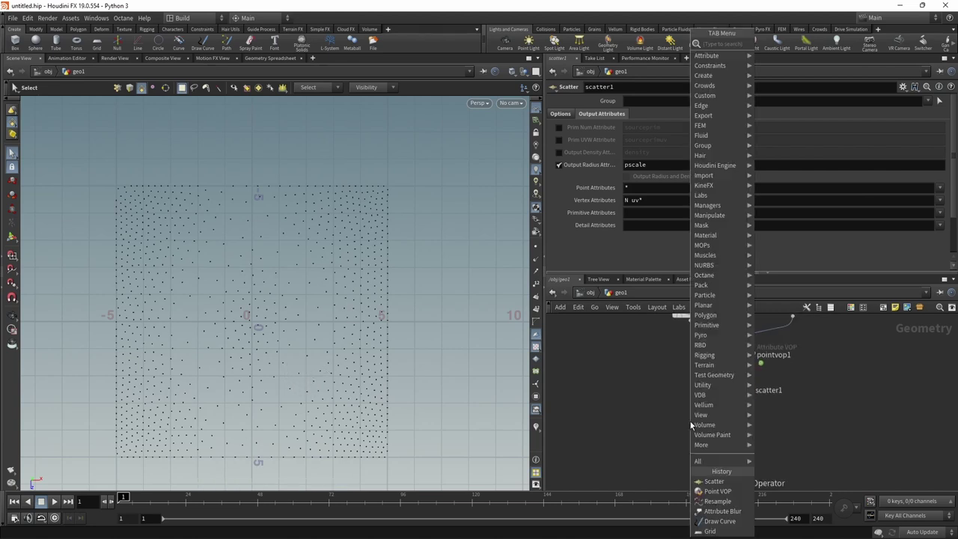
type("box")
key("Return")
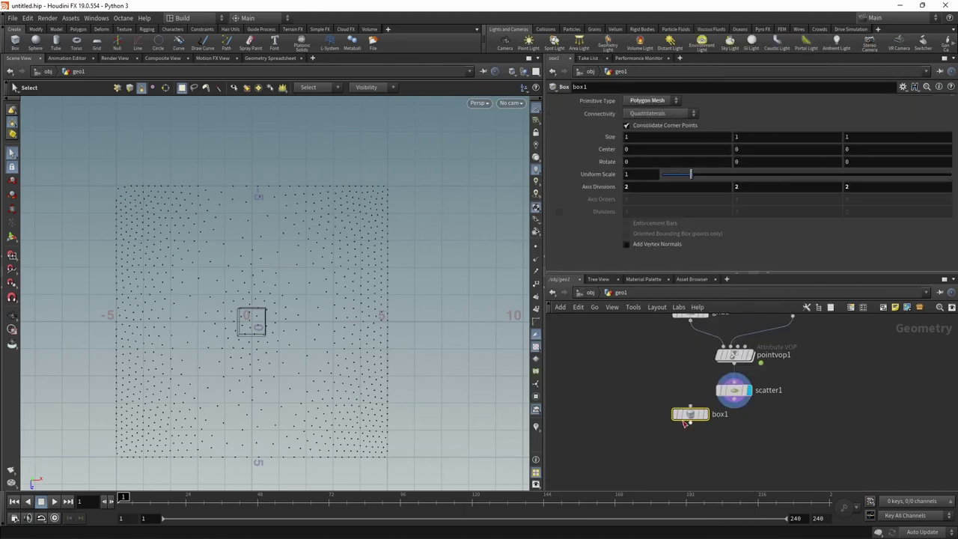
left_click(643, 395)
key("Tab")
type("copy")
key("Return")
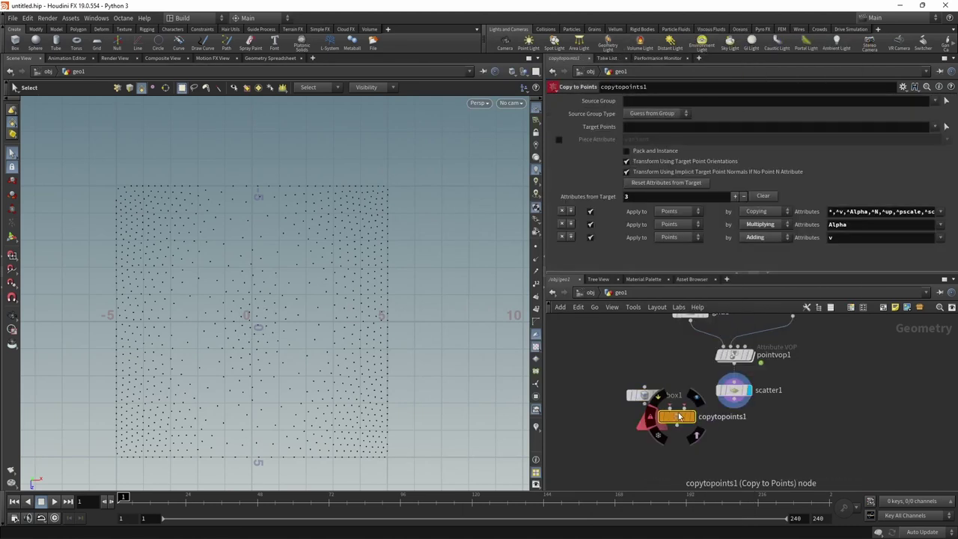
left_click(682, 441)
left_click(645, 404)
left_click(676, 434)
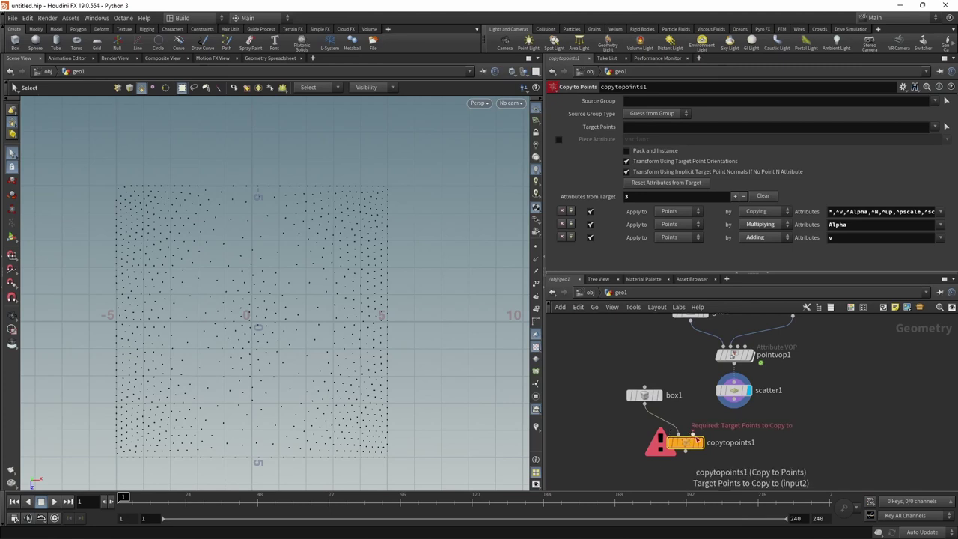
left_click(692, 435)
left_click(733, 406)
left_click(701, 446)
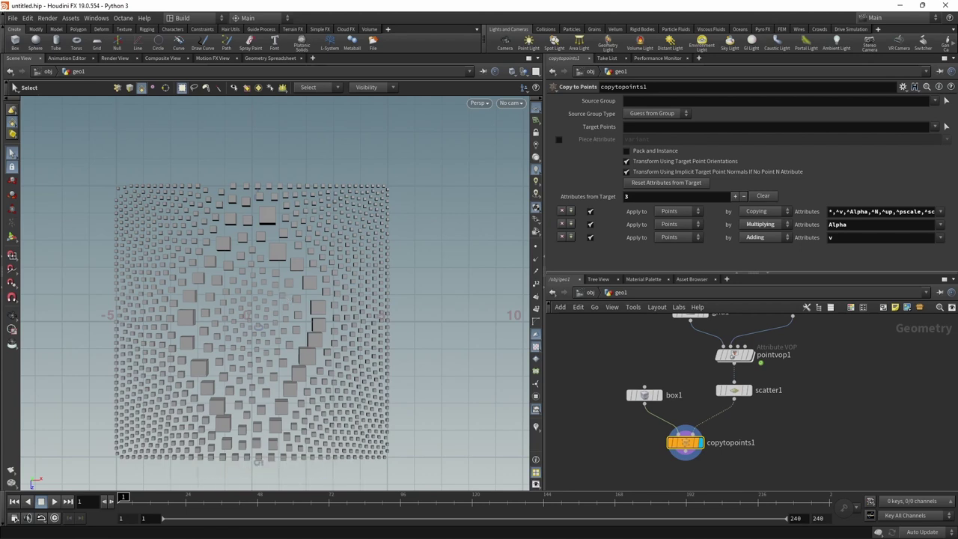
- Set the box's axis divisions to 5, 5, 5
left_click(642, 394)
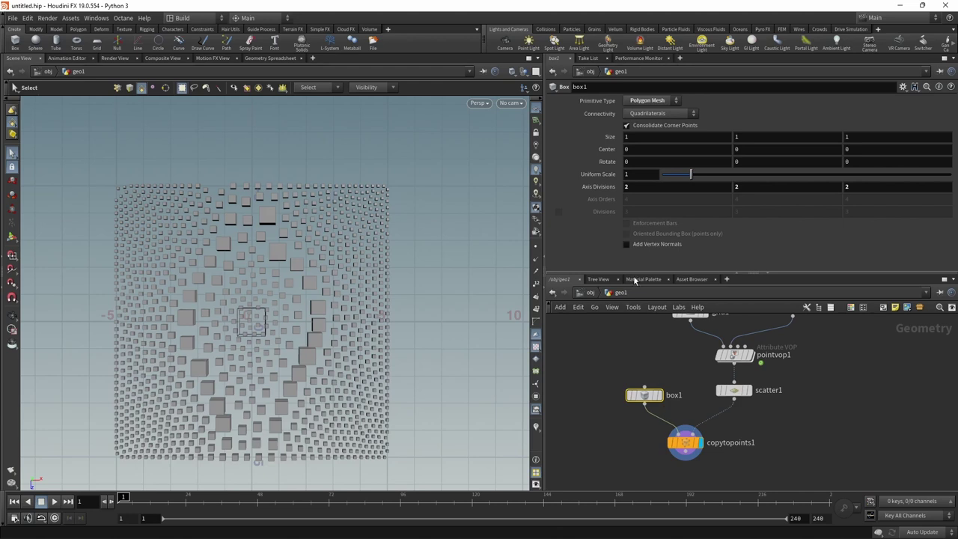
left_click(640, 187)
type("5")
key("Tab")
type("5")
key("Tab")
type("5")
key("Return")
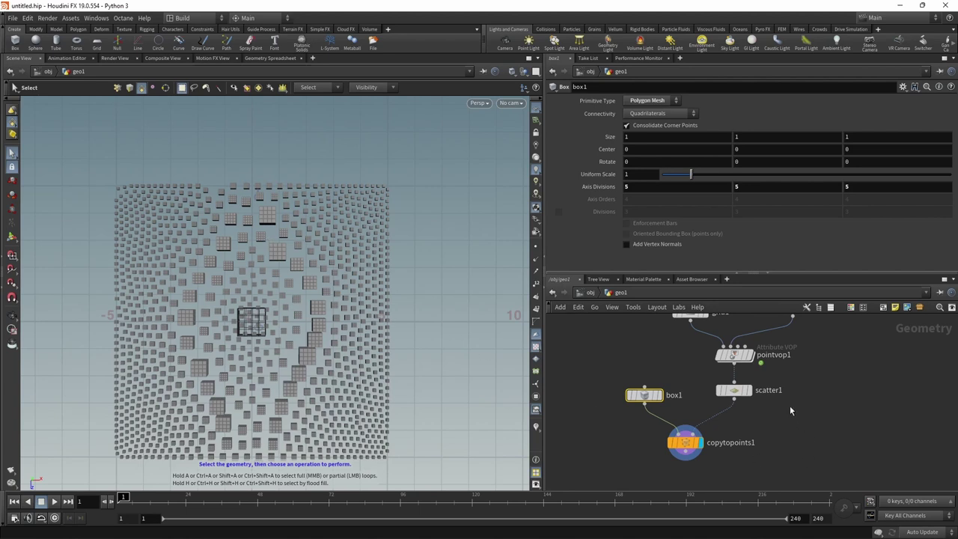
- Move the box and copy nodes further down the network to make room
scroll(786, 406, "down", 3)
left_click_drag(662, 391, 727, 458)
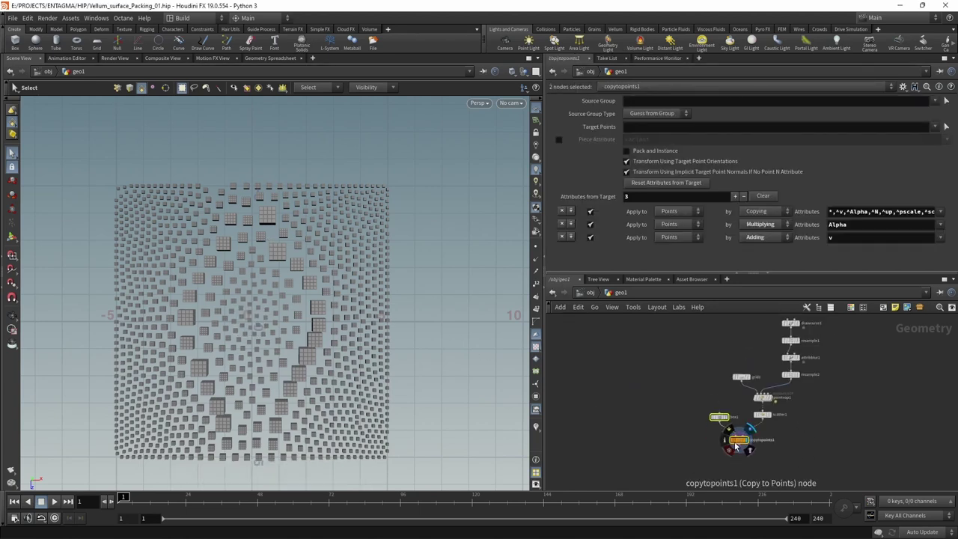
scroll(740, 434, "down", 2)
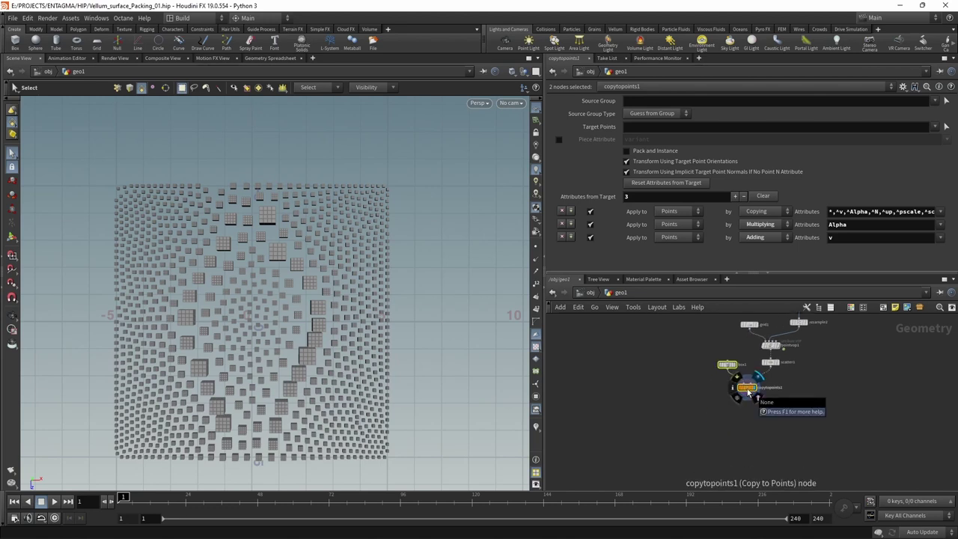
left_click_drag(748, 390, 736, 465)
left_click(834, 416)
scroll(823, 411, "up", 3)
- Add an Attribute Transfer node taking scatter1 as destination and resample2 as source, and display it
key("Tab")
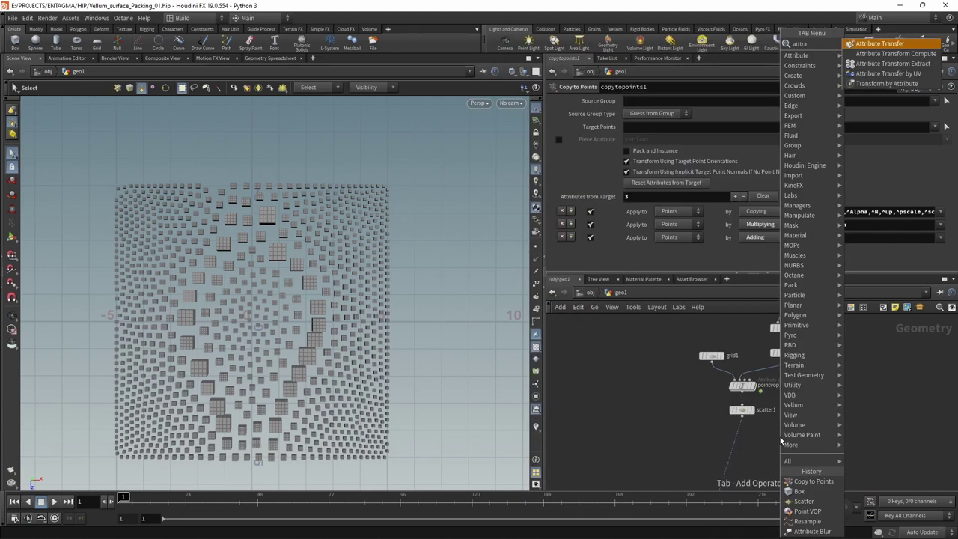
left_click(897, 39)
left_click(770, 436)
left_click(736, 398)
left_click(767, 431)
left_click(784, 330)
left_click(778, 431)
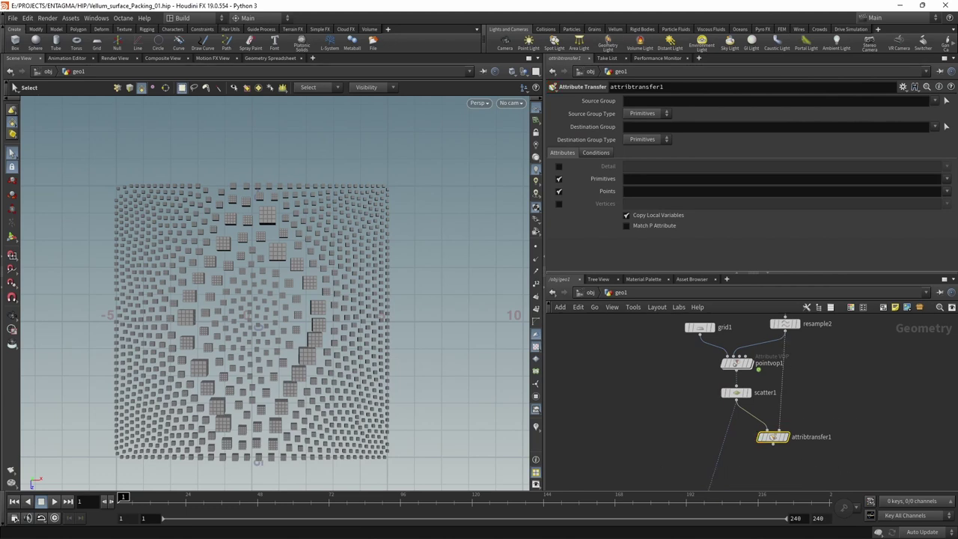
left_click(784, 438)
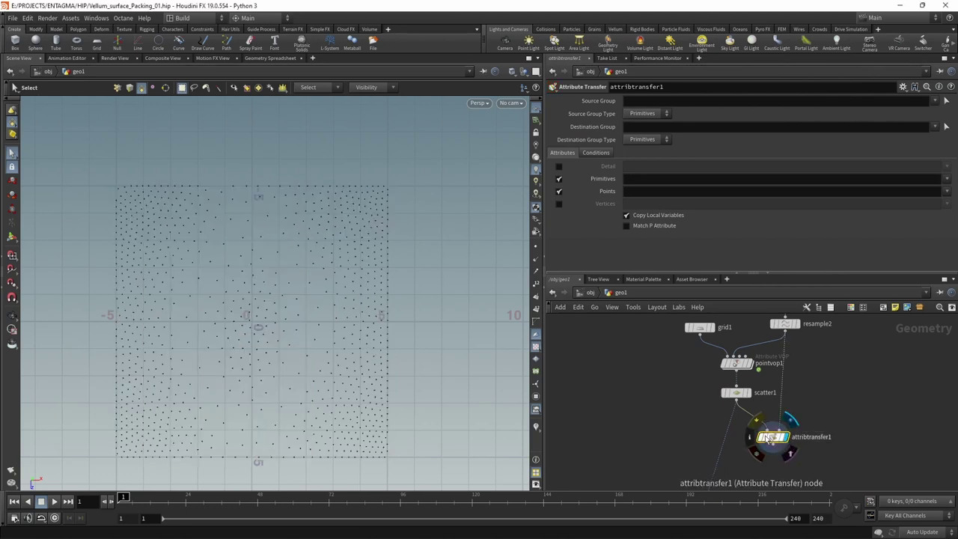
- Transfer only the tangentu point attribute, no primitives, and feed the result into copytopoints1
left_click(558, 178)
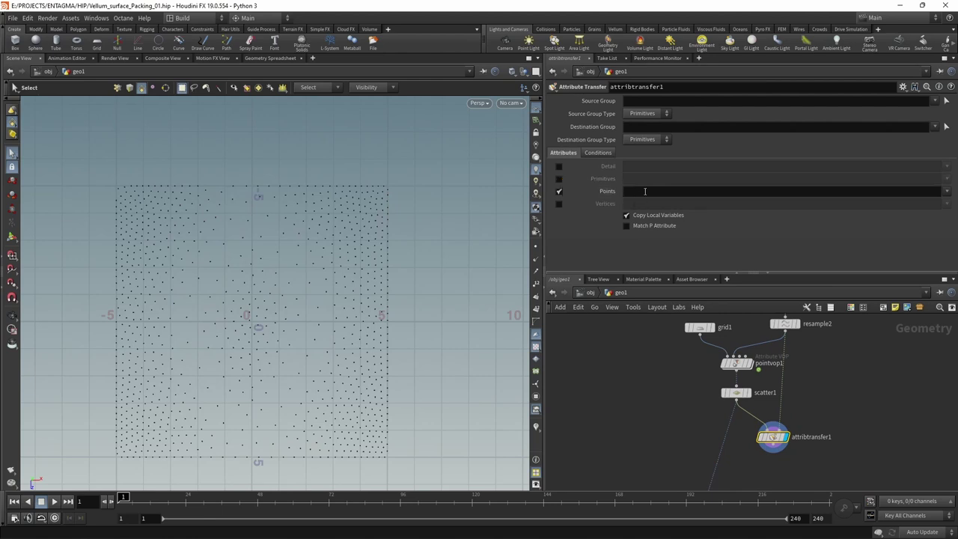
left_click(946, 192)
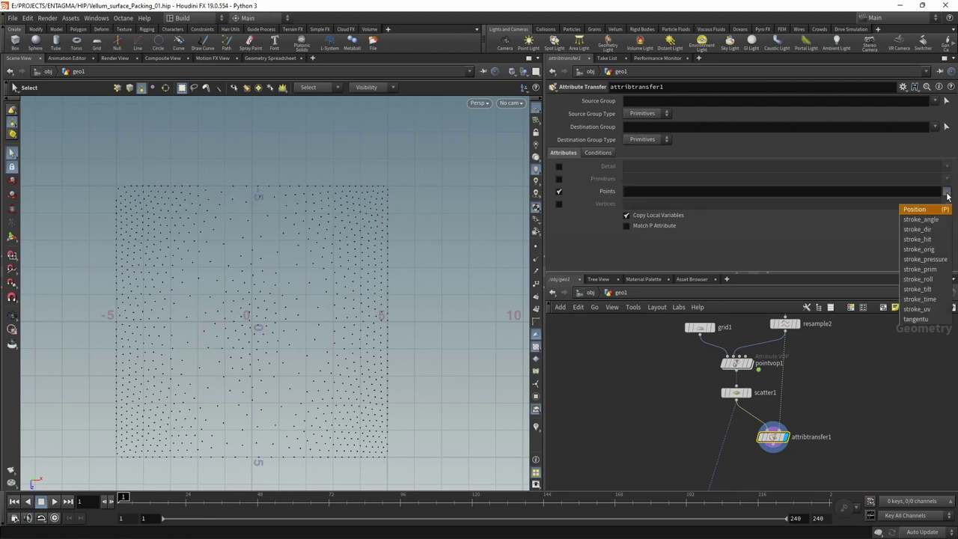
left_click(916, 318)
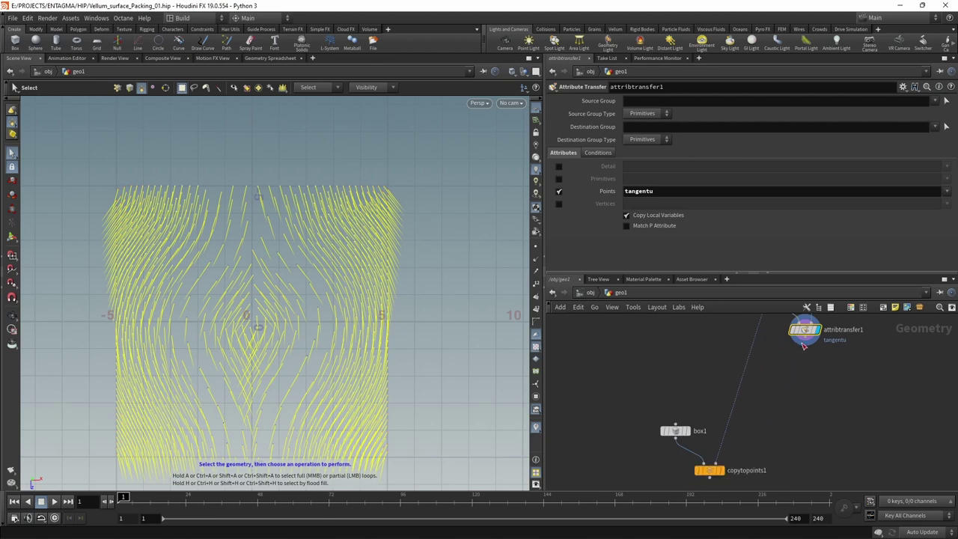
left_click(802, 345)
left_click(722, 475)
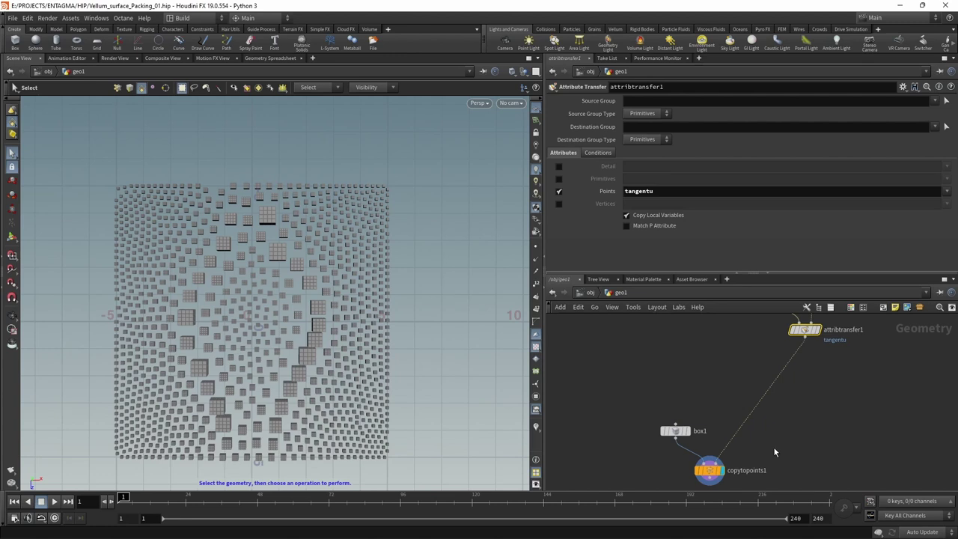
- Insert an Attribute Rename node between the attribute transfer and copytopoints1
key("Tab")
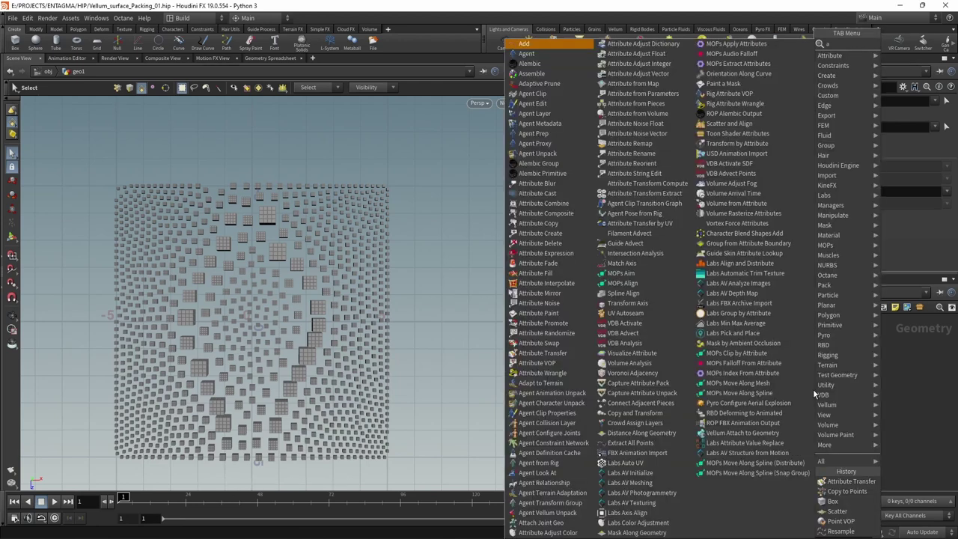
type("attrib ren")
key("Return")
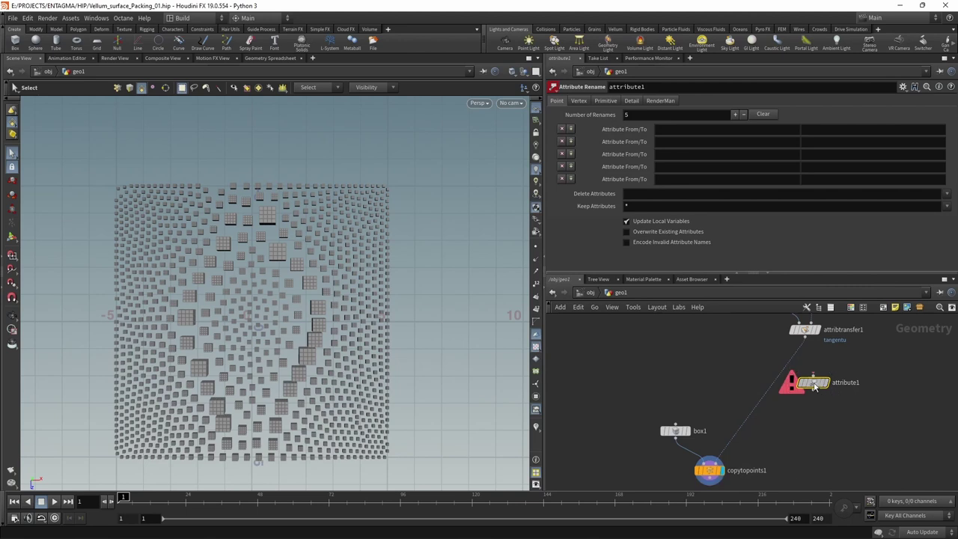
left_click(812, 370)
- Rename tangentu to N and tumble the view to check the box orientations
left_click(714, 128)
type("tangentu")
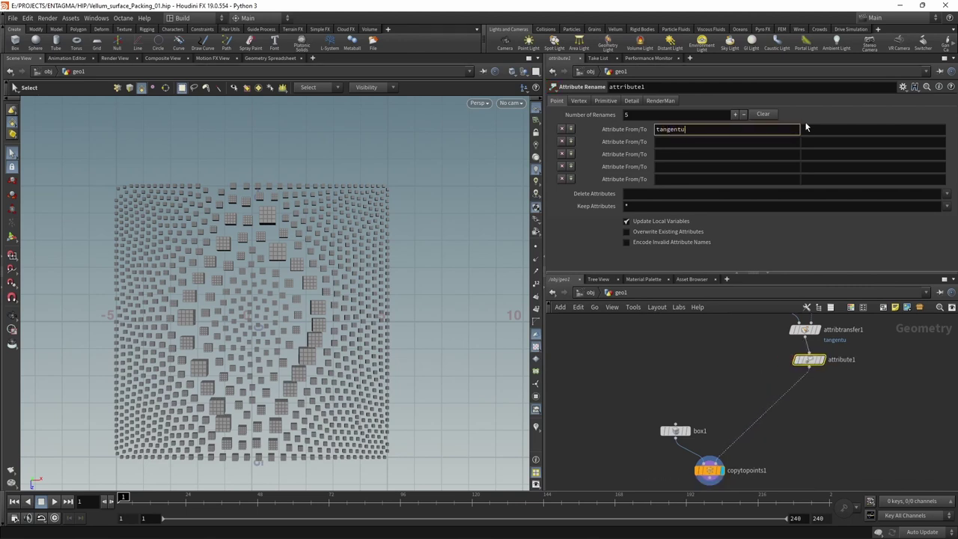
left_click(807, 128)
type("N")
key("Return")
key("Escape")
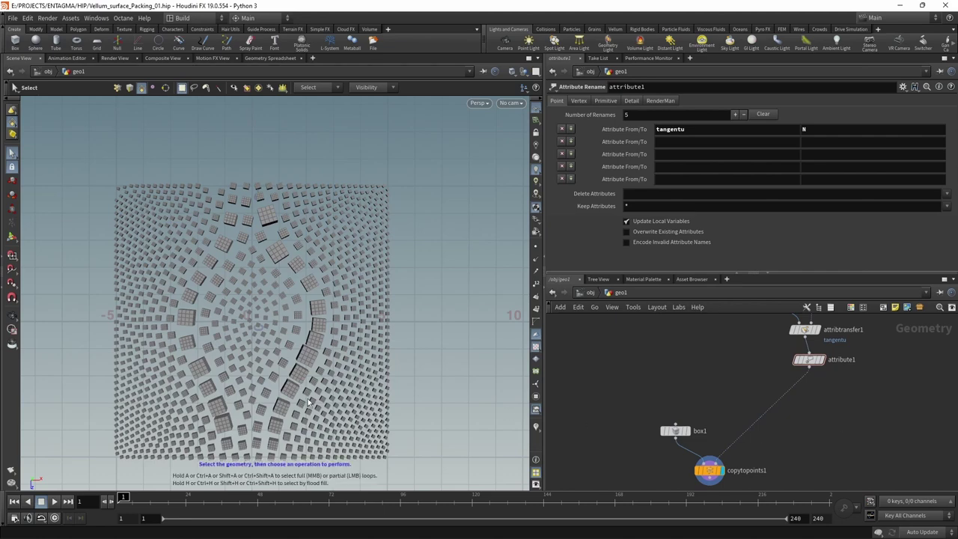
mouse_move(311, 397)
left_mouse_down()
mouse_move(311, 419)
mouse_move(310, 398)
mouse_move(321, 413)
left_mouse_up()
key("s")
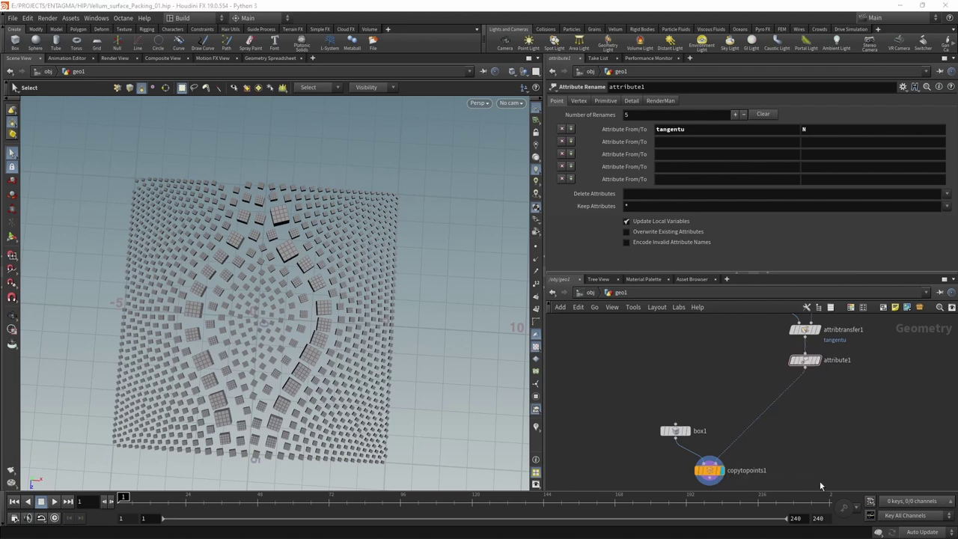
- Create a vector attribute 'up' with second component 1, inserted between attribute1 and copytopoints1
key("Tab")
type("attrib")
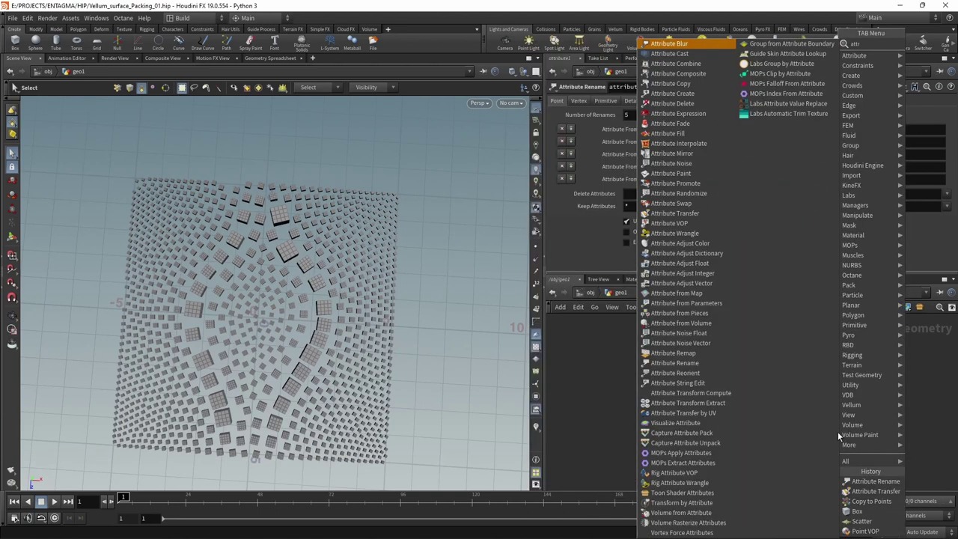
key("Return")
left_click(841, 433)
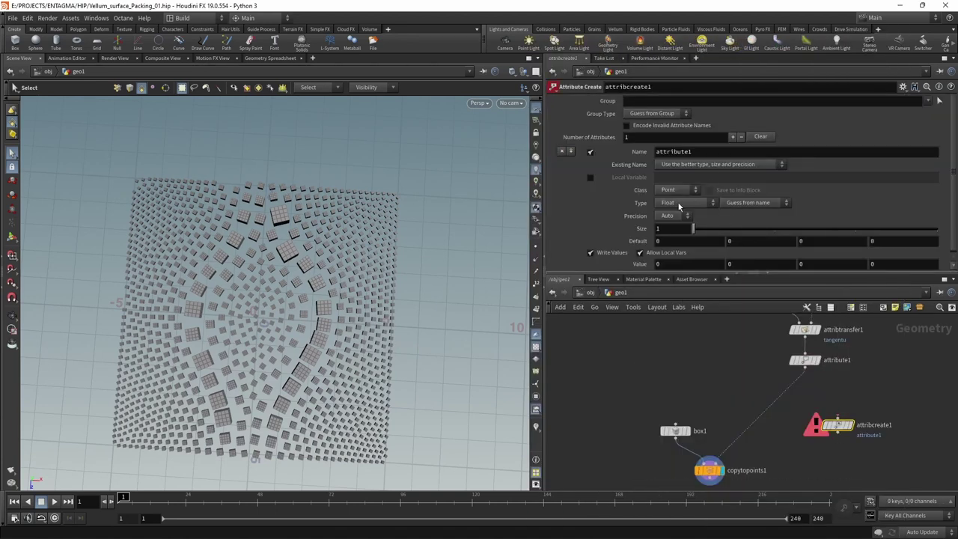
left_click(668, 153)
type("up")
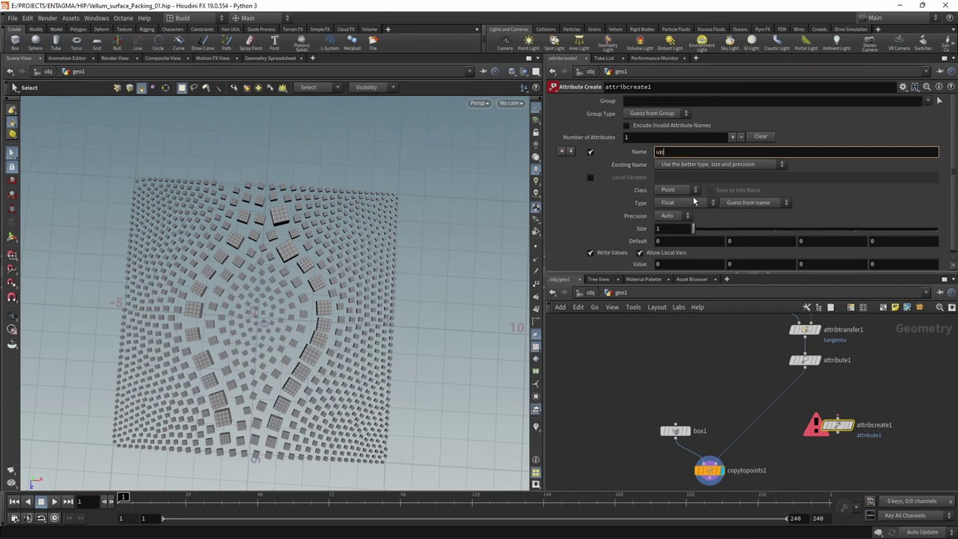
left_click(693, 203)
left_click(677, 241)
left_click(739, 254)
key("Return")
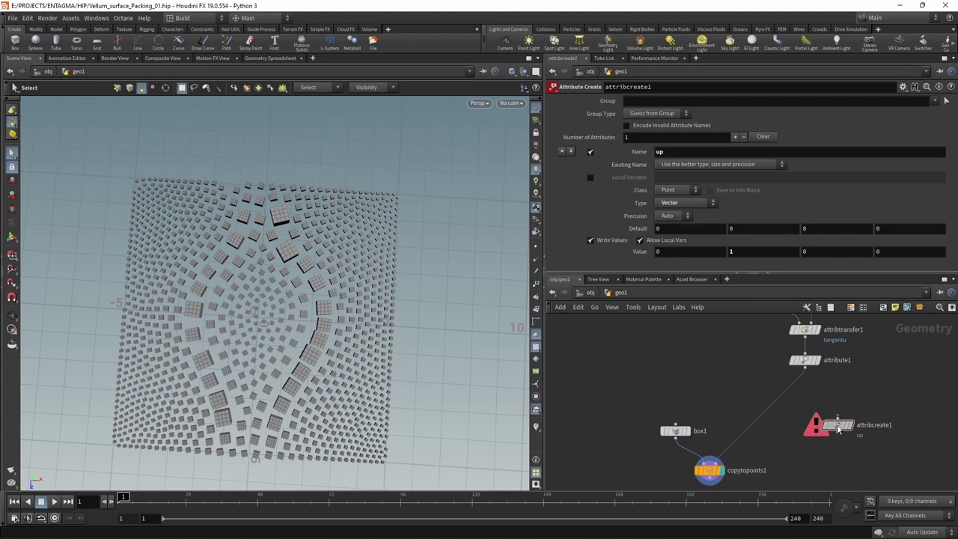
left_click_drag(838, 430, 807, 402)
- Test a first component of 1, compare box orientation, then reset it so up is (0, 1, 0)
left_click(687, 250)
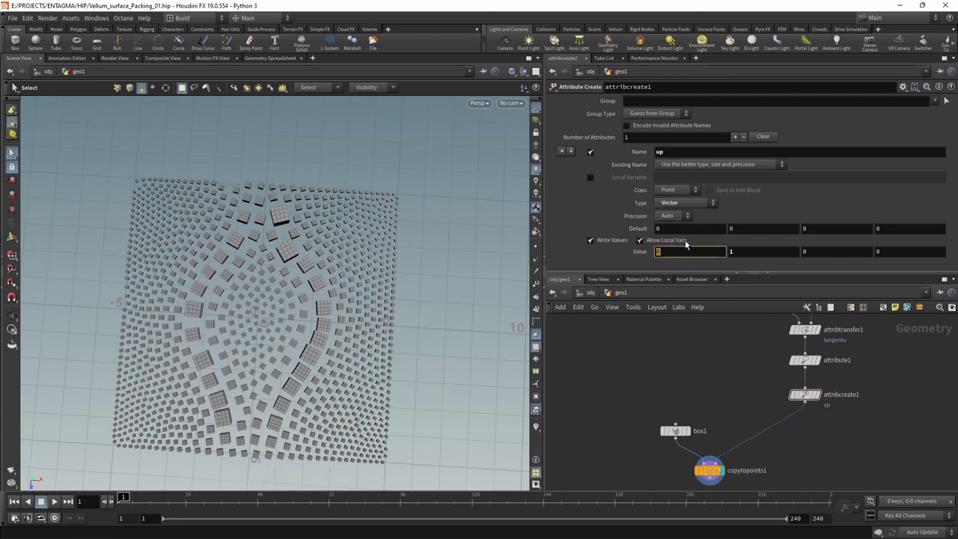
type("1")
key("Return")
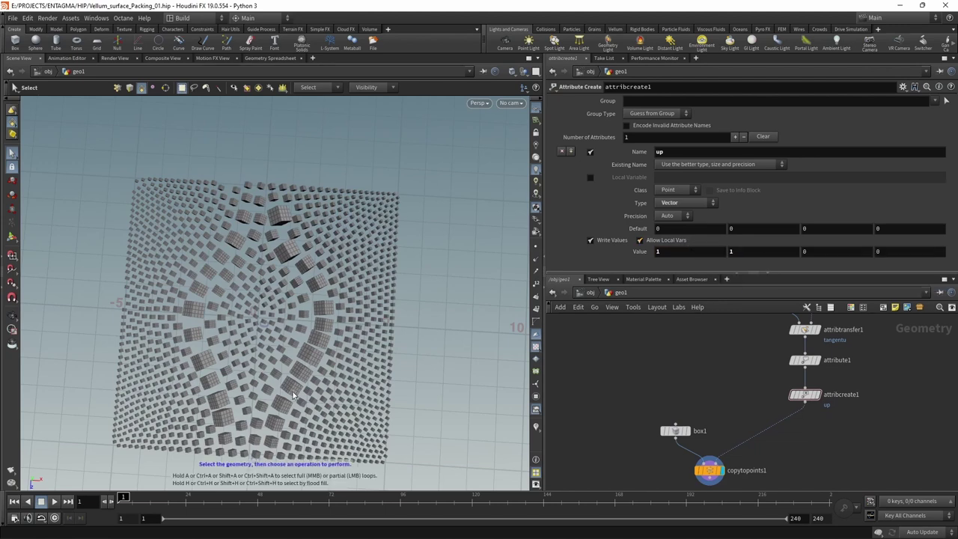
key("Escape")
left_click_drag(293, 392, 280, 381)
key("s")
left_click(687, 251)
type("0")
key("Return")
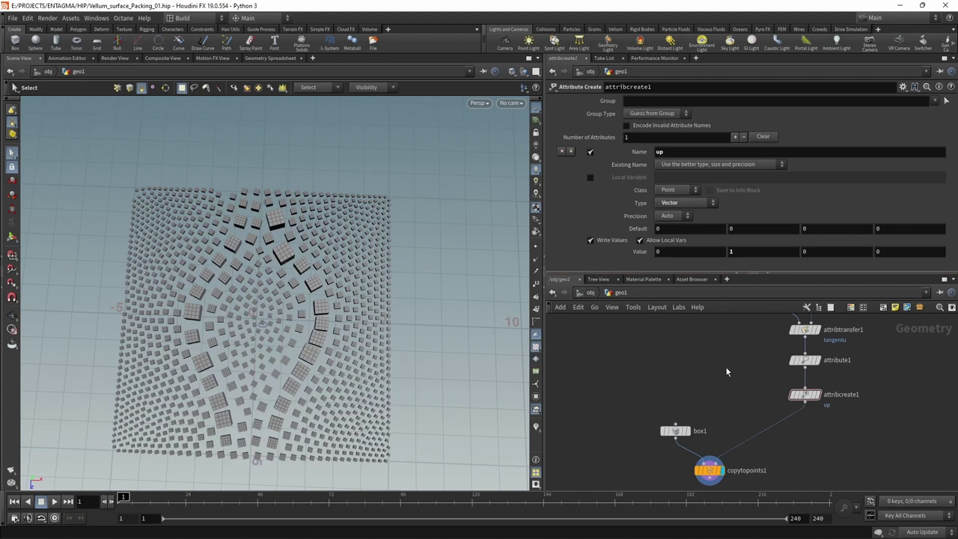
- Save the scene and move box1 and copytopoints1 up to tidy the network
left_click(676, 430)
key("ctrl+s")
left_click_drag(634, 416, 712, 479)
left_click_drag(672, 435, 728, 400)
left_click(756, 434)
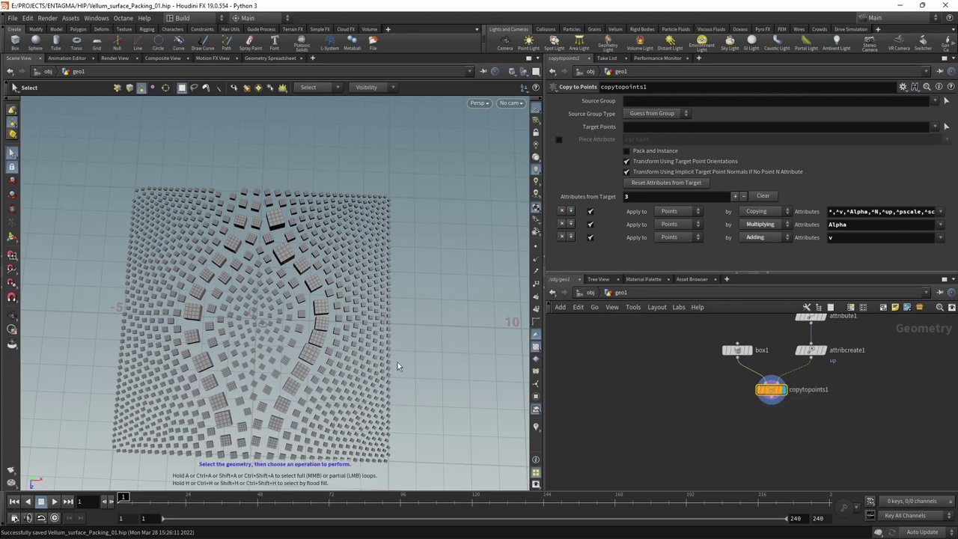
- Add a Connectivity node below copytopoints1 to write a per-box class attribute
key("Tab")
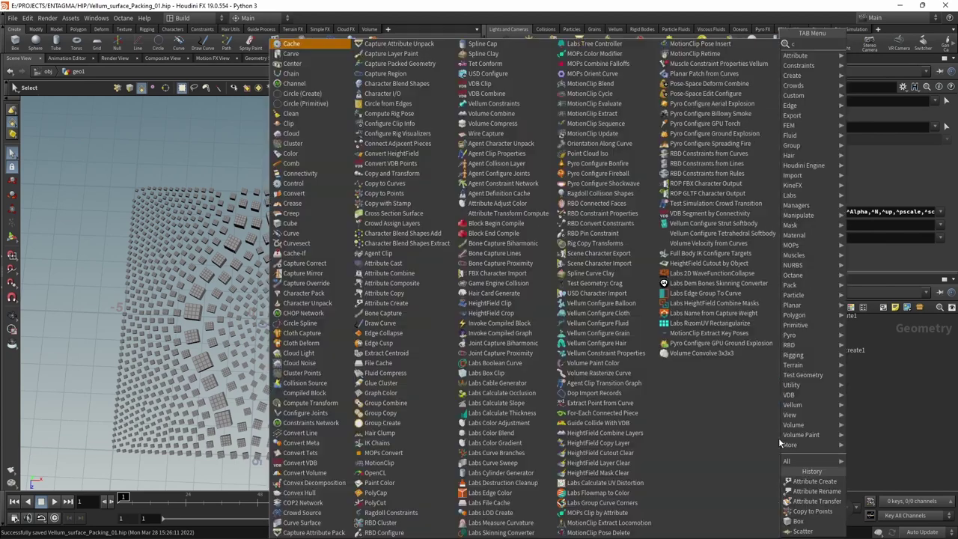
type("connecti")
key("Return")
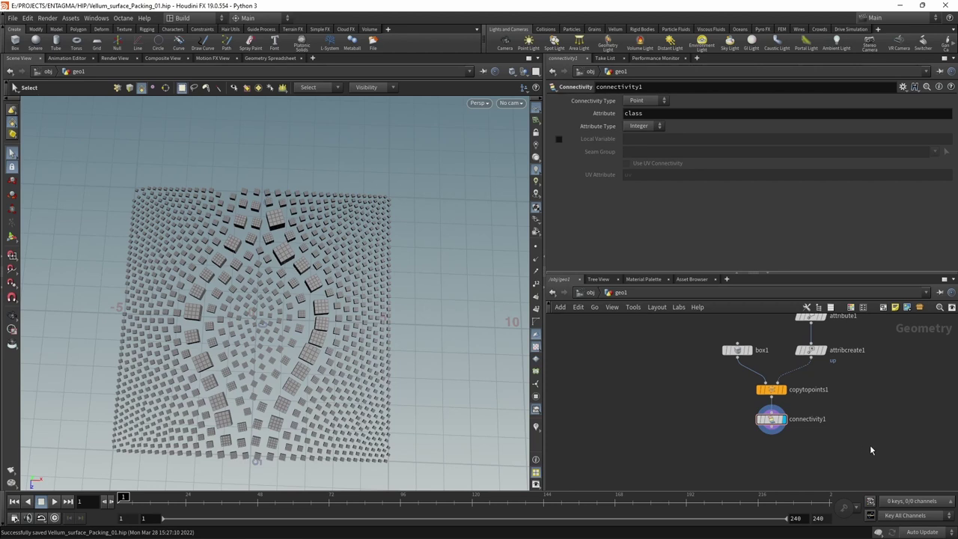
middle_click_drag(870, 445, 838, 414)
left_click_drag(810, 440, 766, 378)
- Add a Vellum Constraints node fed by connectivity1 and display its result
key("Tab")
type("vellum cons")
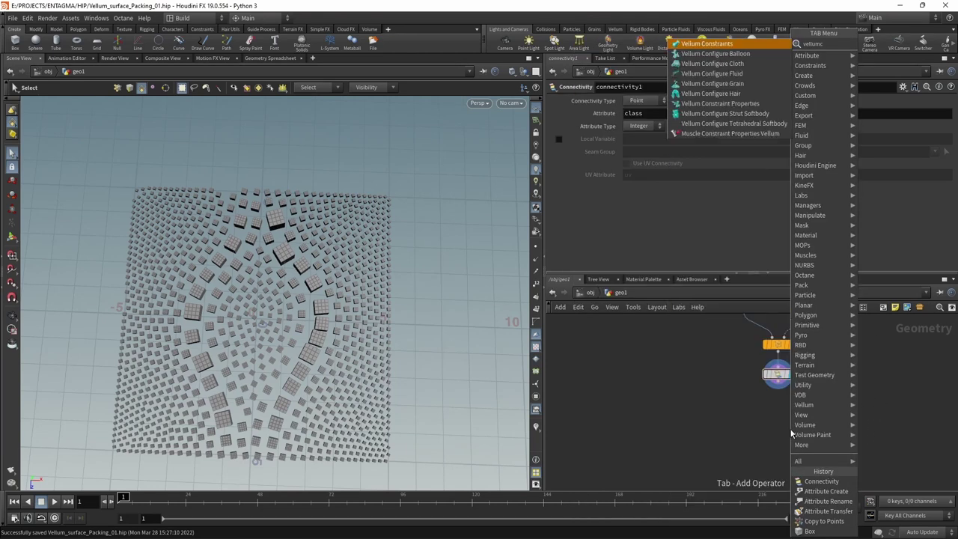
key("Return")
left_click_drag(774, 384, 763, 416)
middle_click_drag(846, 446, 859, 400)
left_click(807, 379)
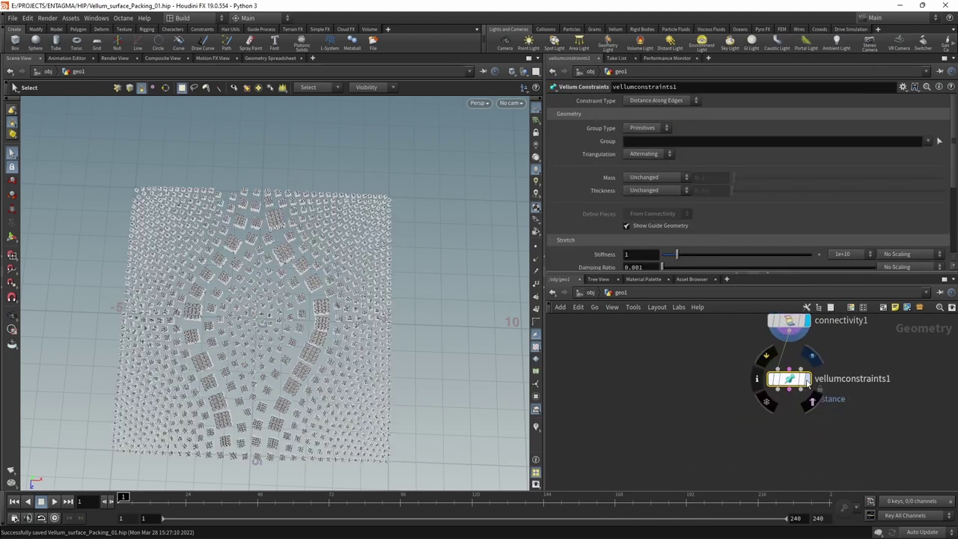
- Set the Vellum constraint type to Shape Match
left_click(781, 382)
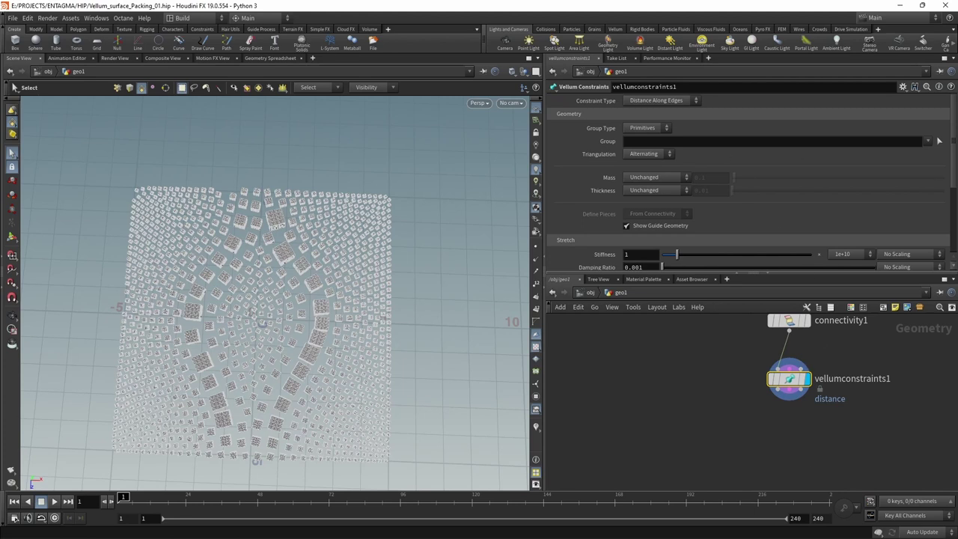
left_click(662, 101)
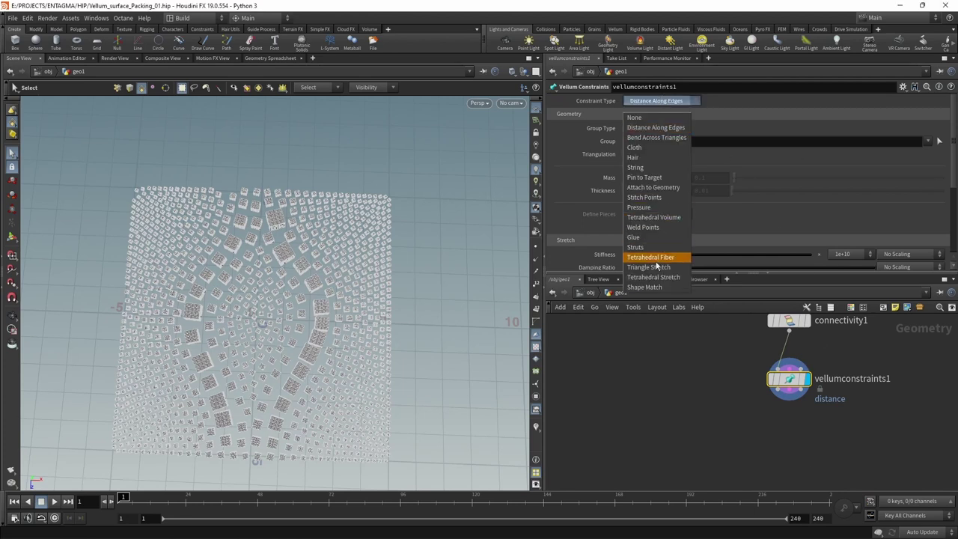
left_click(659, 285)
key("Tab")
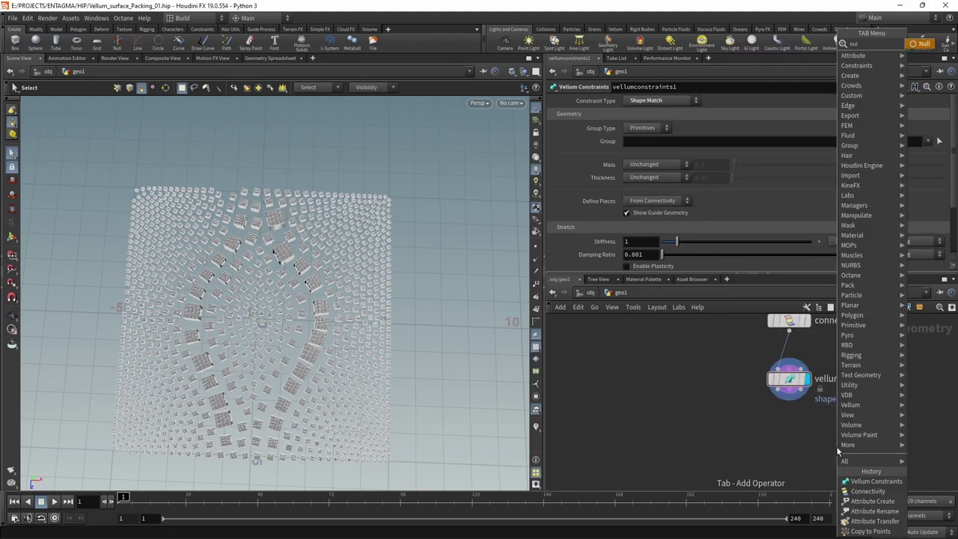
- Add a Null node after vellumconstraints1, display it, and tumble closer to the boxes
type("null")
key("Return")
left_click(836, 443)
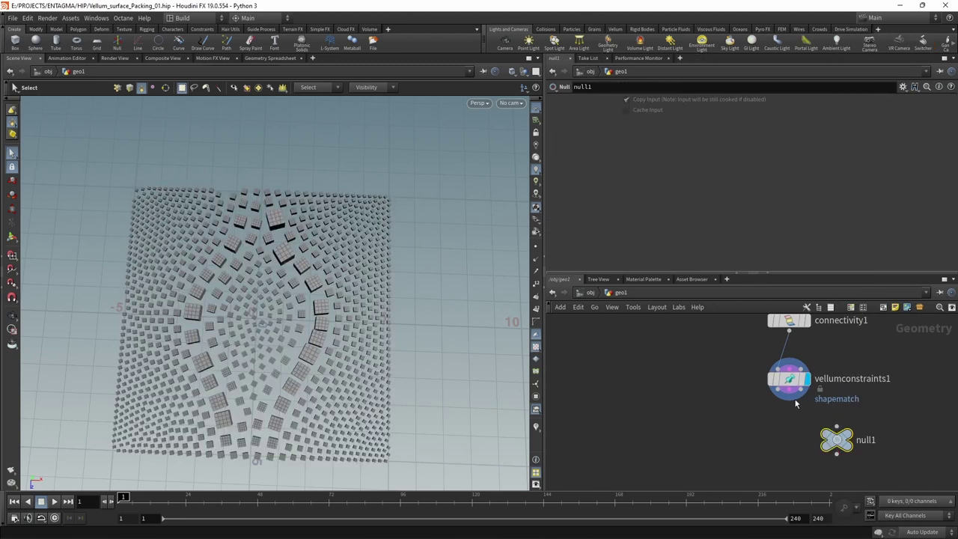
left_click(792, 404)
left_click(843, 436)
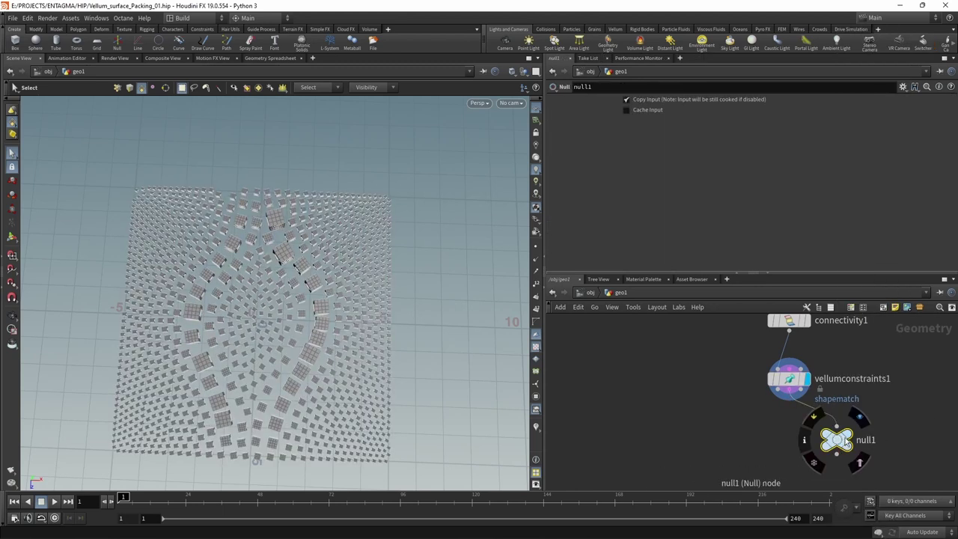
left_click(845, 439)
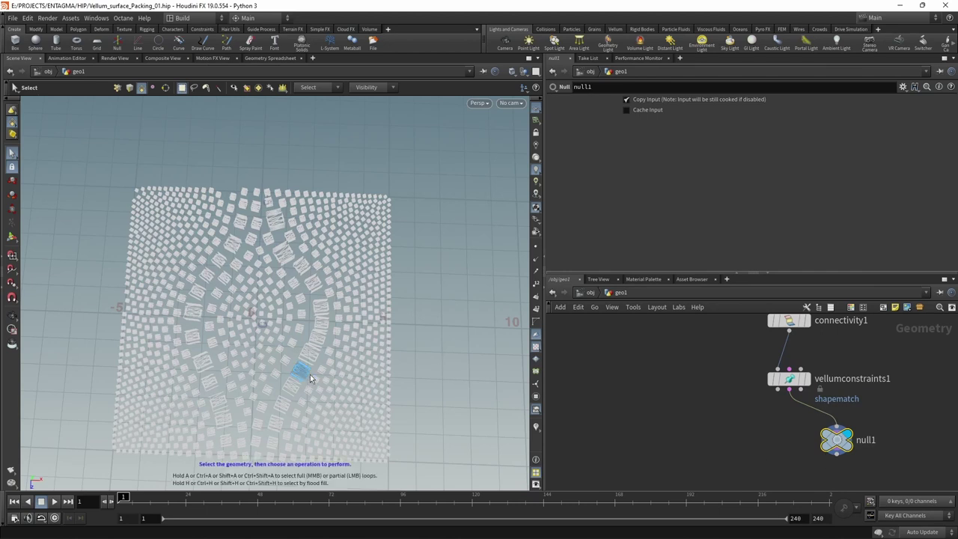
key("Escape")
left_click_drag(314, 402, 339, 365)
scroll(339, 365, "up", 5)
key("s")
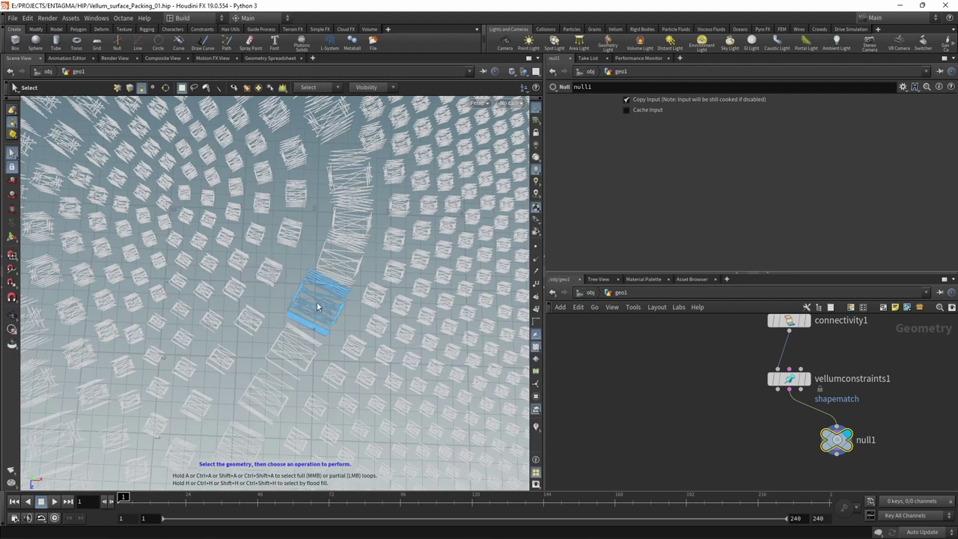
- Check null1's geometry info: 98,000 points and 1,000 primitives, in a persistent info window
middle_click(843, 444)
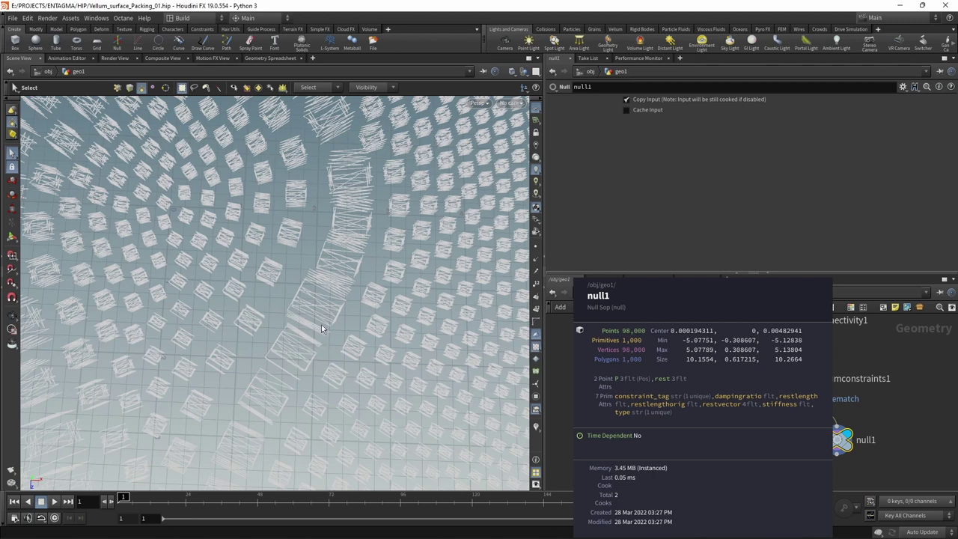
mouse_move(816, 382)
scroll(359, 374, "down", 8)
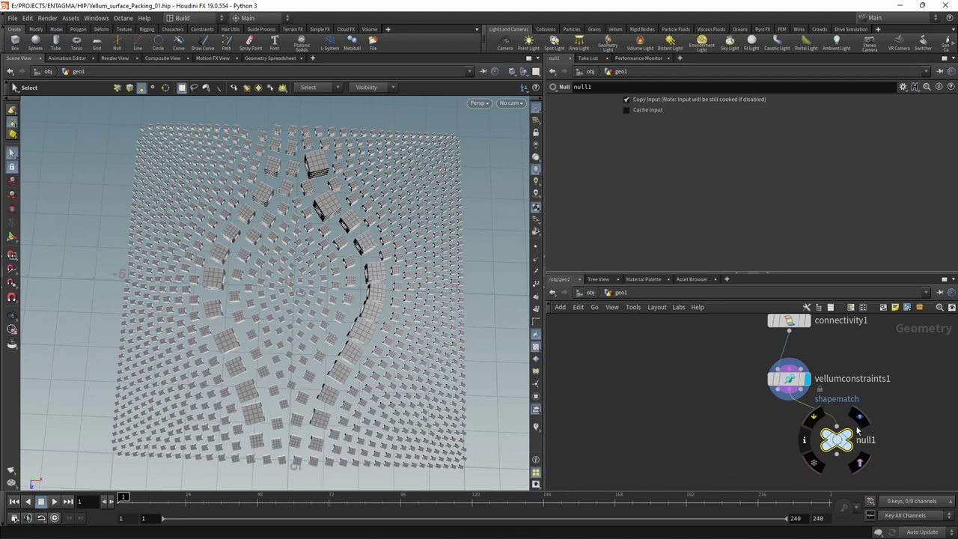
left_click(836, 452)
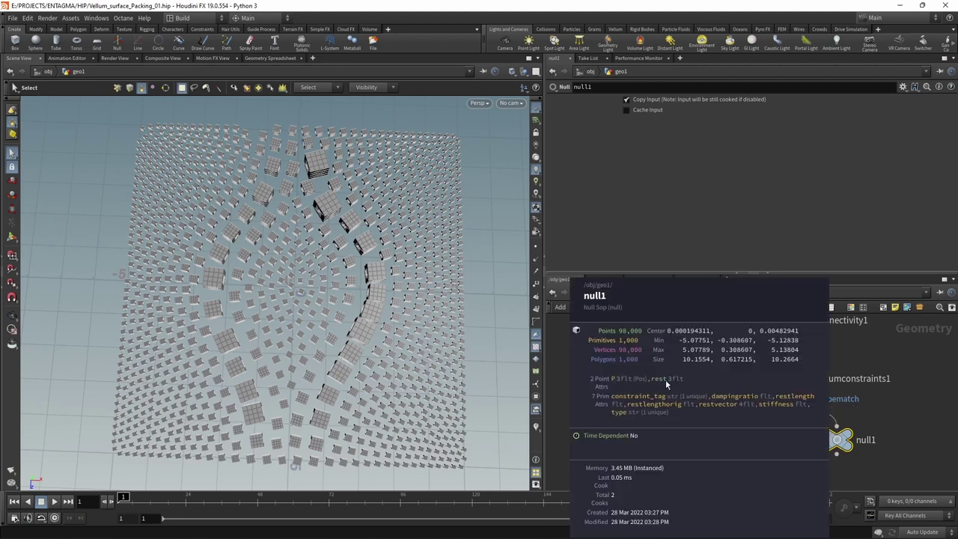
- Move null1 aside and add a Vellum Solver under vellumconstraints1
left_click_drag(839, 440, 921, 437)
left_click(788, 377)
key("Tab")
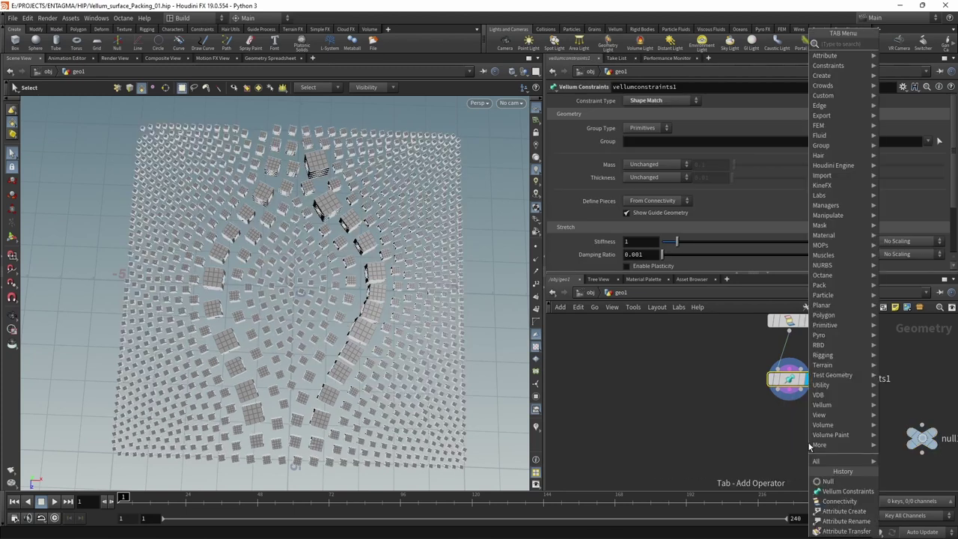
type("velso")
key("Return")
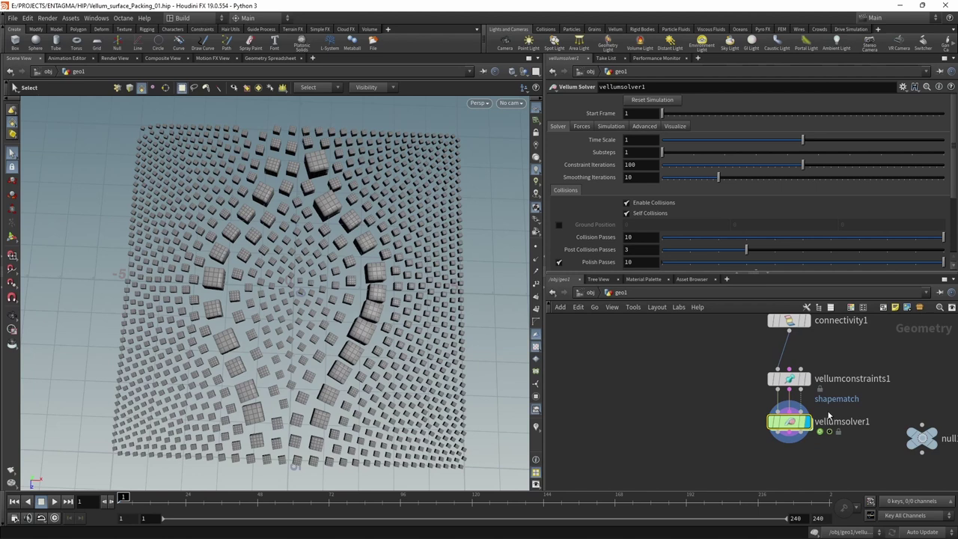
- Set the solver's constraint iterations to 64
left_click(627, 152)
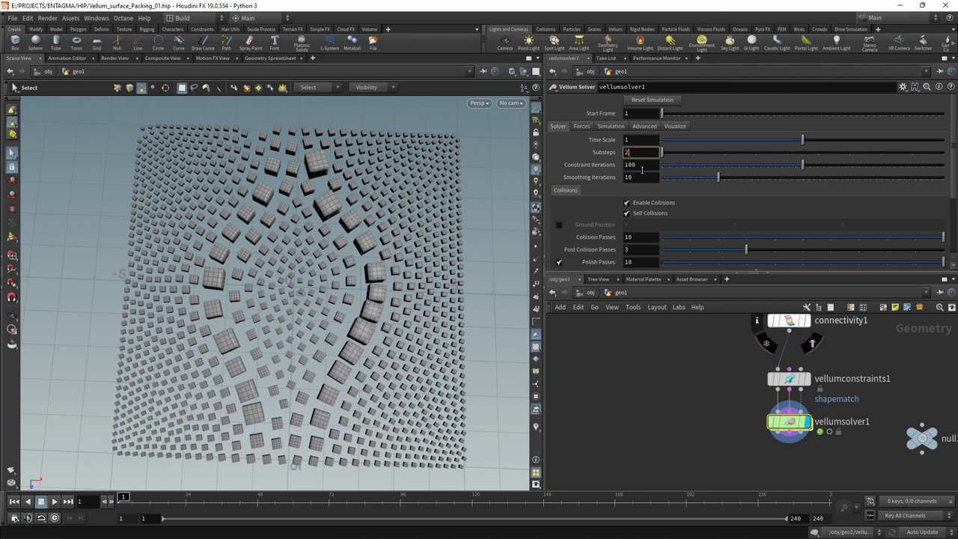
left_click(643, 164)
type("64")
key("Return")
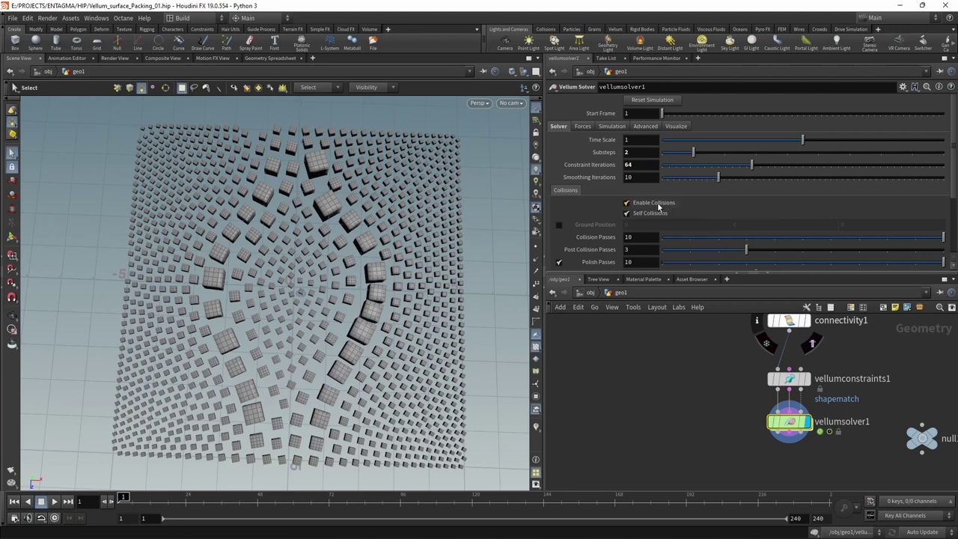
left_click_drag(634, 272, 634, 309)
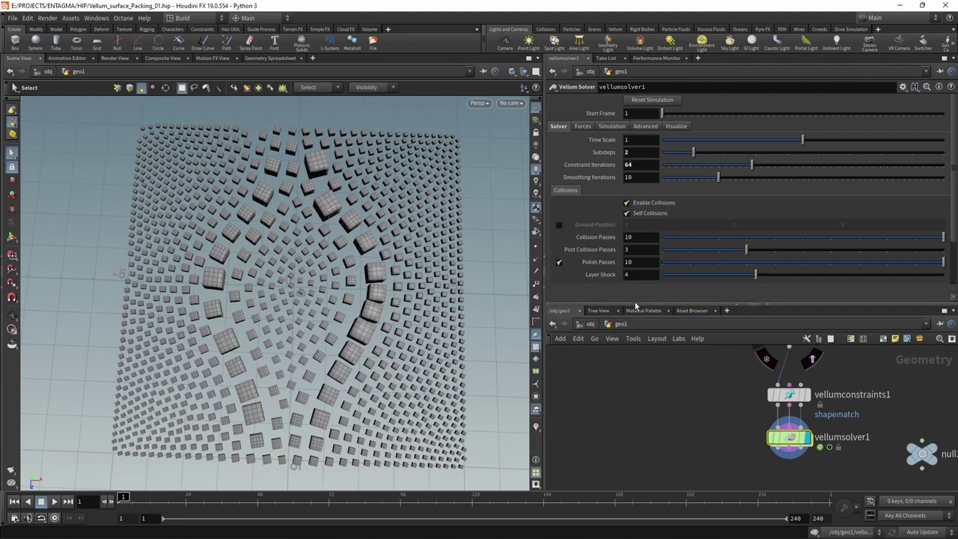
- Set the solver's vertical gravity to 0 and turn off wind
left_click(582, 126)
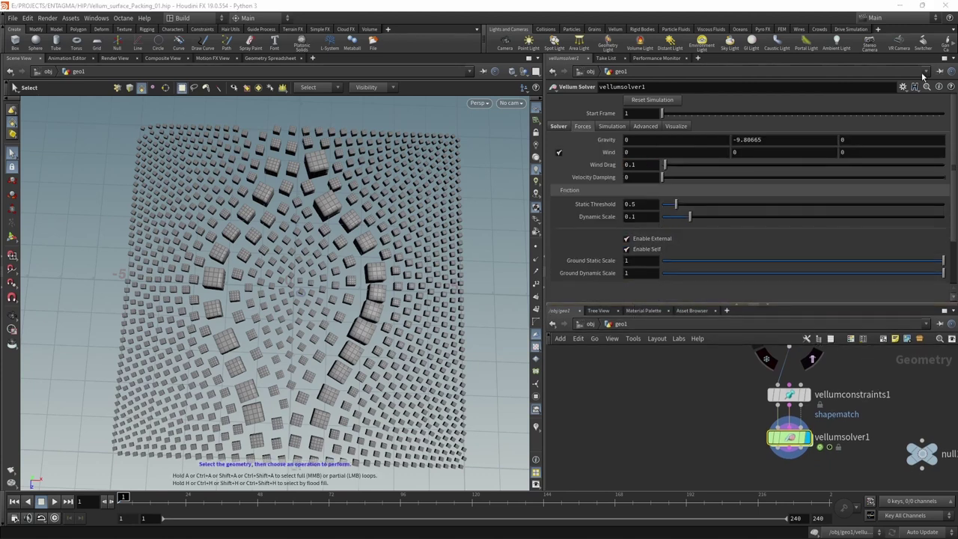
left_click(770, 139)
type("0")
key("Return")
left_click(559, 152)
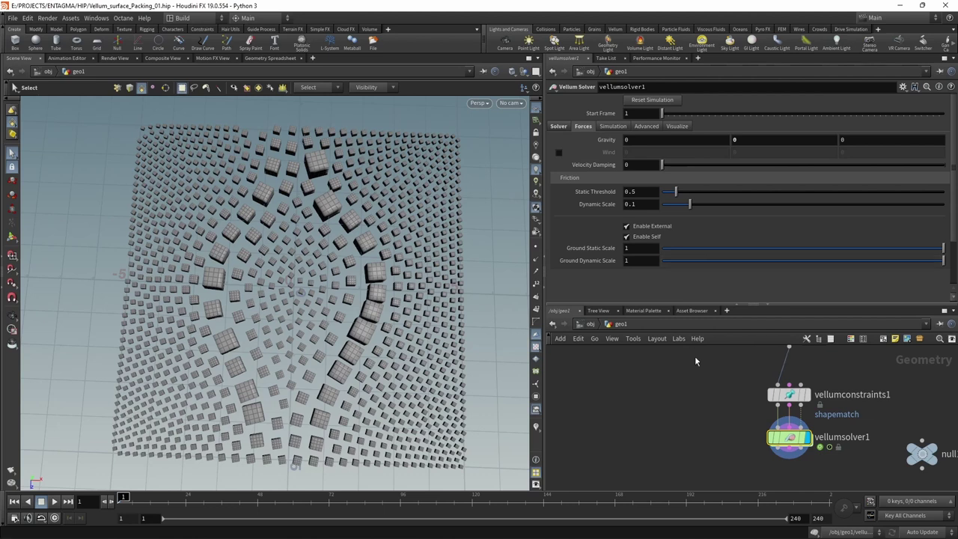
- Raise the solver's cache memory to 45000 MB and save the scene
left_click(617, 128)
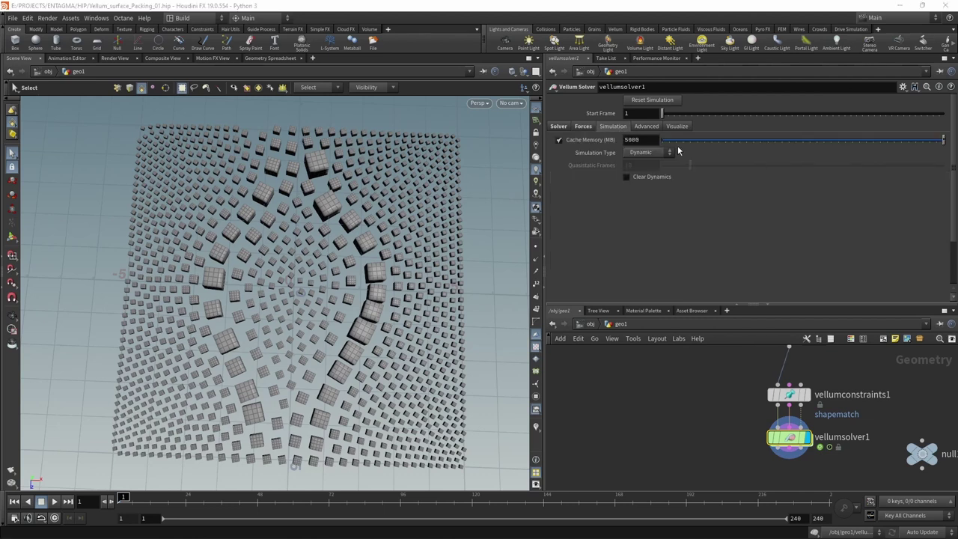
left_click(629, 140)
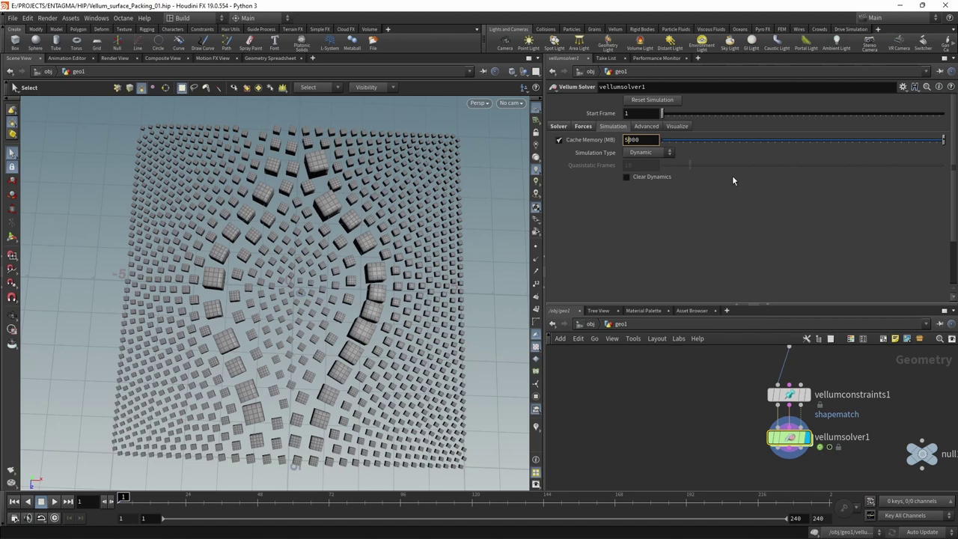
type("4")
key("Return")
key("ctrl+s")
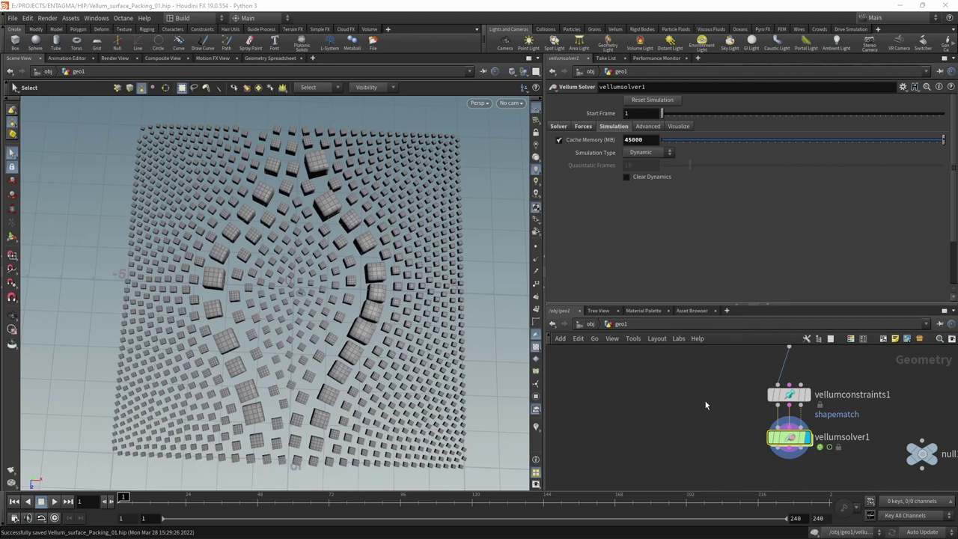
- Select box1, set a keyframe on its Uniform Scale and jump to frame 48
scroll(704, 402, "down", 5)
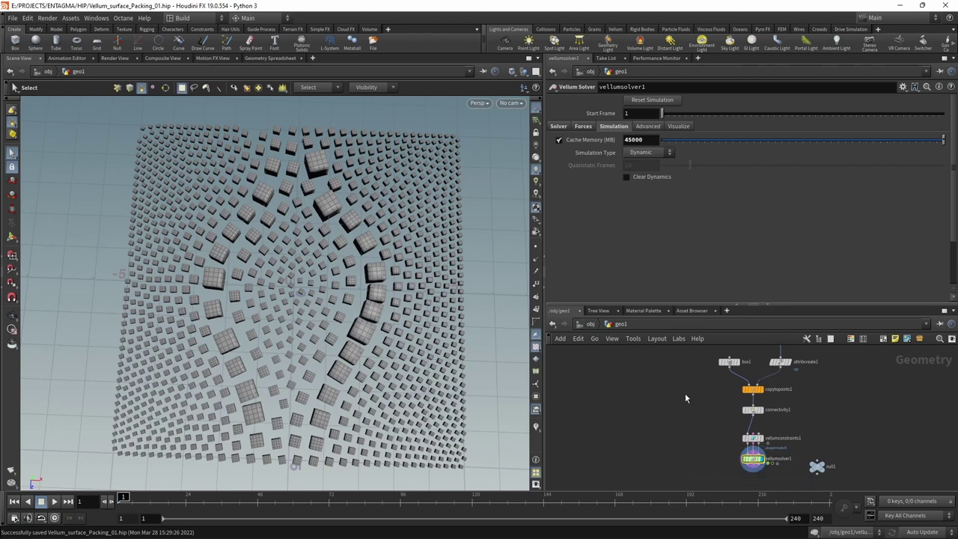
left_click_drag(689, 385, 736, 360)
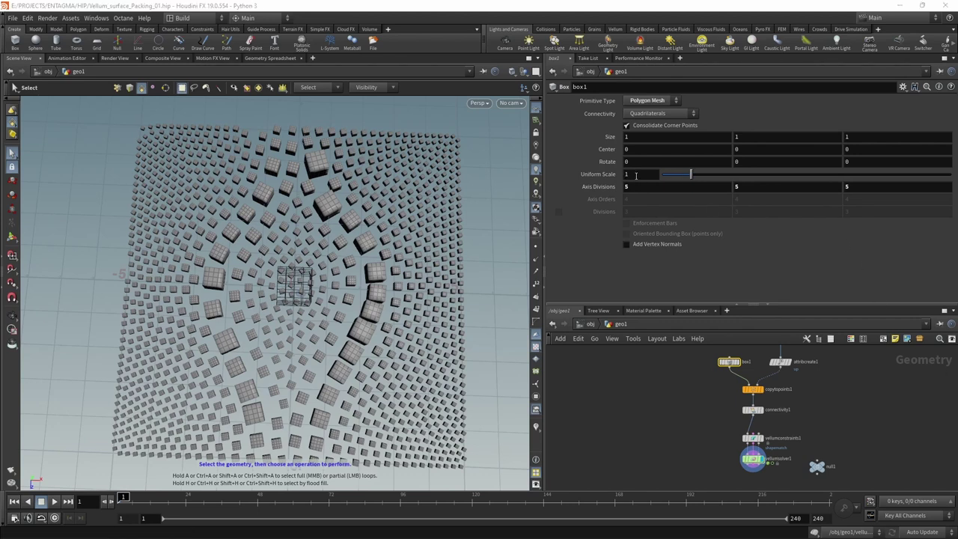
double_click(633, 175)
left_click(629, 174, "alt")
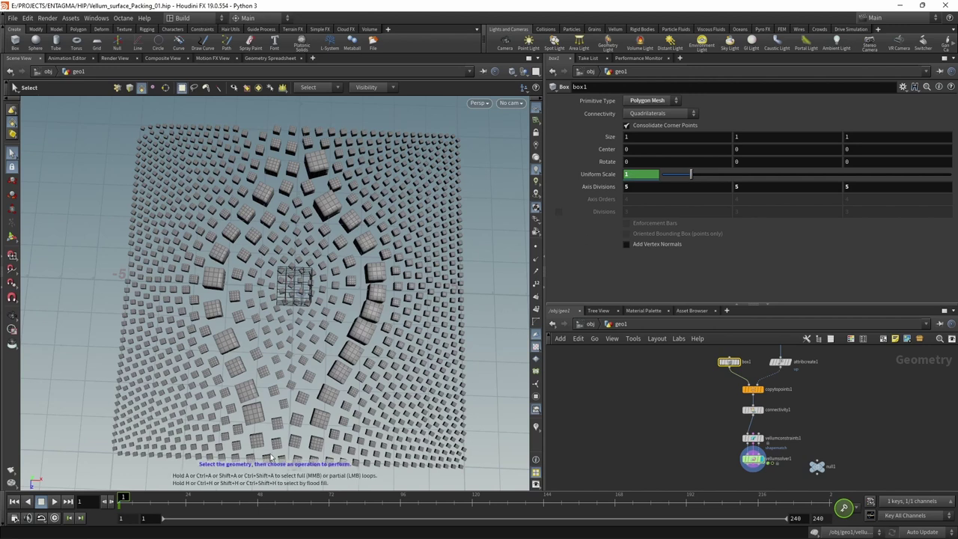
left_click(256, 497)
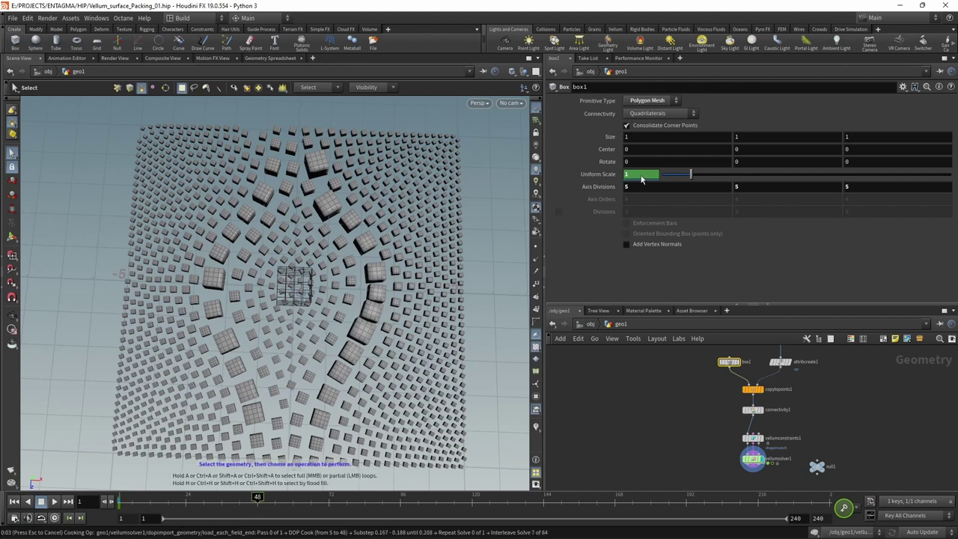
- Try a Uniform Scale of 2, undo it, then type a $FF expression into Uniform Scale
key("Escape")
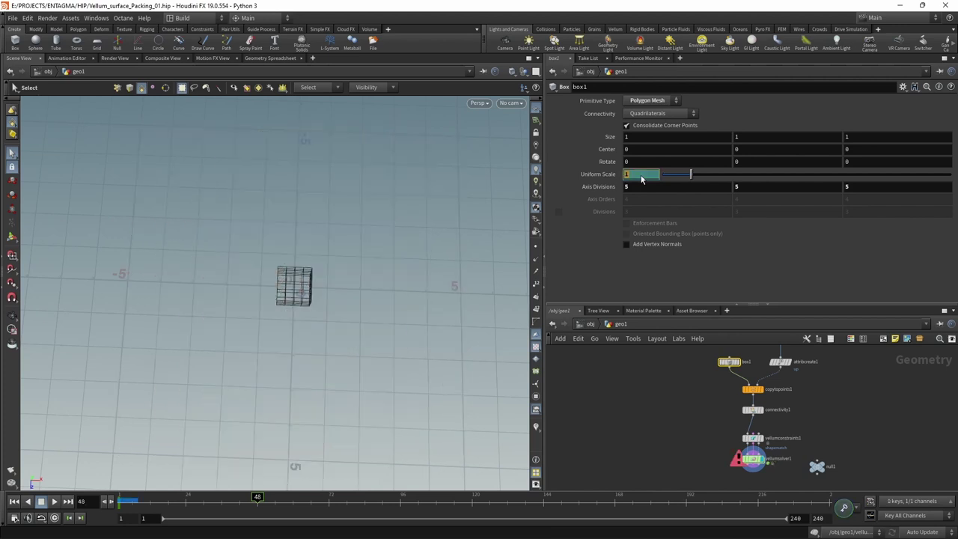
key("Return")
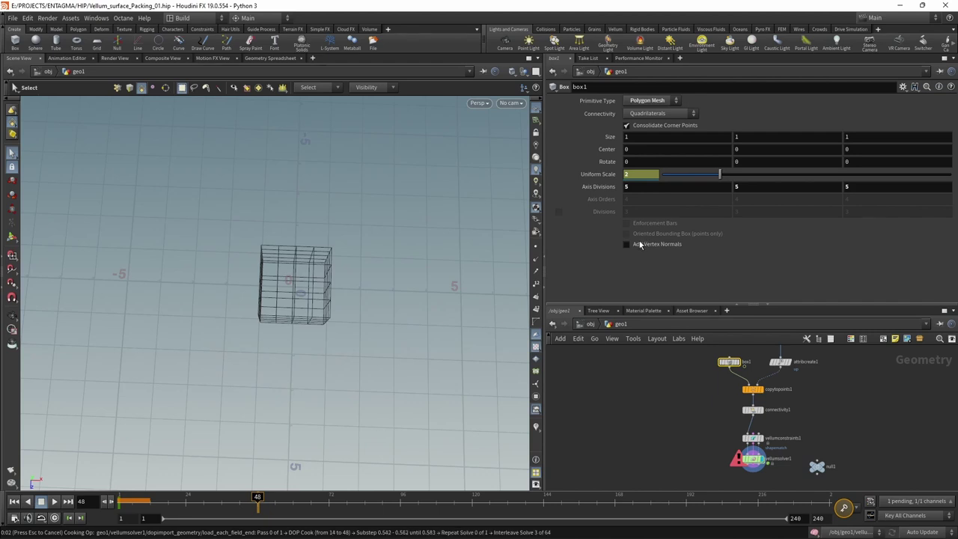
key("ctrl+z")
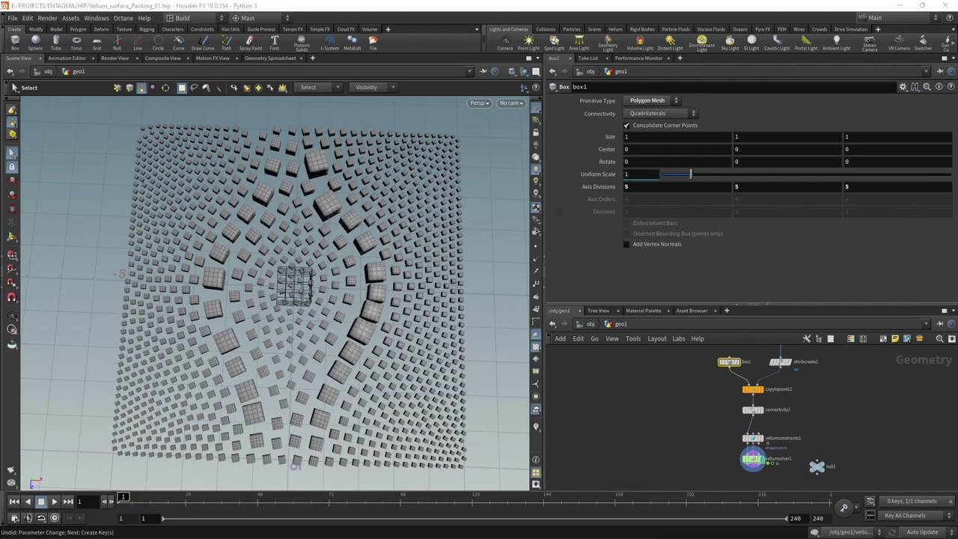
left_click(628, 174)
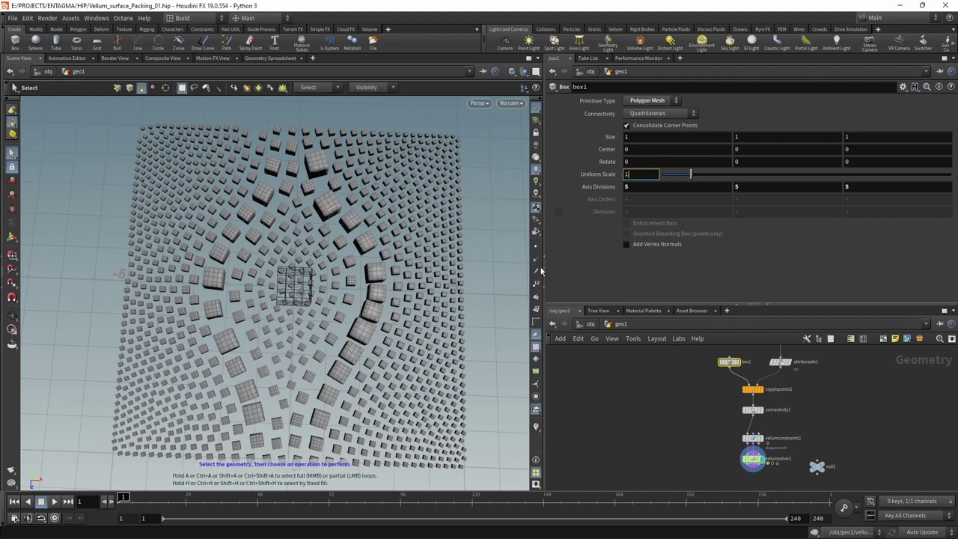
type("* ")
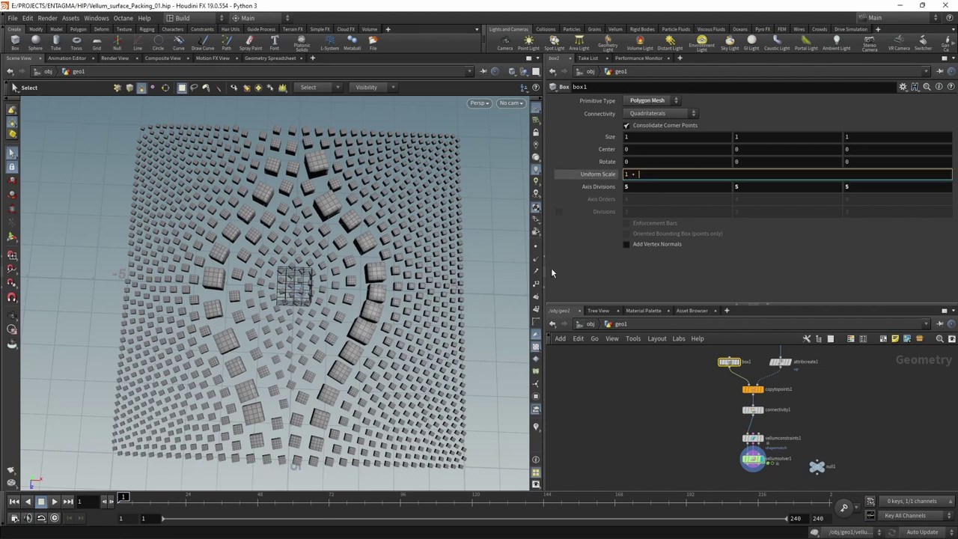
type("()")
type("$FF")
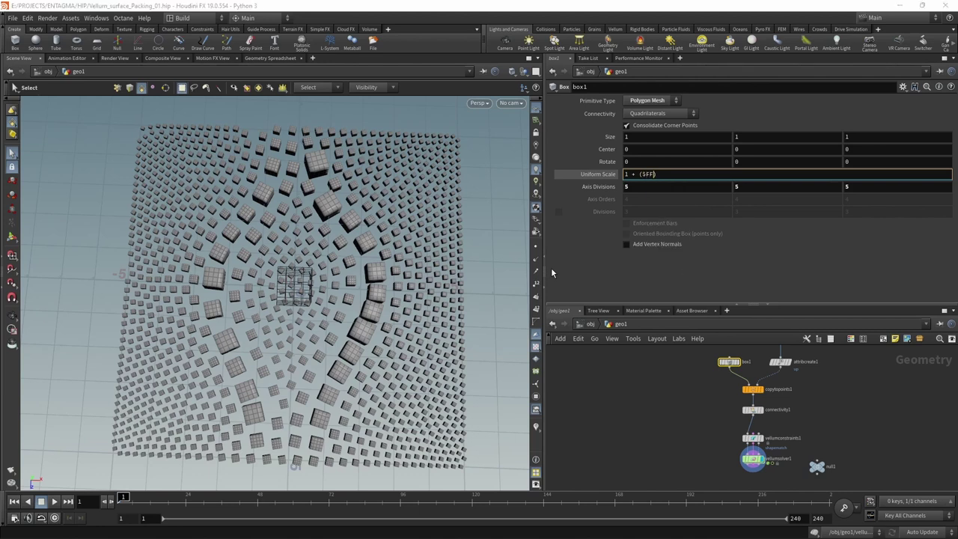
type(" - 1")
type(" *")
- Commit the $FF scale expression, play the copied box grid growing, rewind and save
left_click(604, 391)
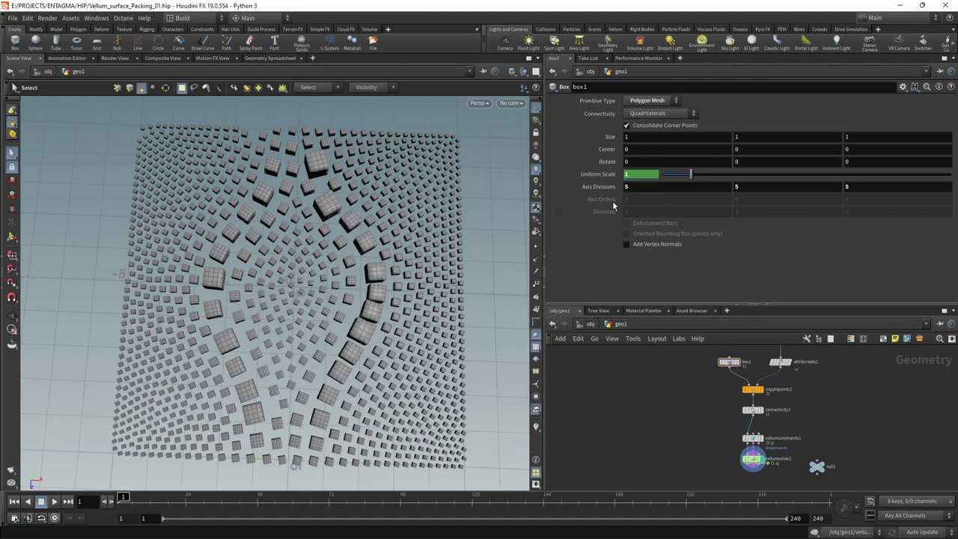
left_click(738, 362)
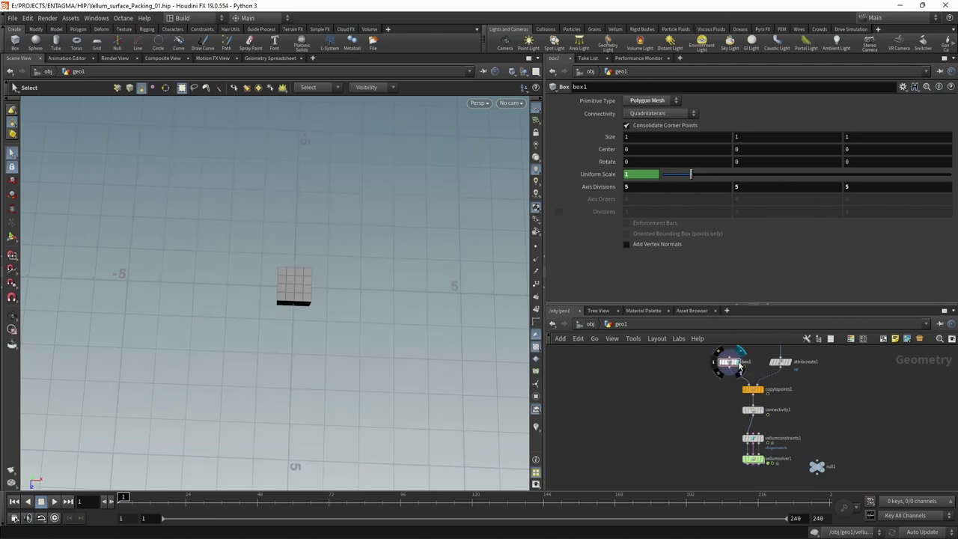
left_click(760, 390)
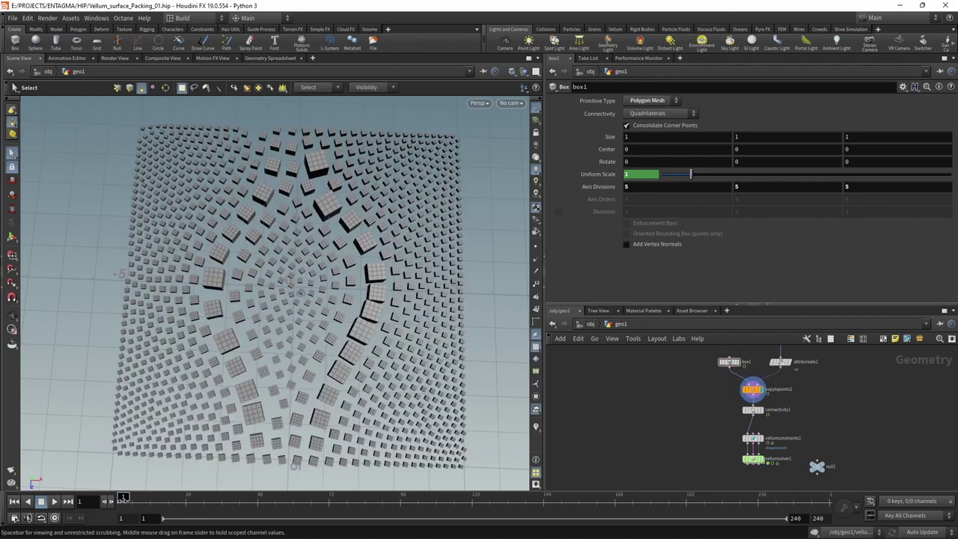
left_click(54, 501)
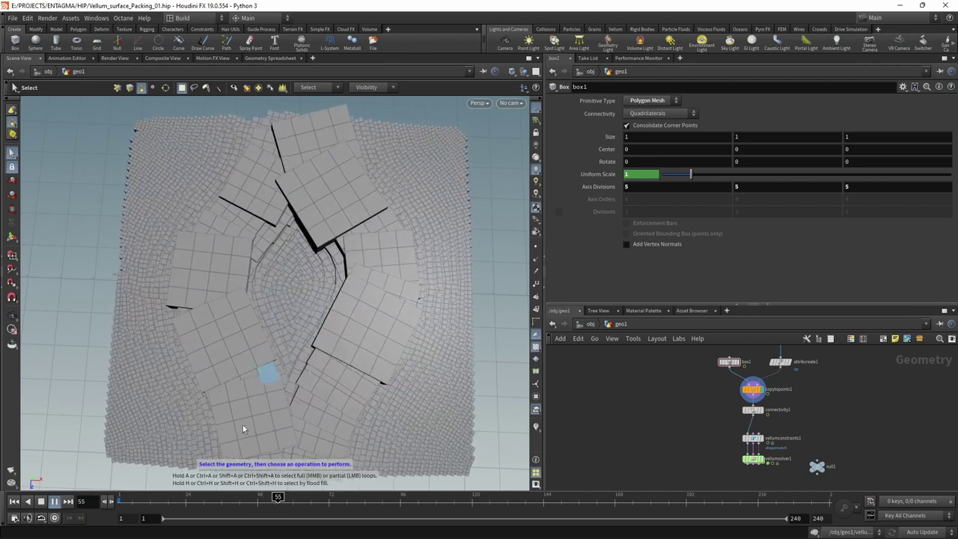
left_click(42, 500)
left_click(14, 501)
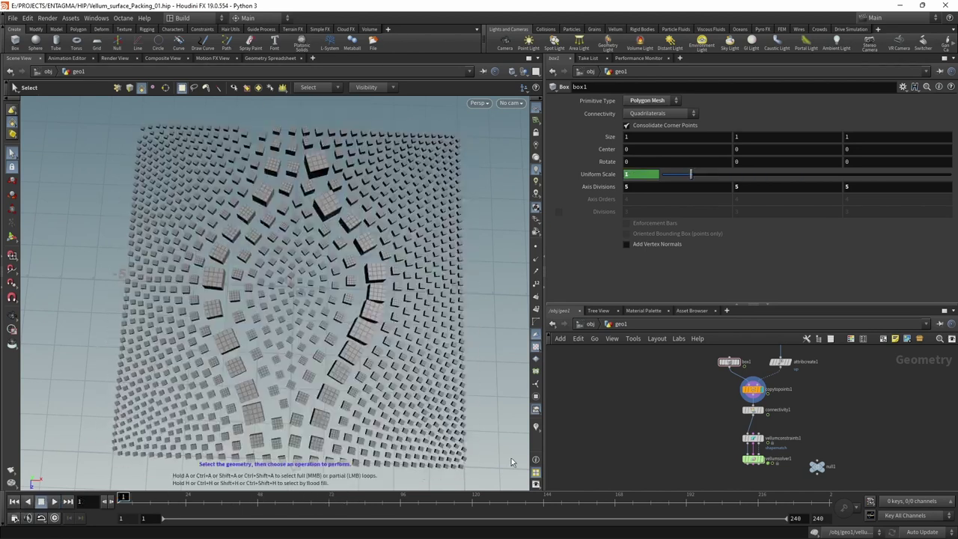
key("ctrl+s")
- Display vellumsolver1 with its parameters and play the Vellum simulation, rewinding to frame 1
scroll(713, 475, "up", 2)
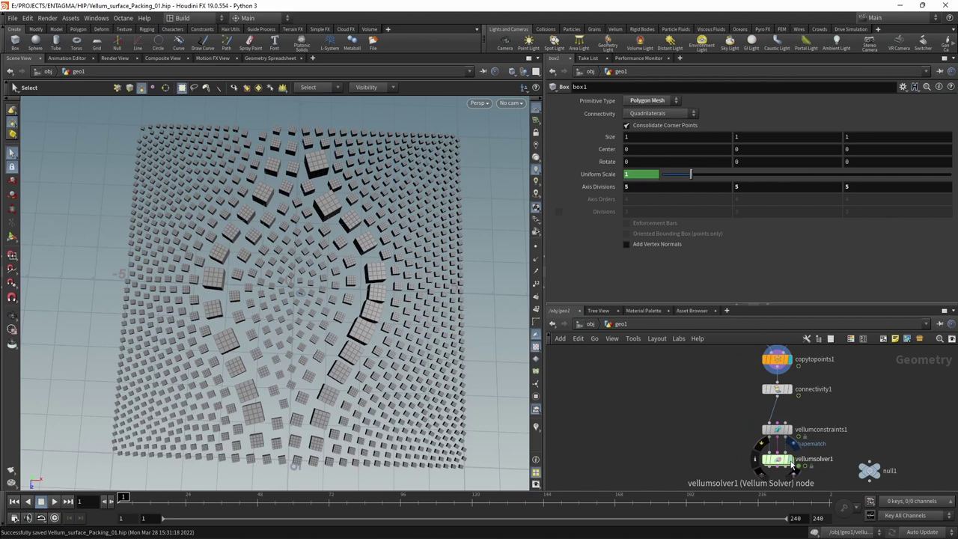
left_click(776, 462)
left_click(776, 461)
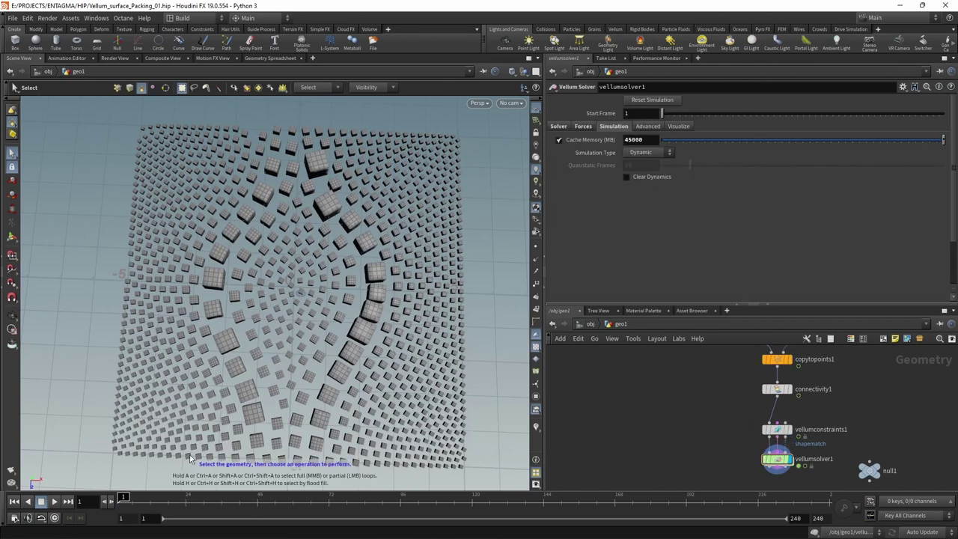
left_click(54, 501)
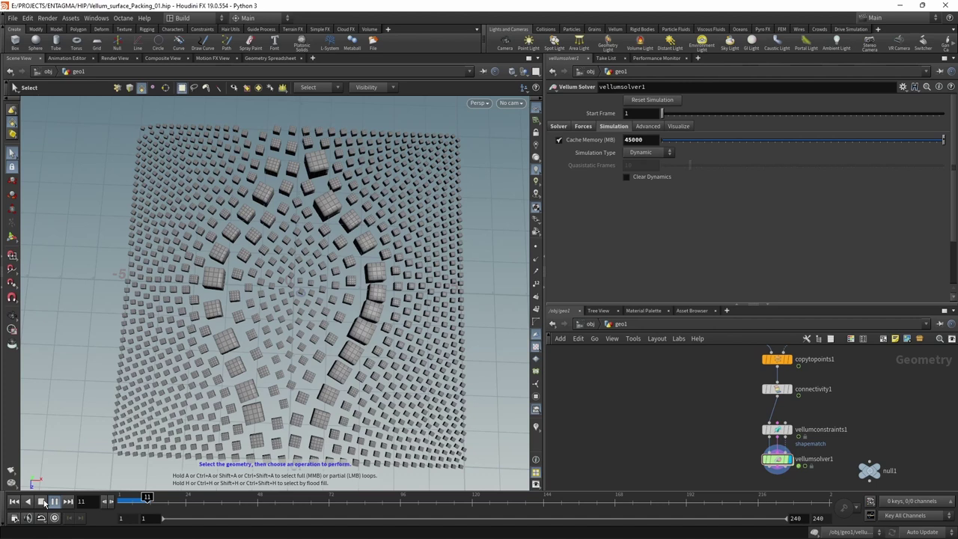
left_click(43, 502)
left_click(14, 502)
- Inside vellumsolver1's forces network, create a Geometry Wrangle via 'geowr' and wire it into FORCE
middle_click_drag(719, 463, 689, 448)
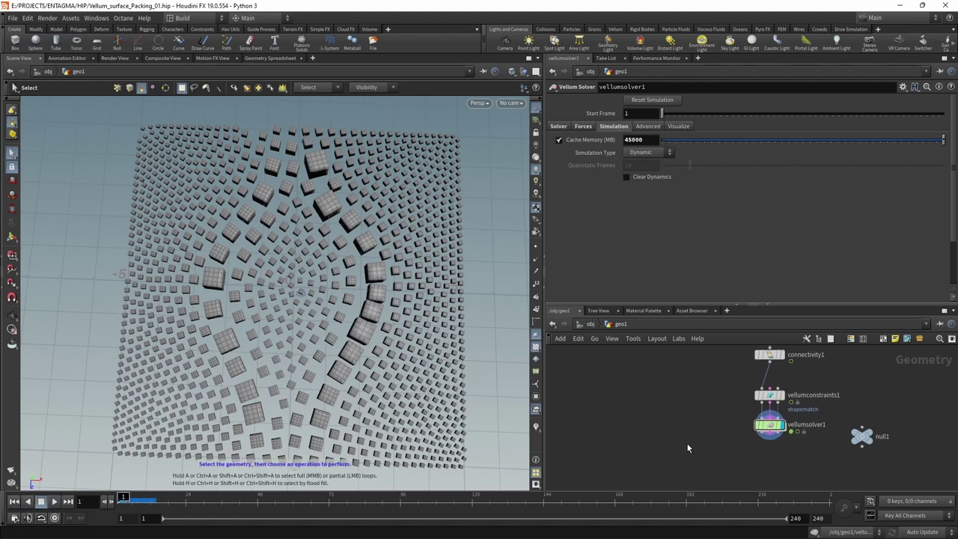
key("Return")
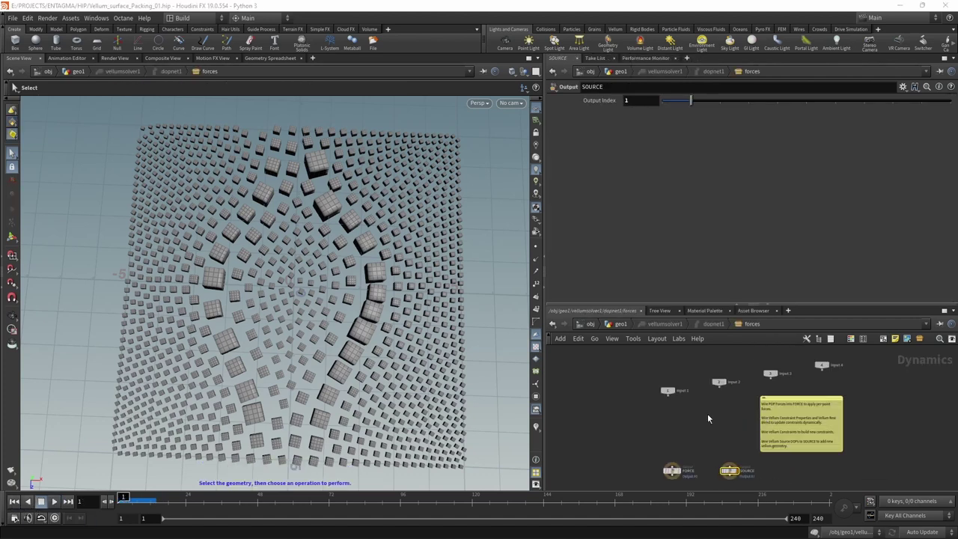
scroll(682, 431, "up", 2)
left_click(671, 442)
scroll(695, 423, "up", 1)
key("Tab")
type("geowr")
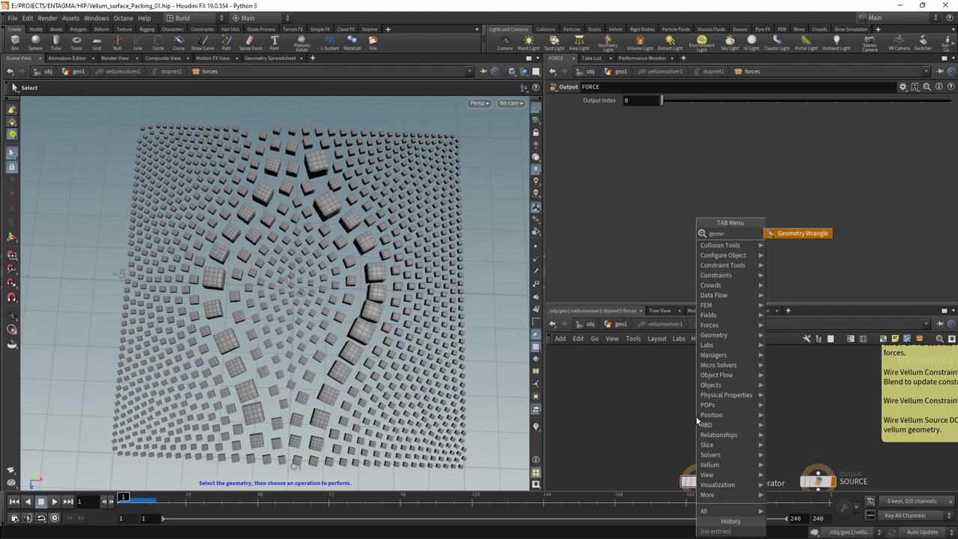
key("Return")
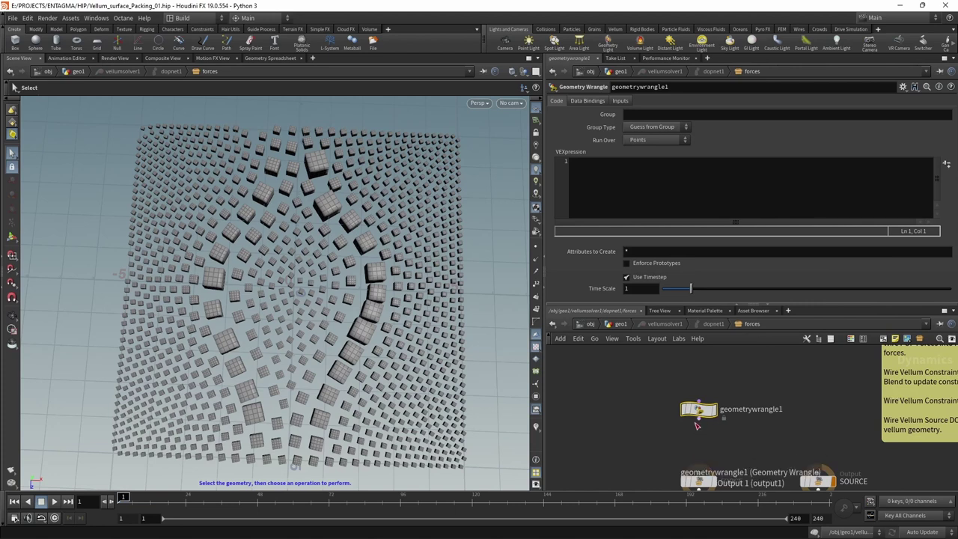
left_click_drag(698, 418, 696, 467)
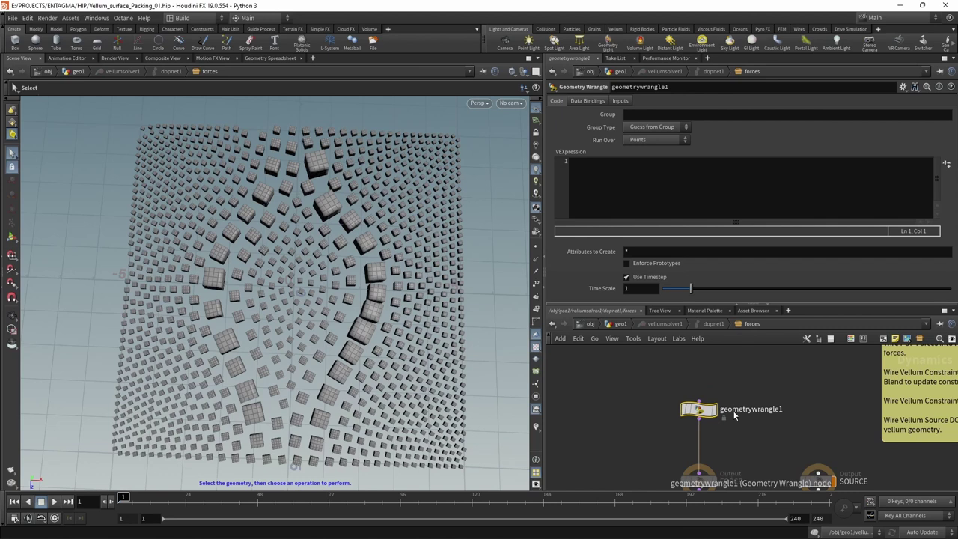
- Bind geometrywrangle1's data to ConstraintGeometry
left_click(586, 101)
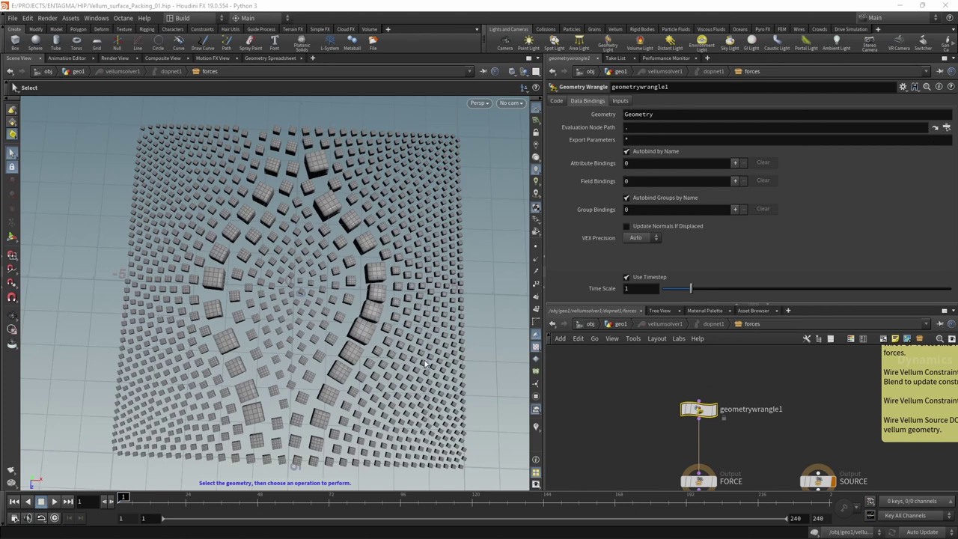
left_click(677, 117)
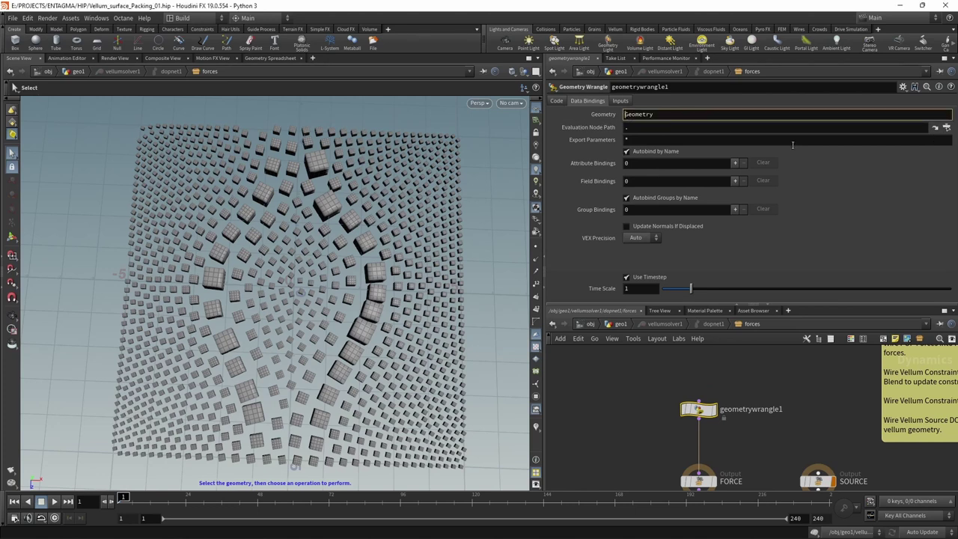
type("Constraint")
key("Return")
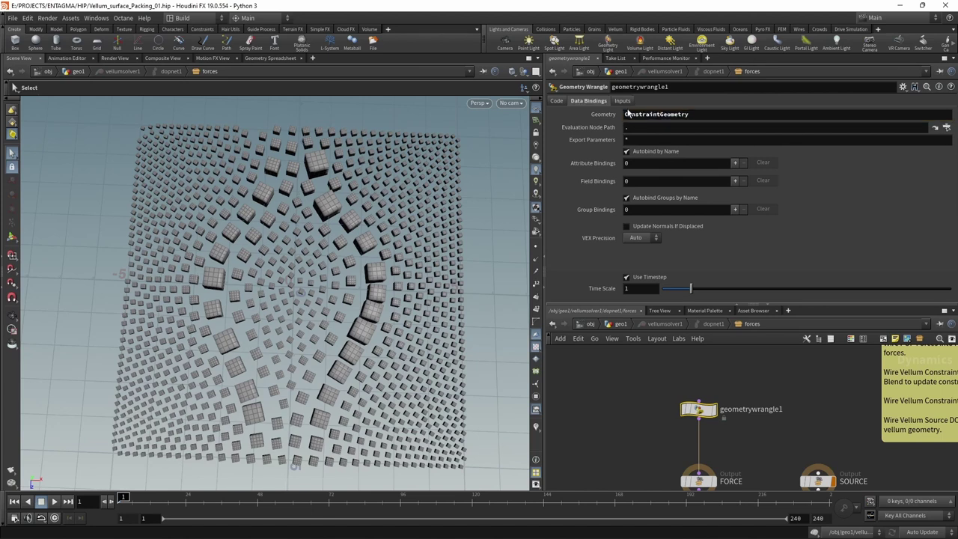
- Set Input 1 to Myself and Input 2 to DOP Data with path $OBJID/Geometry
left_click(622, 101)
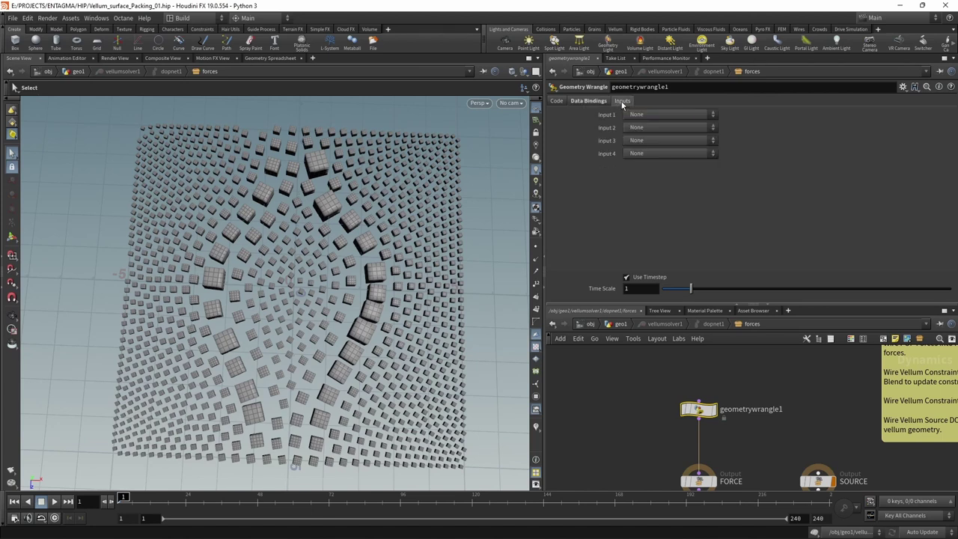
left_click(681, 116)
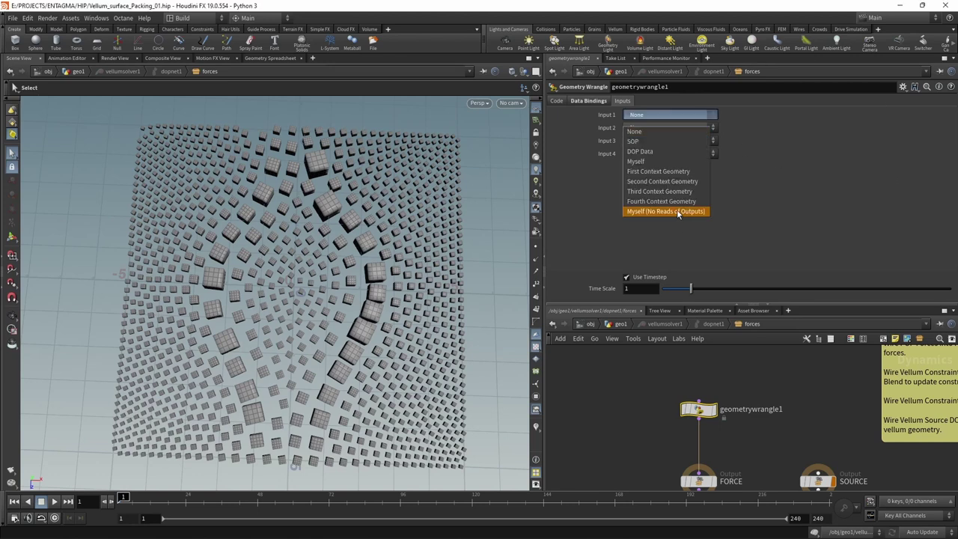
left_click(677, 212)
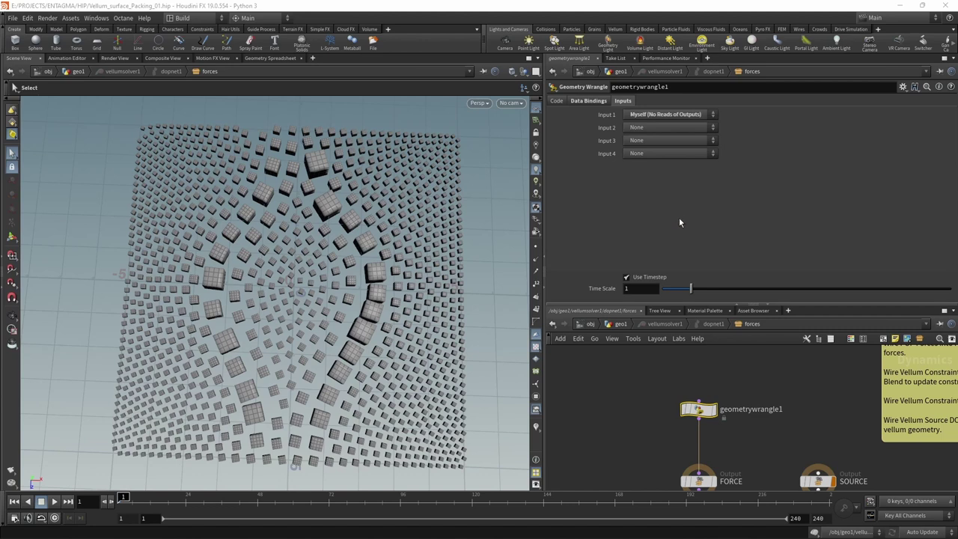
left_click(649, 128)
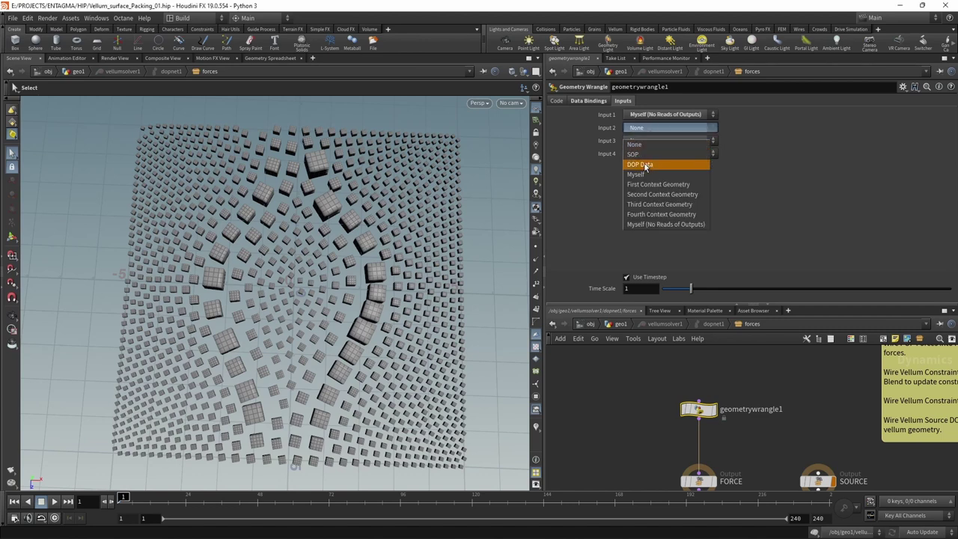
left_click(645, 164)
left_click(670, 139)
type("$OBJID")
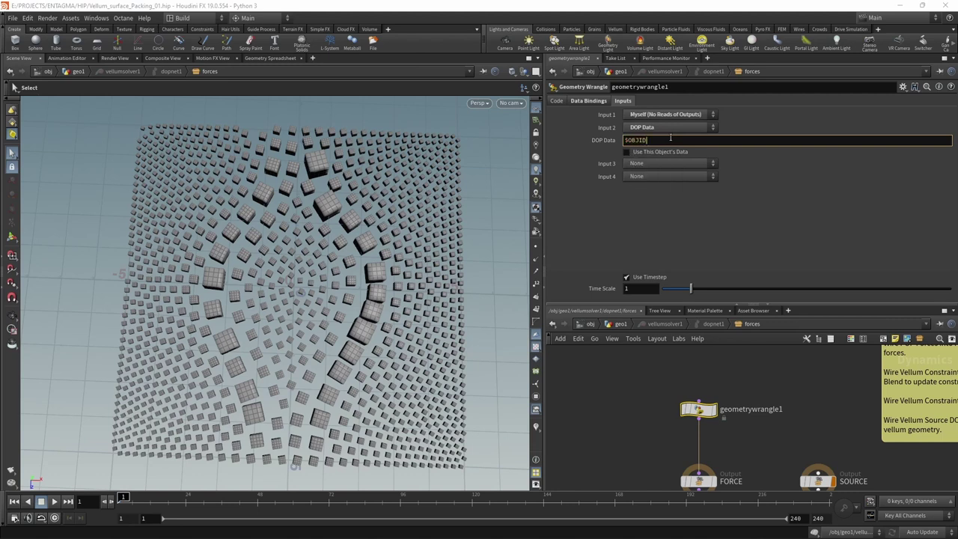
type("/Geometry")
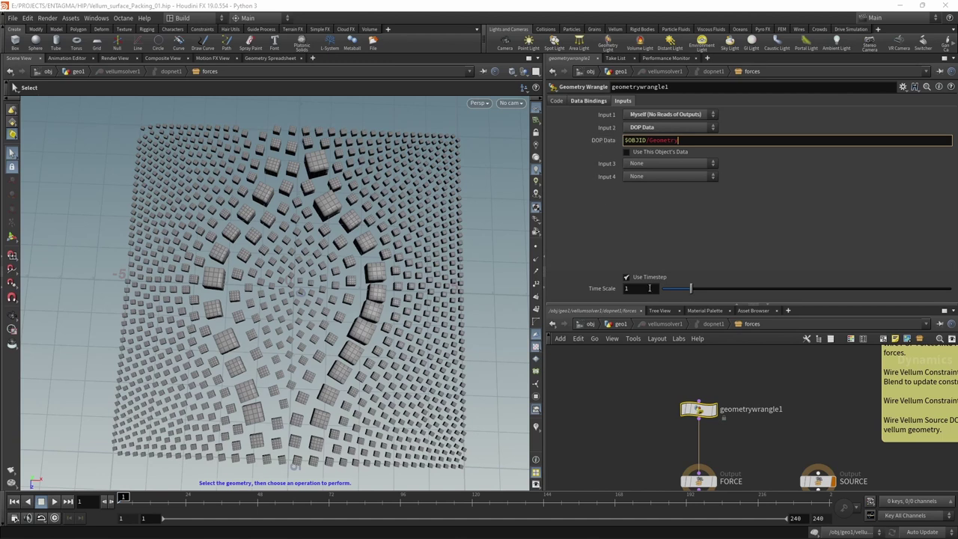
- Back in geo1, select connectivity1 and play the simulation to check it
left_click(620, 325)
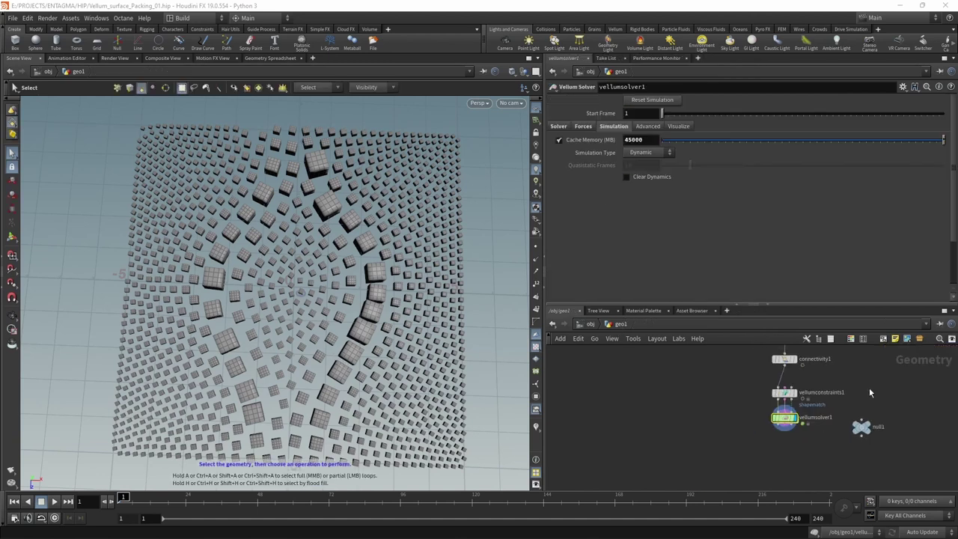
left_click_drag(710, 395, 775, 410)
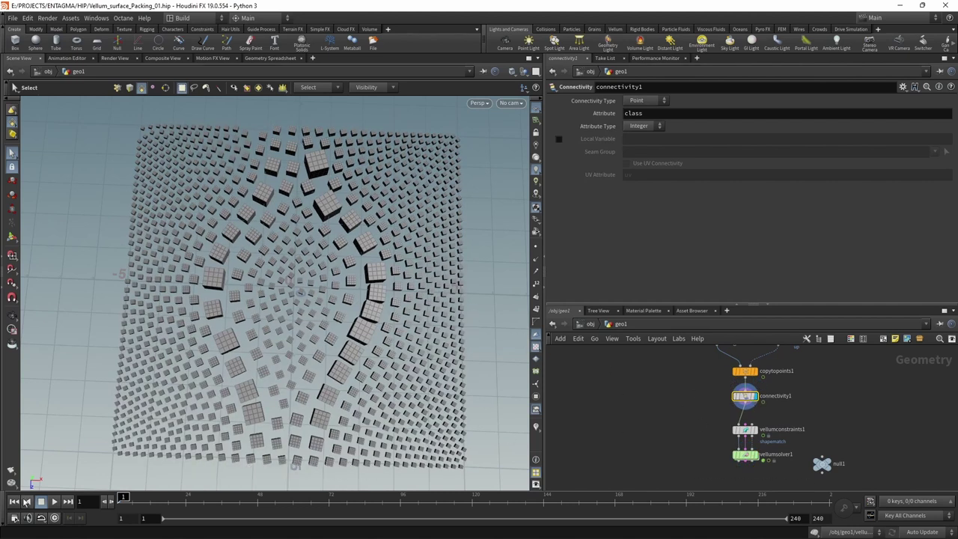
left_click(54, 501)
left_click(41, 502)
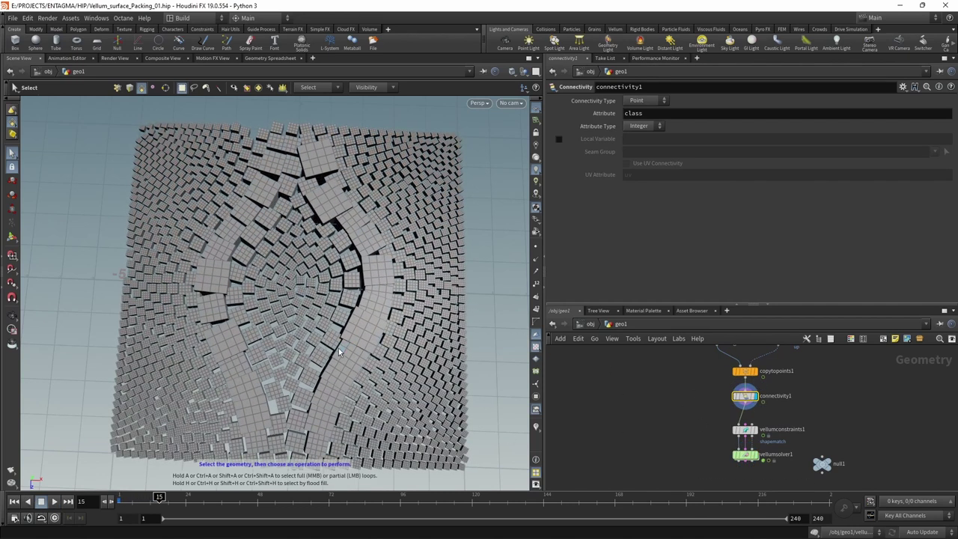
left_click(14, 501)
- Wire a null from connectivity1, rename it OUT_Anim, and save the scene
left_click_drag(822, 463, 838, 431)
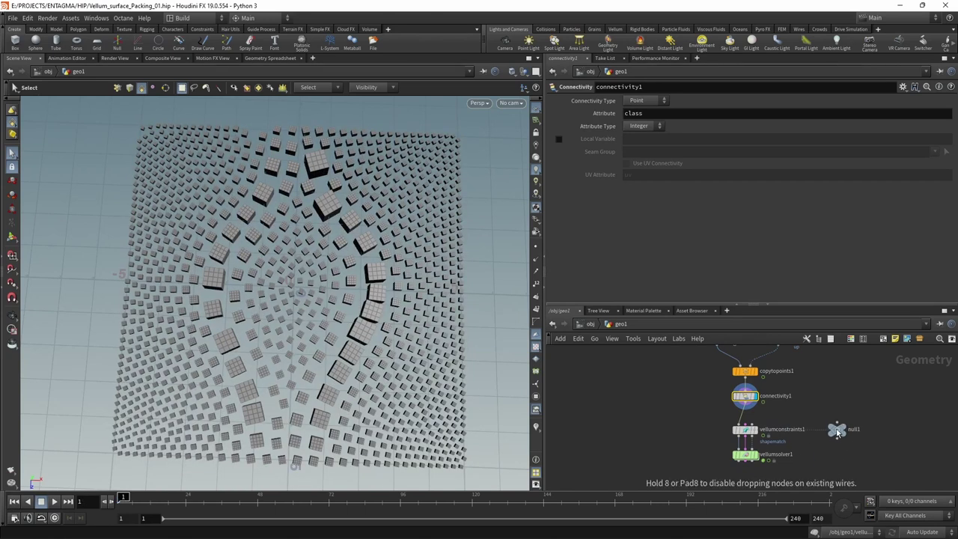
left_click(745, 406)
left_click(837, 421)
double_click(855, 429)
type("OUT_Anim")
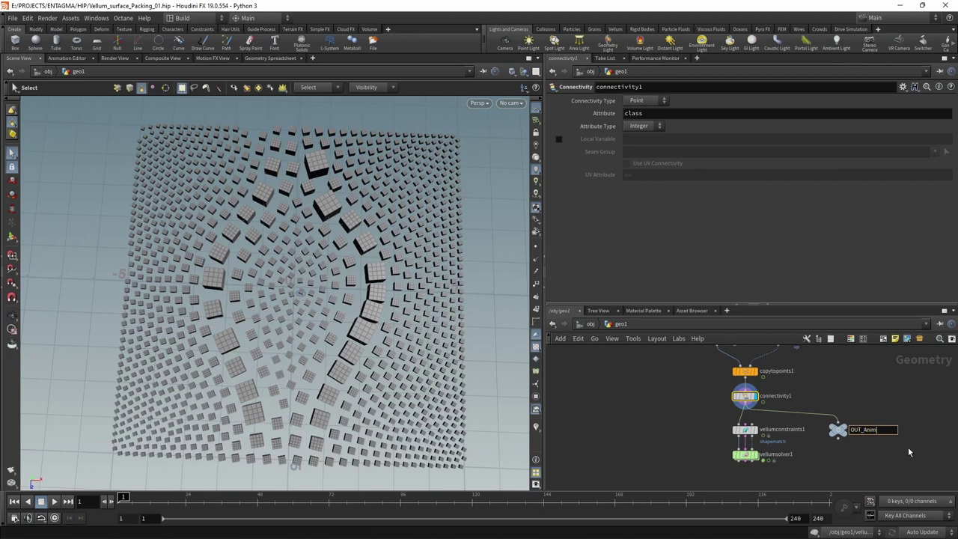
key("Return")
key("ctrl+s")
double_click(745, 454)
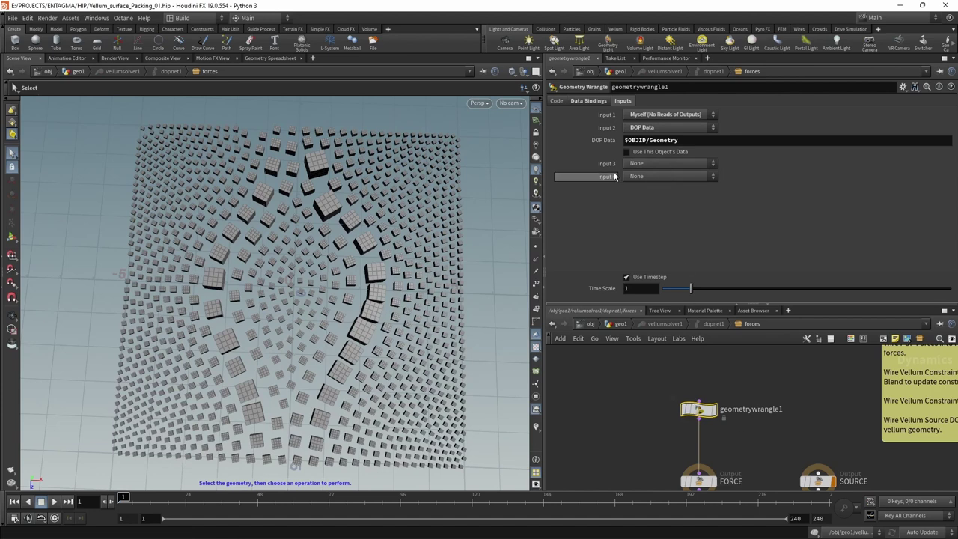
- Set geometrywrangle1's Input 3 to SOP, reading /obj/geo1/OUT_Anim
left_click(636, 163)
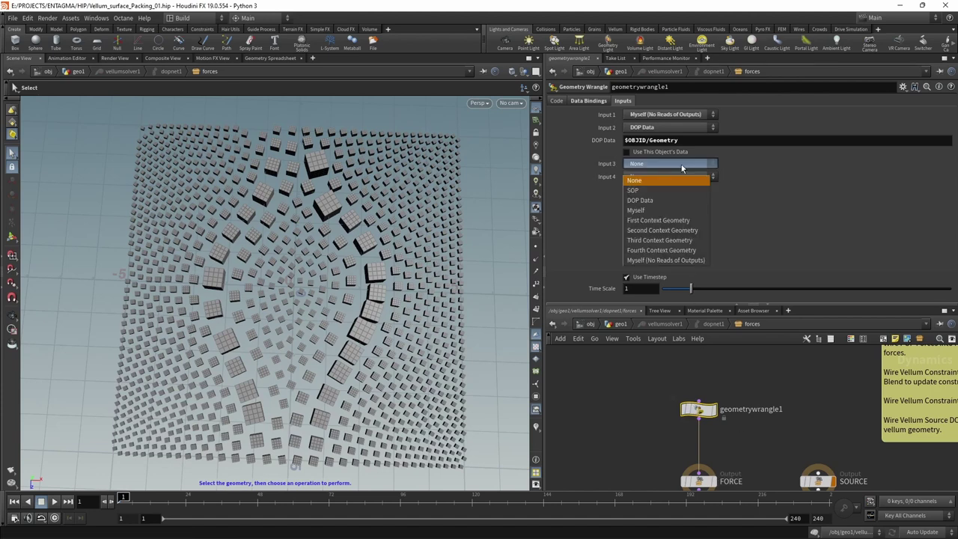
left_click(633, 191)
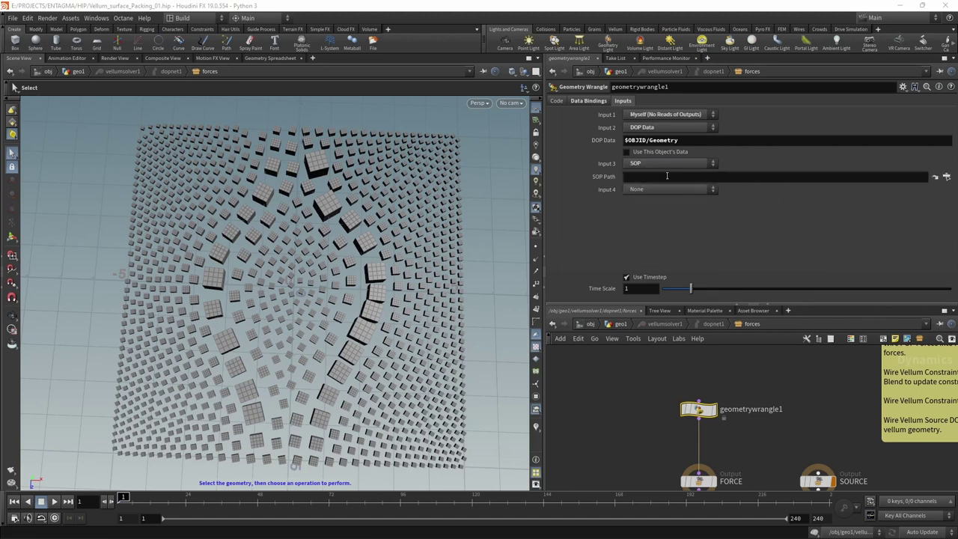
left_click(946, 177)
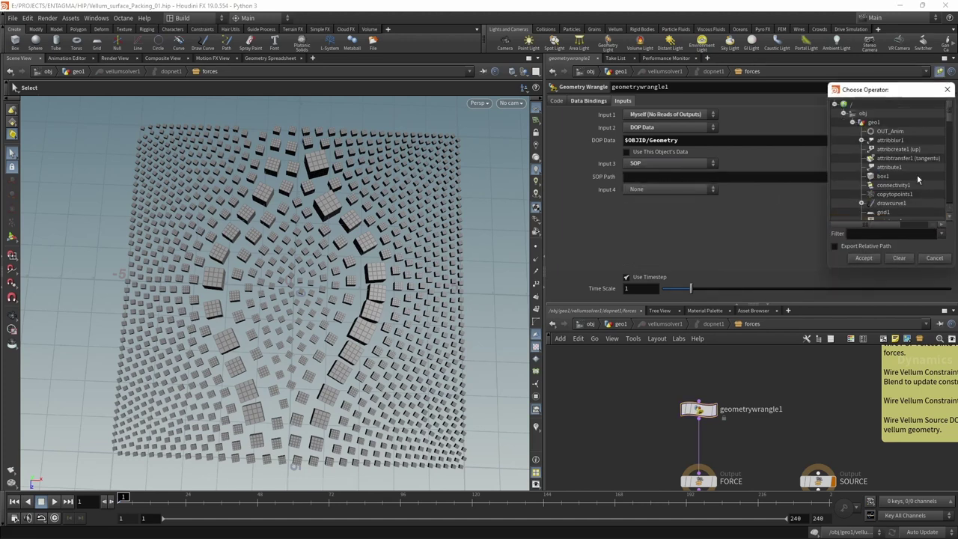
double_click(890, 131)
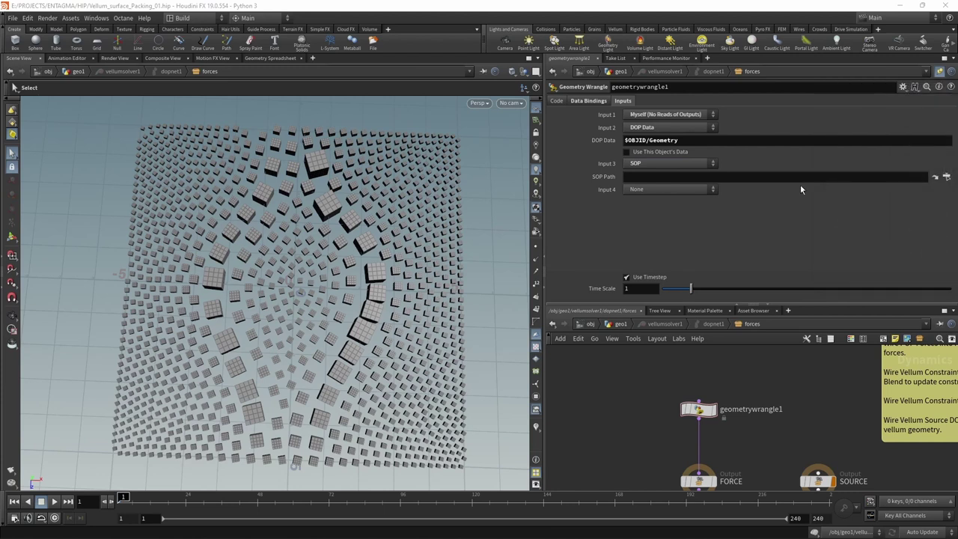
- Show the wrangle's code, reposition the node, save, and select OUT_Anim in geo1
left_click(556, 100)
left_click_drag(698, 408, 698, 440)
key("ctrl+s")
left_click(614, 165)
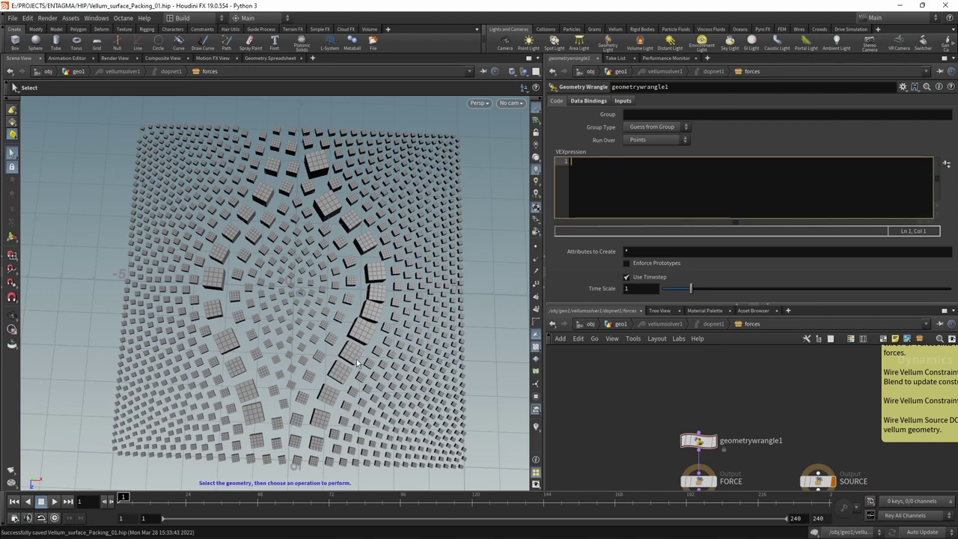
left_click(620, 323)
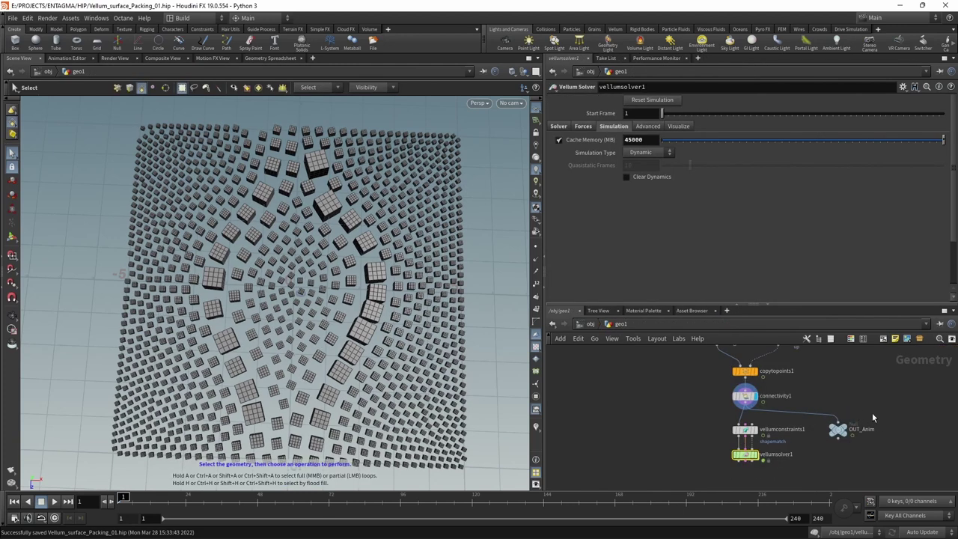
left_click(837, 428)
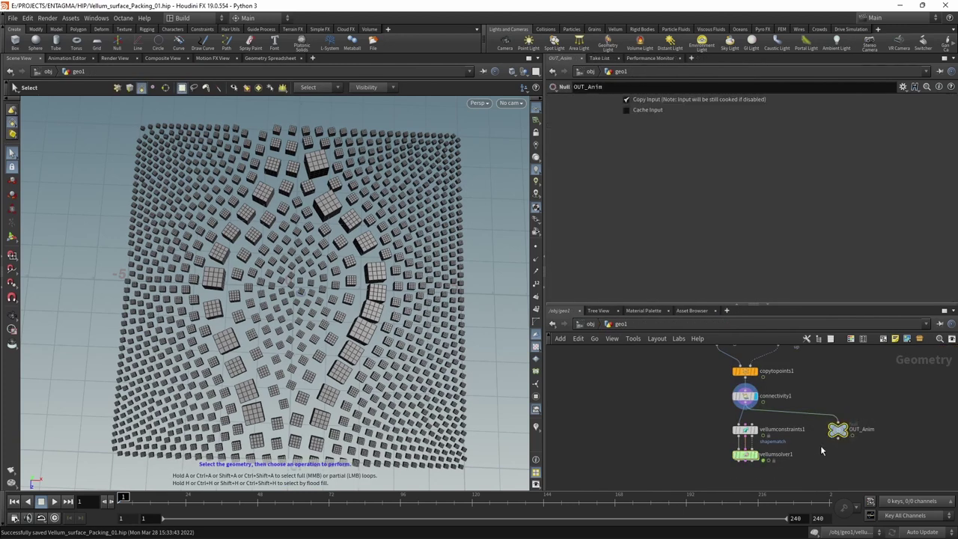
- Display the OUT_Anim null and play its animation, then return to the forces network
left_click(849, 420)
left_click(51, 502)
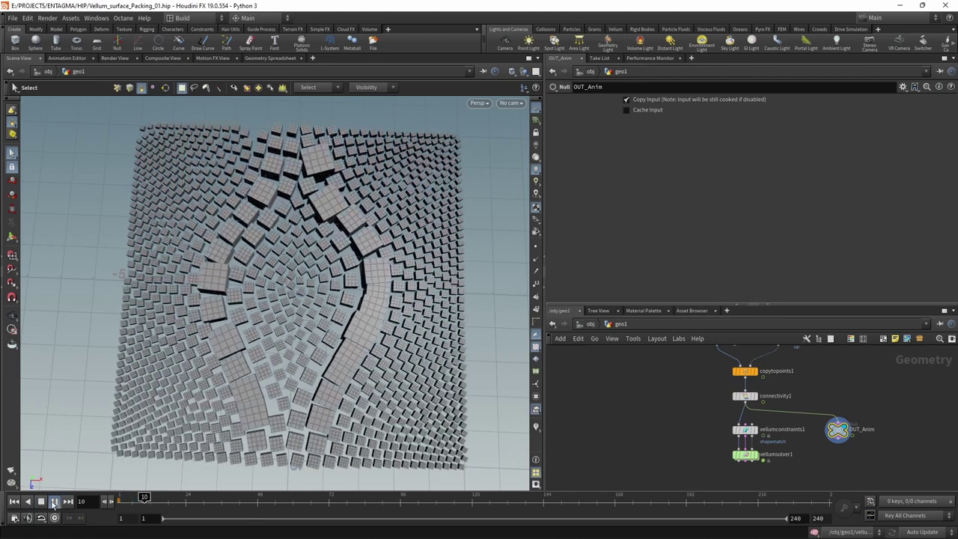
left_click(42, 501)
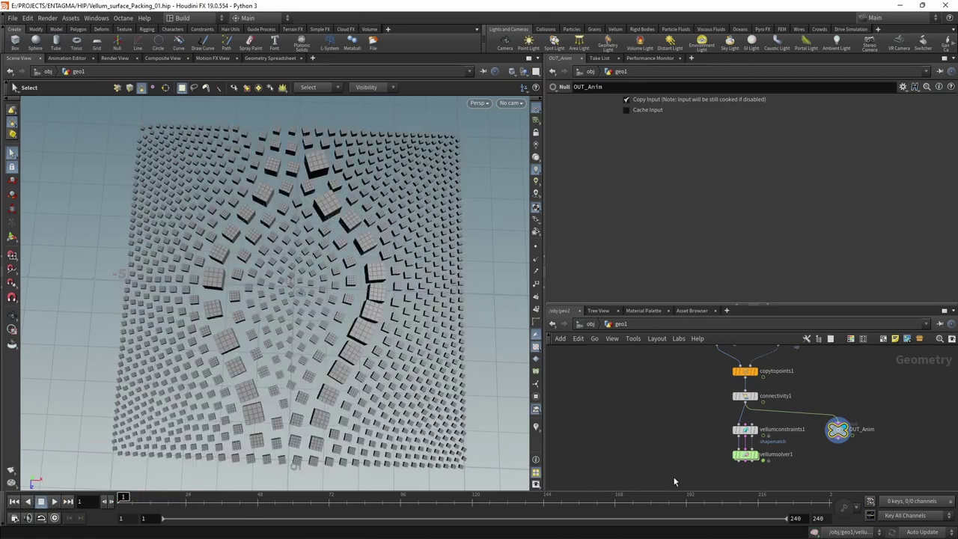
double_click(745, 454)
left_click(680, 196)
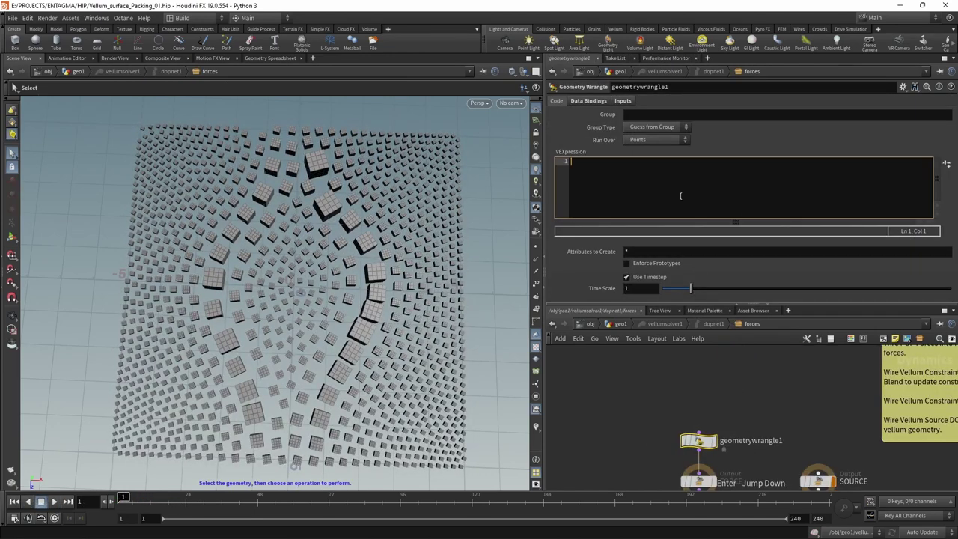
type("vector ")
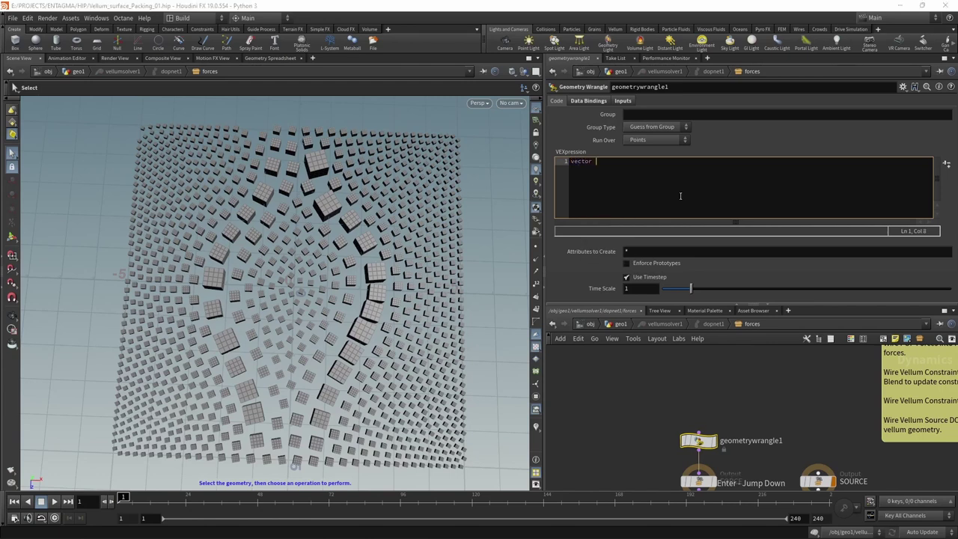
type("restvec = point();")
key("Left")
key("Left")
type("2")
type(", \"P\"")
type(", 0")
key("BackSpace")
type("@ptnum")
key("End")
key("Return")
type("v@rest")
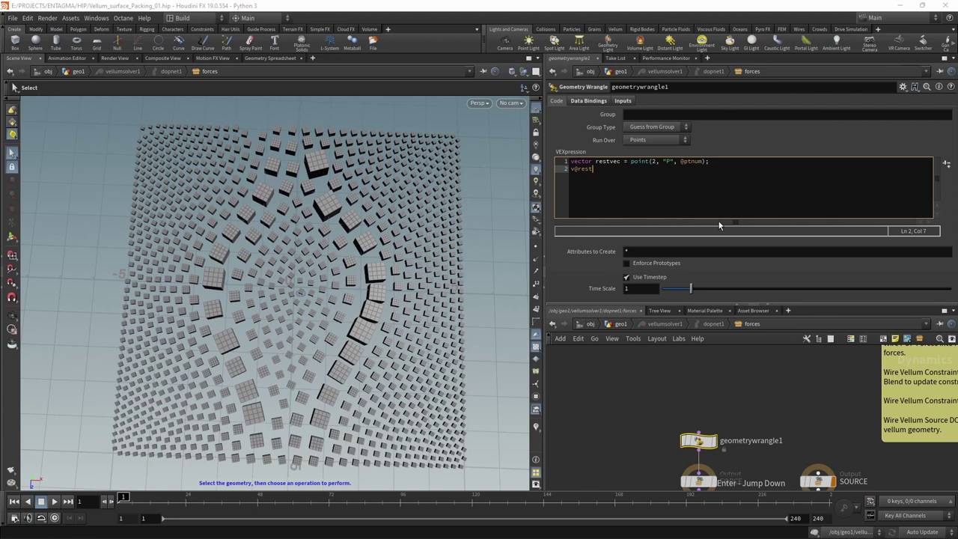
type(" = restvec;")
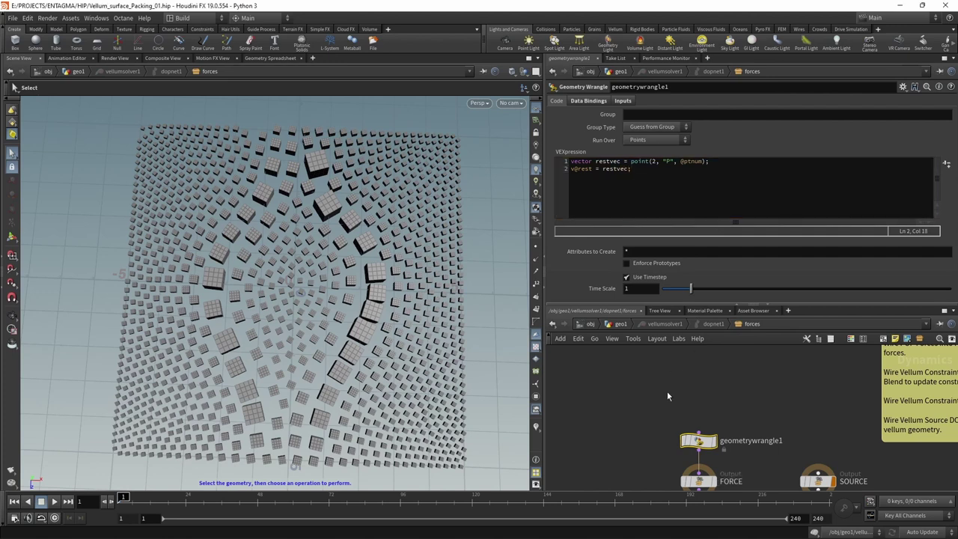
key("u")
key("u")
key("u")
key("ctrl+s")
- Display vellumsolver1, play the simulation, save, and reset the 3D viewport display
left_click(755, 462)
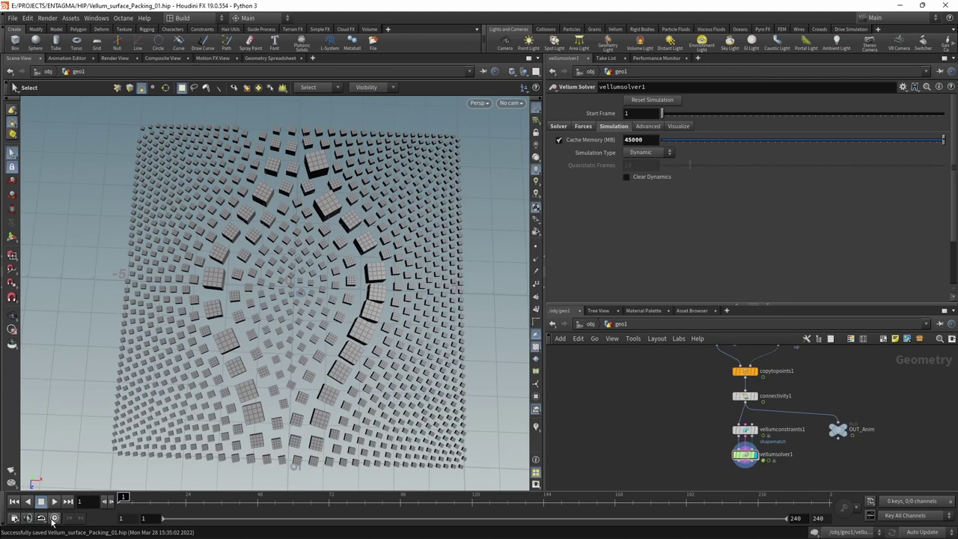
left_click(54, 501)
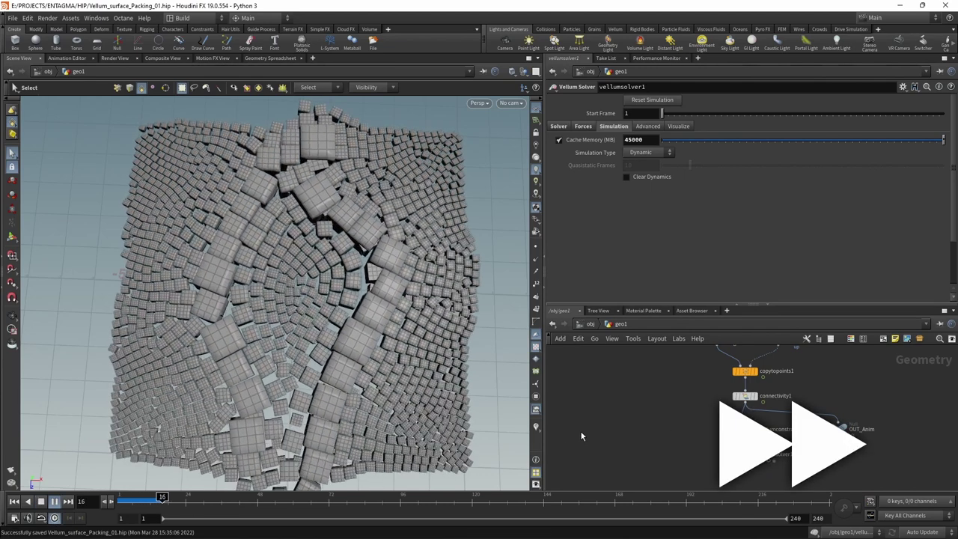
left_click(42, 503)
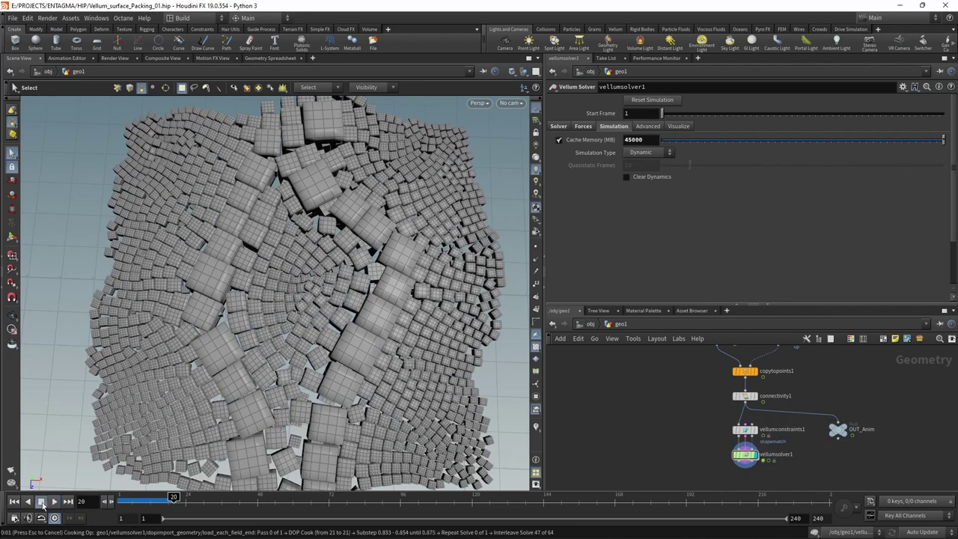
key("ctrl+s")
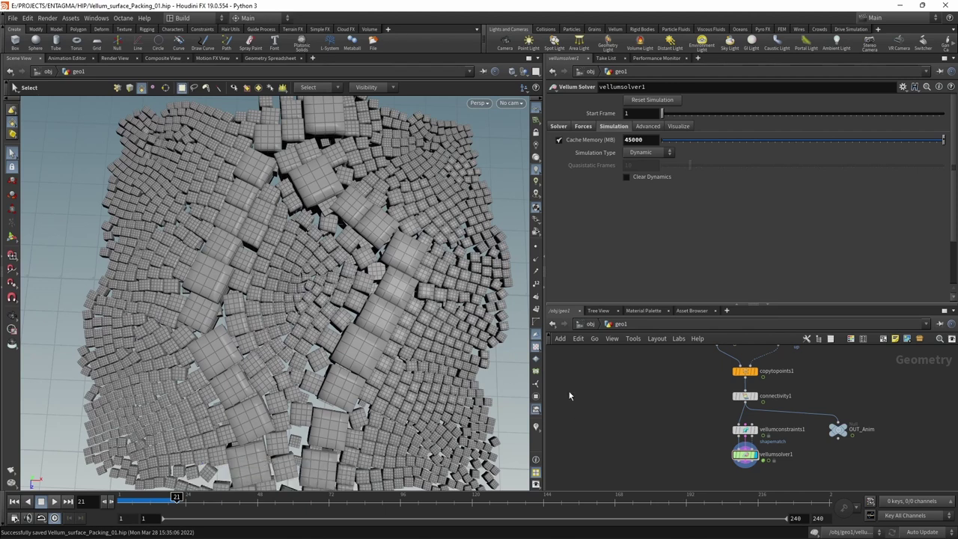
left_click(146, 19)
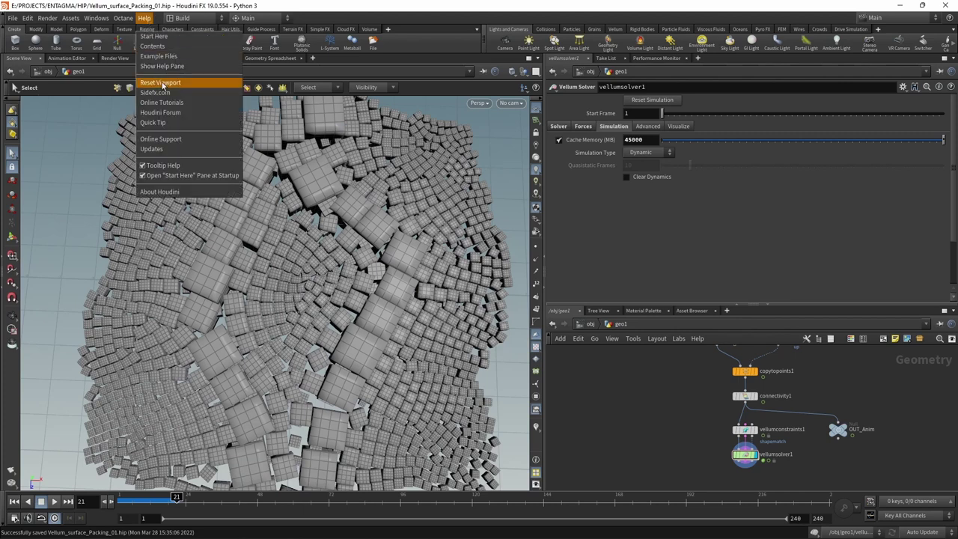
left_click(163, 82)
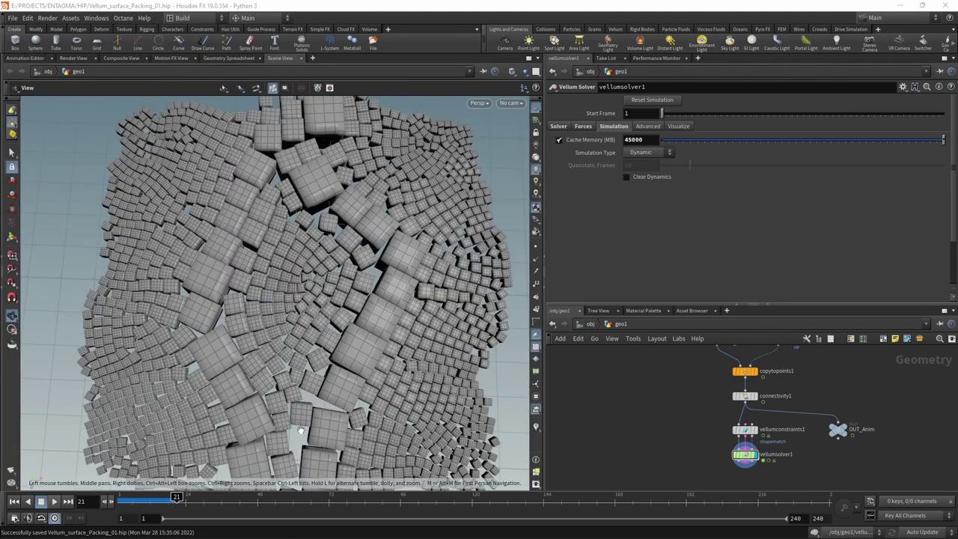
- Replay the Vellum simulation from frame 1 to watch the boxes push apart, saving midway
left_click(15, 500)
left_click(55, 501)
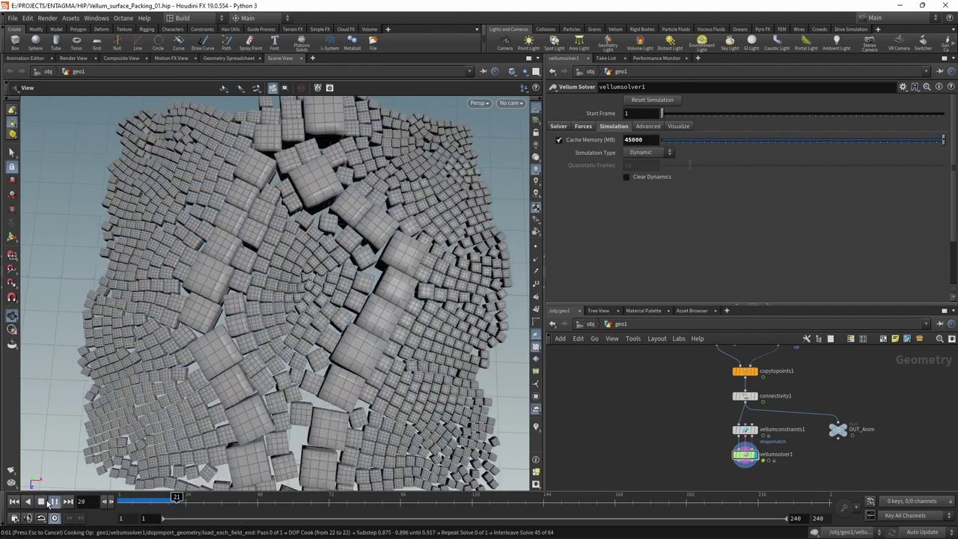
key("Escape")
key("ctrl+s")
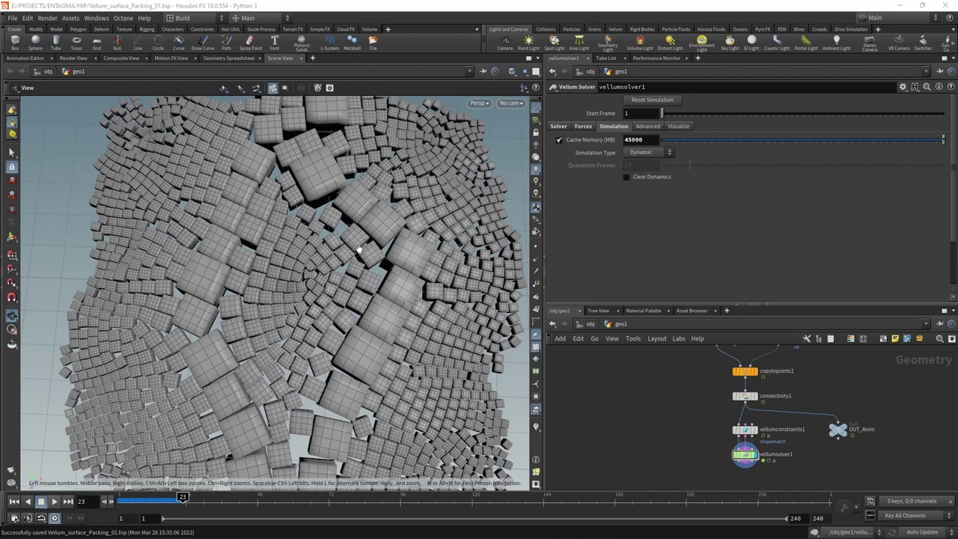
left_click(27, 503)
left_click(54, 501)
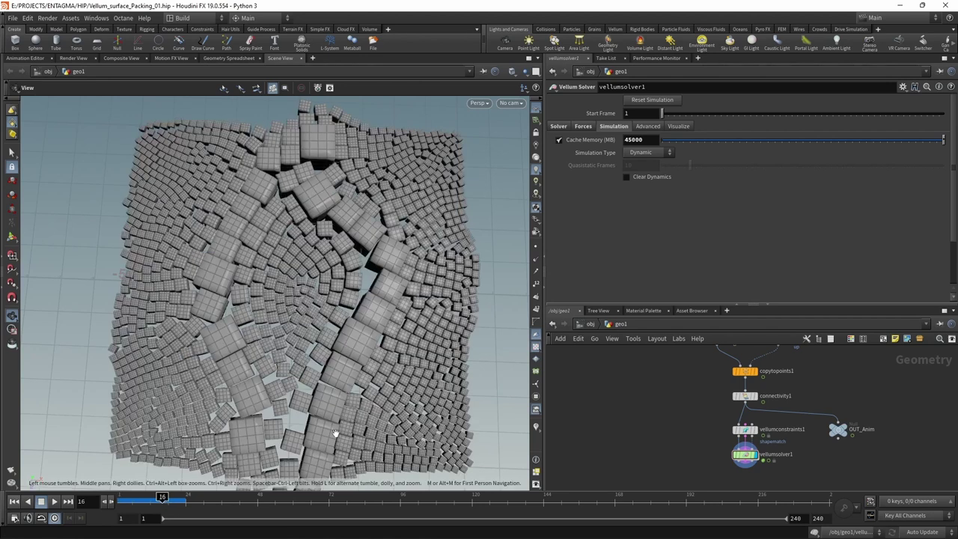
- Add an Extract Transform node fed by connectivity1 and vellumsolver1
left_click(760, 401)
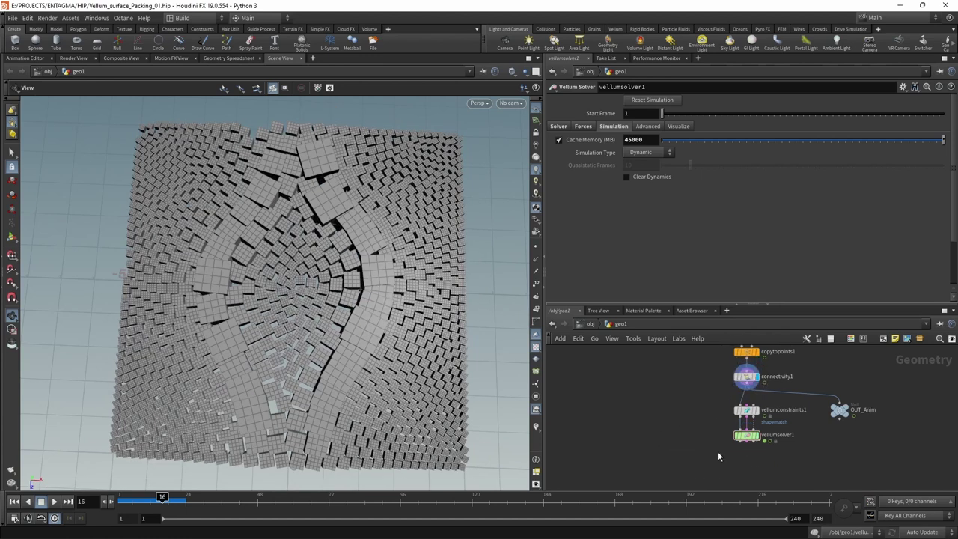
key("Tab")
type("extractr")
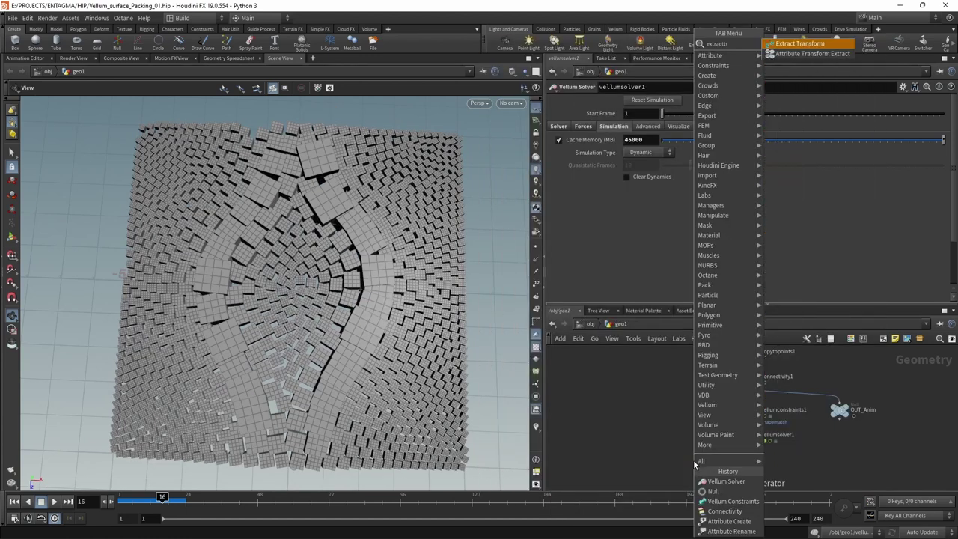
key("Return")
left_click(693, 460)
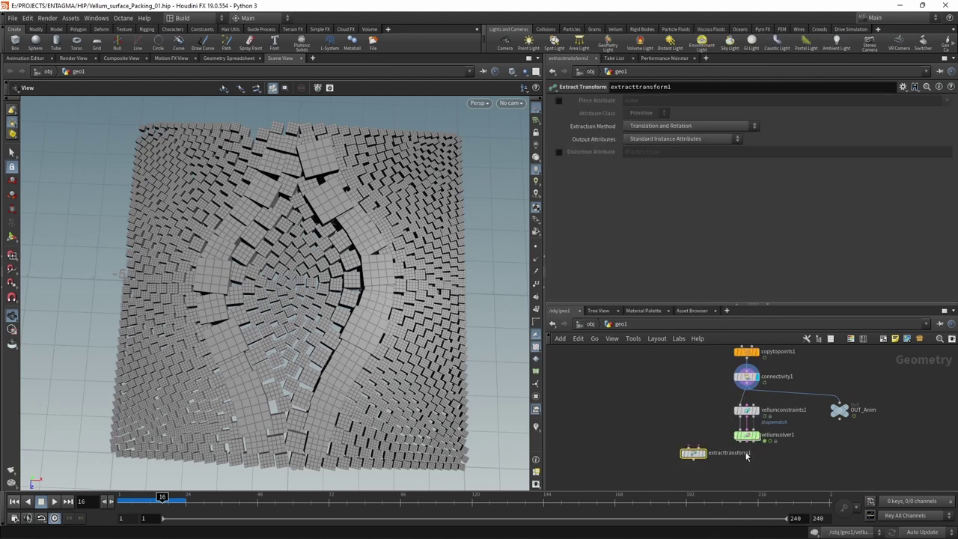
scroll(703, 434, "up", 2)
left_click(771, 366)
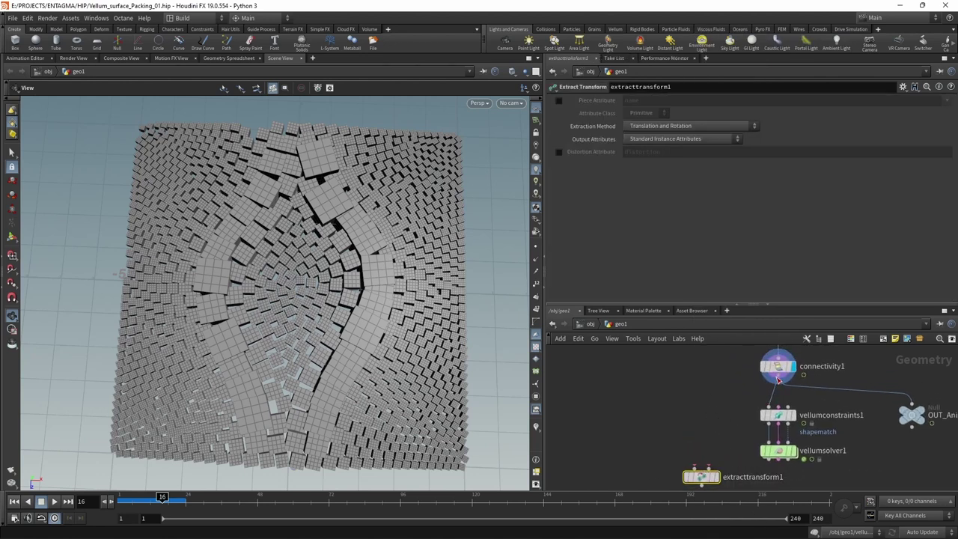
left_click(694, 454)
left_click(782, 435)
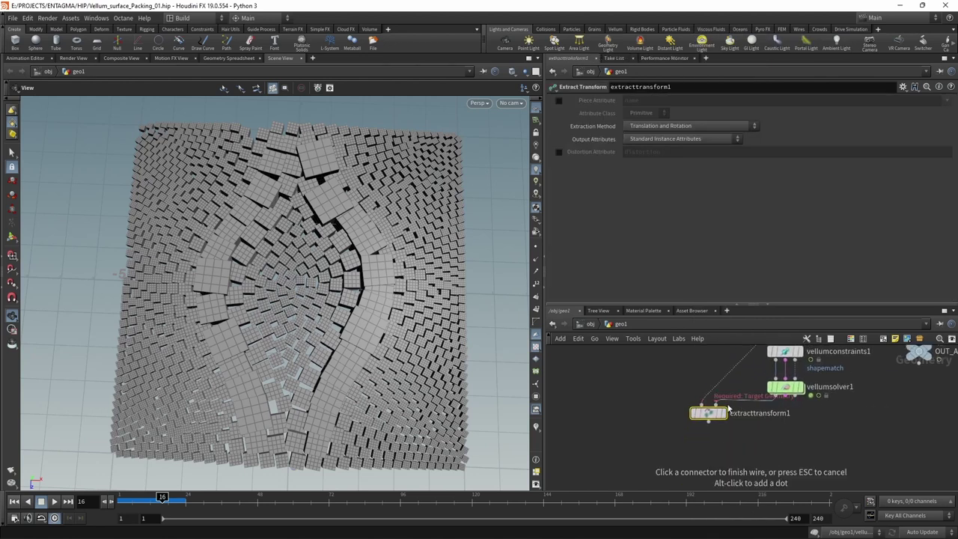
left_click(714, 443)
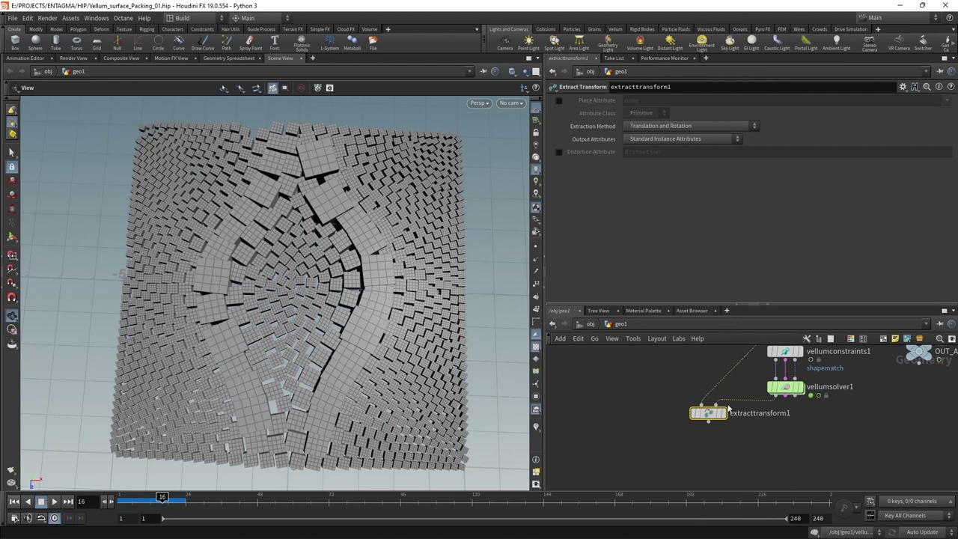
- Set Piece Attribute to class, Attribute Class Point, extraction Translation, Rotation, and Uniform Scale
left_click(558, 101)
double_click(640, 100)
type("class")
key("Return")
left_click(651, 113)
left_click(634, 140)
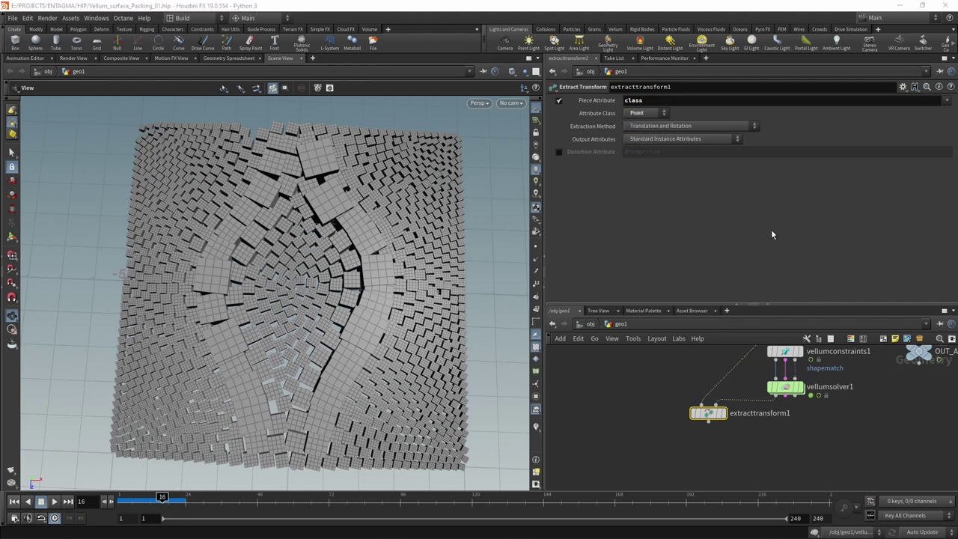
left_click(703, 126)
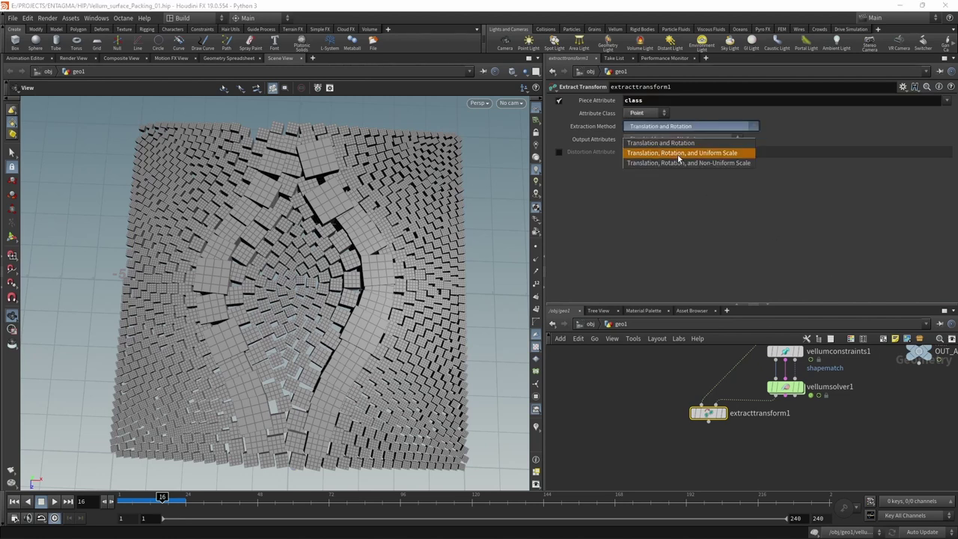
left_click(679, 153)
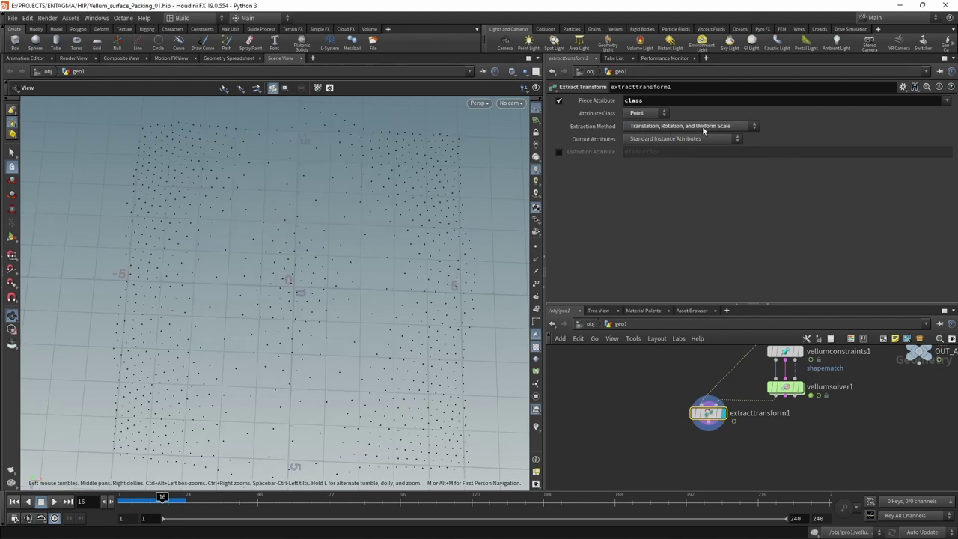
- Add a Transform Pieces node wired from connectivity1 and extracttransform1, and display it
key("Tab")
type("trans")
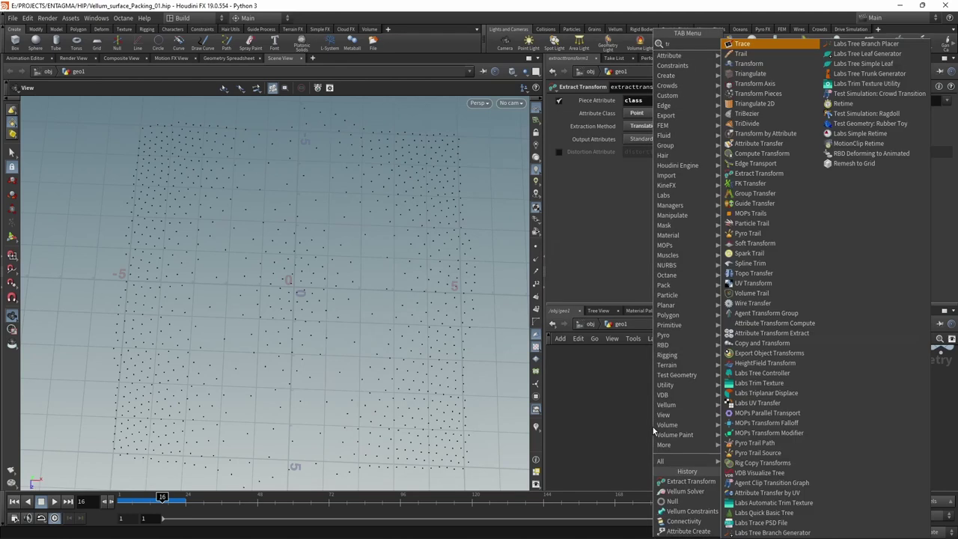
key("Down")
key("Down")
key("Return")
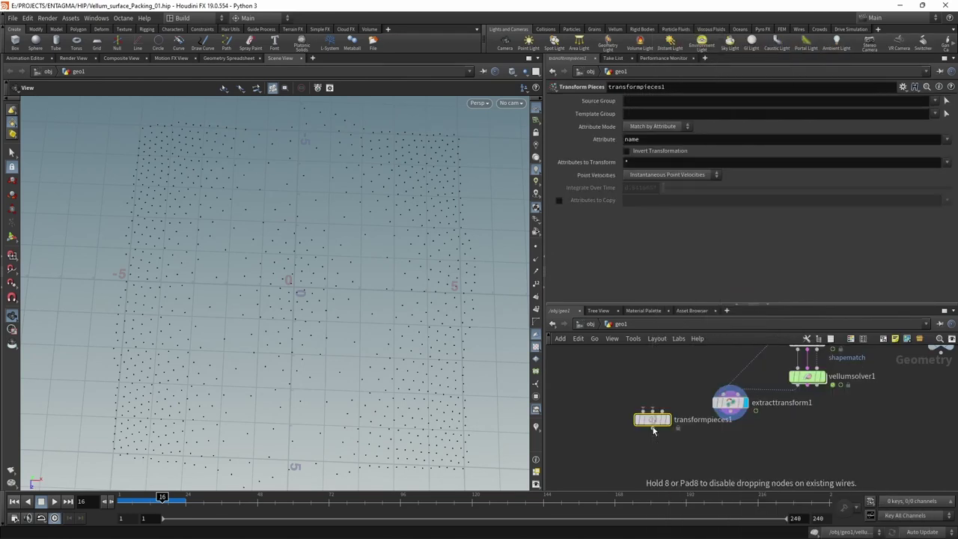
left_click(675, 452)
left_click(773, 367)
left_click(660, 443)
middle_click_drag(678, 464, 689, 440)
left_click_drag(677, 425, 697, 443)
left_click(728, 423)
left_click(696, 437)
scroll(696, 453, "up", 2)
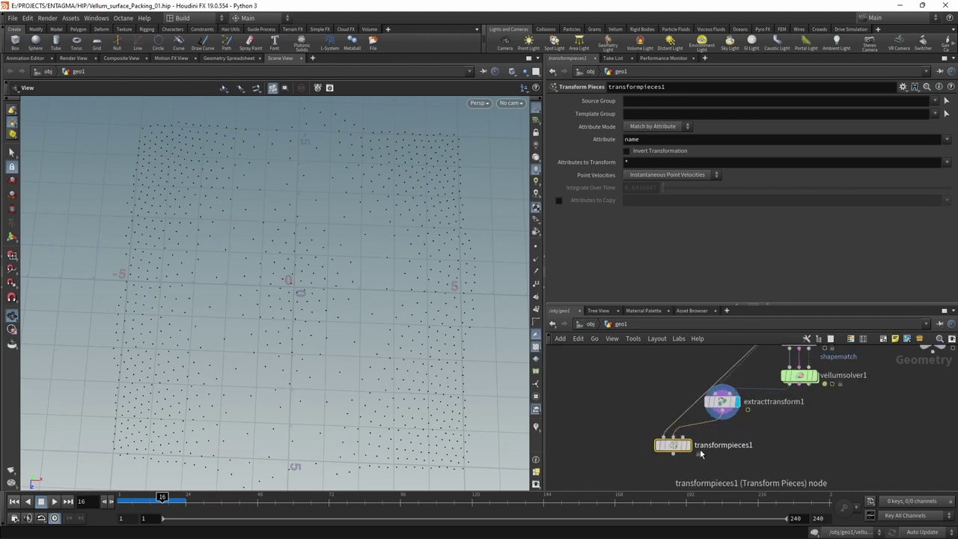
left_click(692, 425)
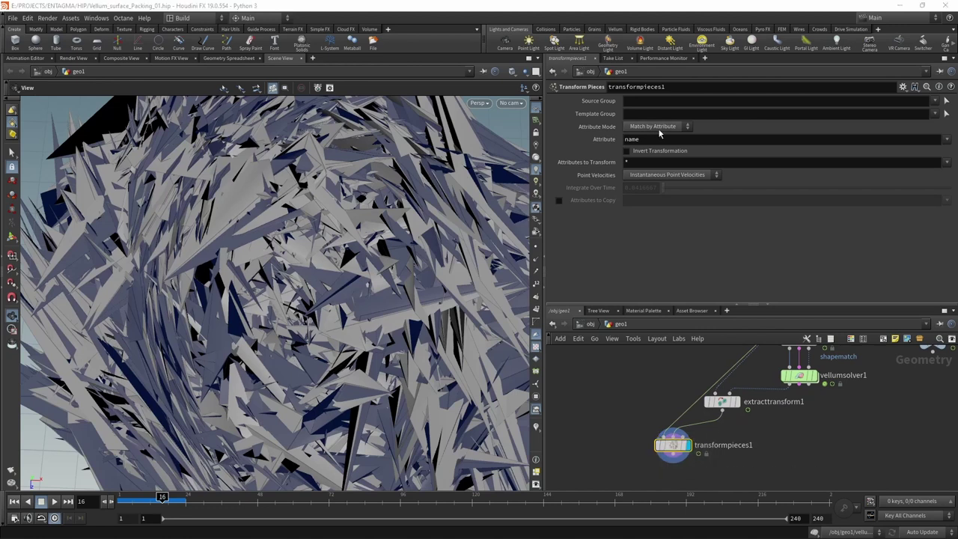
- Match pieces by the class attribute and play the simulation from frame 1 to check
left_click(946, 141)
left_click(939, 159)
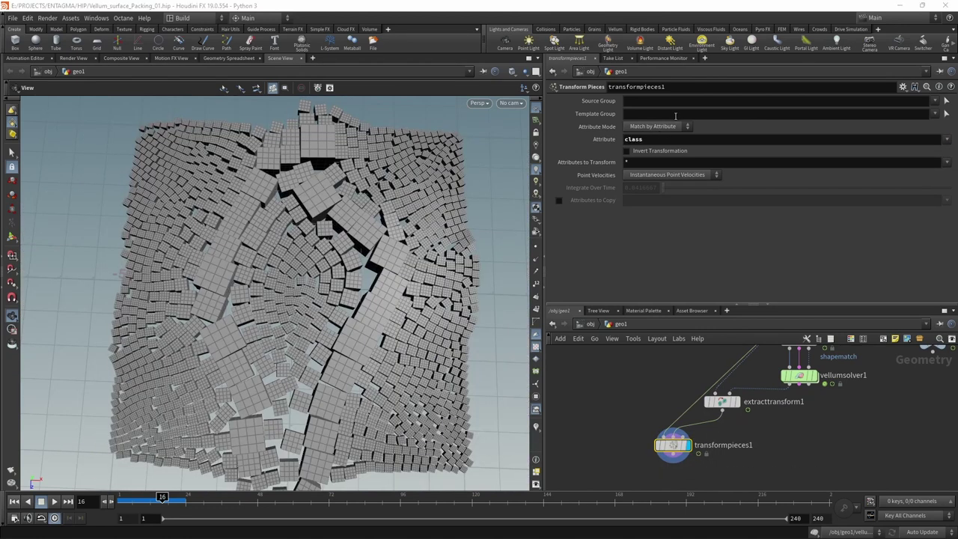
middle_click_drag(605, 397, 596, 357)
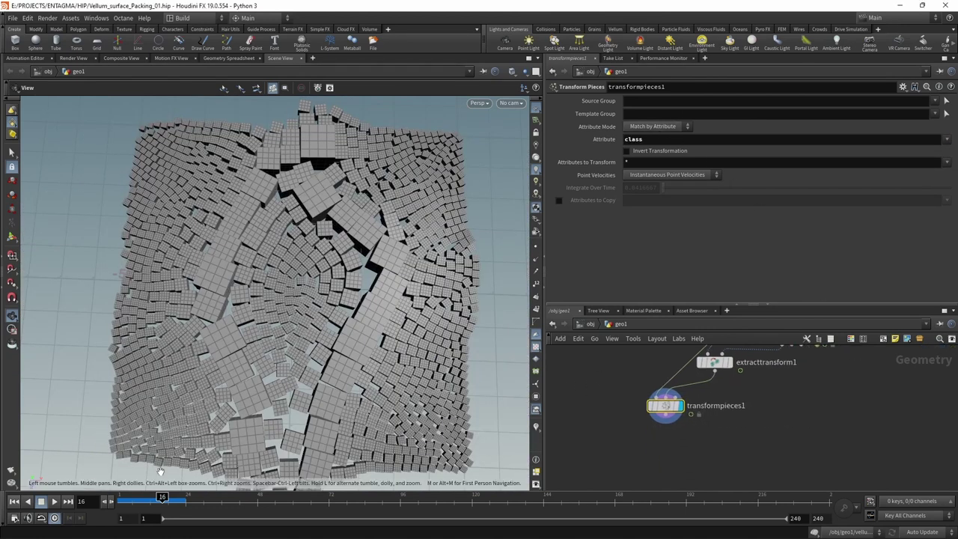
left_click(15, 501)
left_click(54, 501)
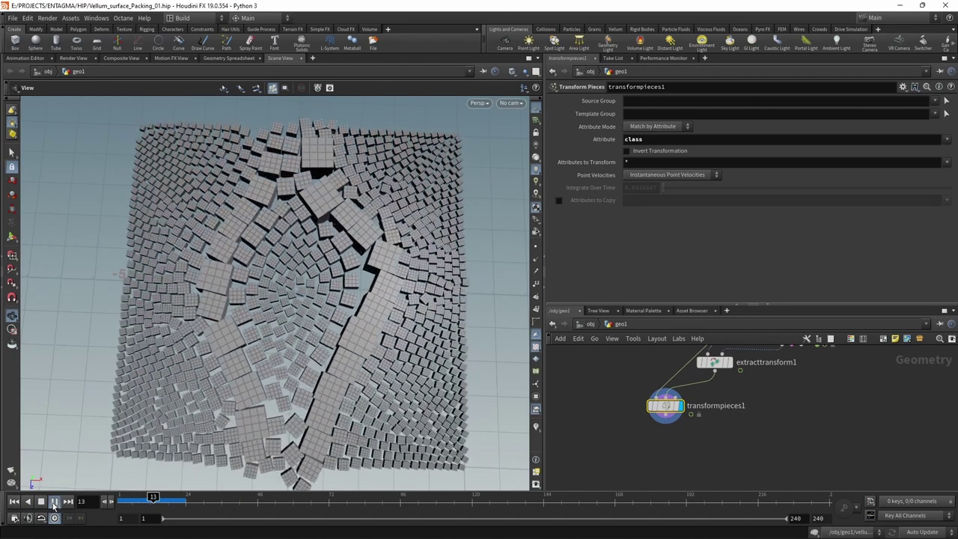
left_click(41, 502)
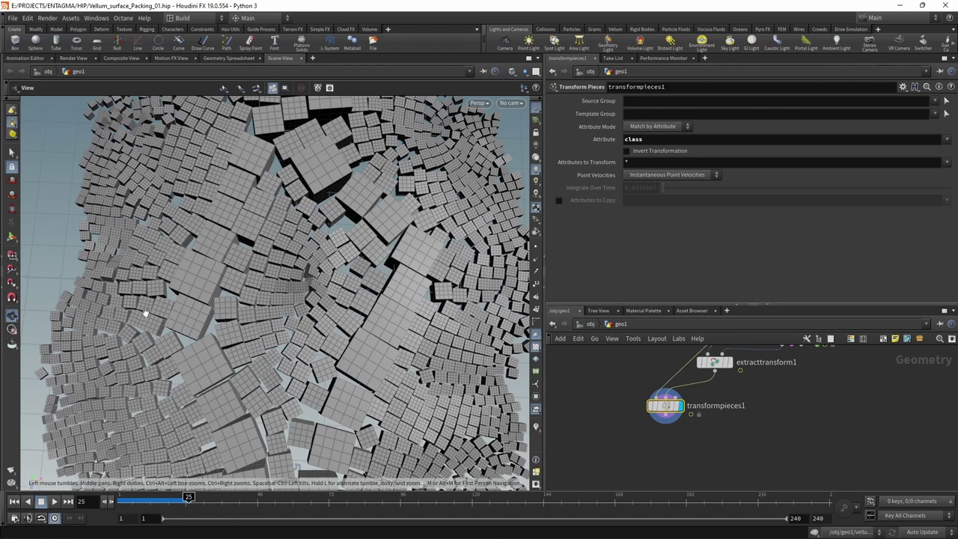
left_click(13, 501)
- Tidy the network by repositioning extracttransform1 and transformpieces1
scroll(761, 419, "down", 2)
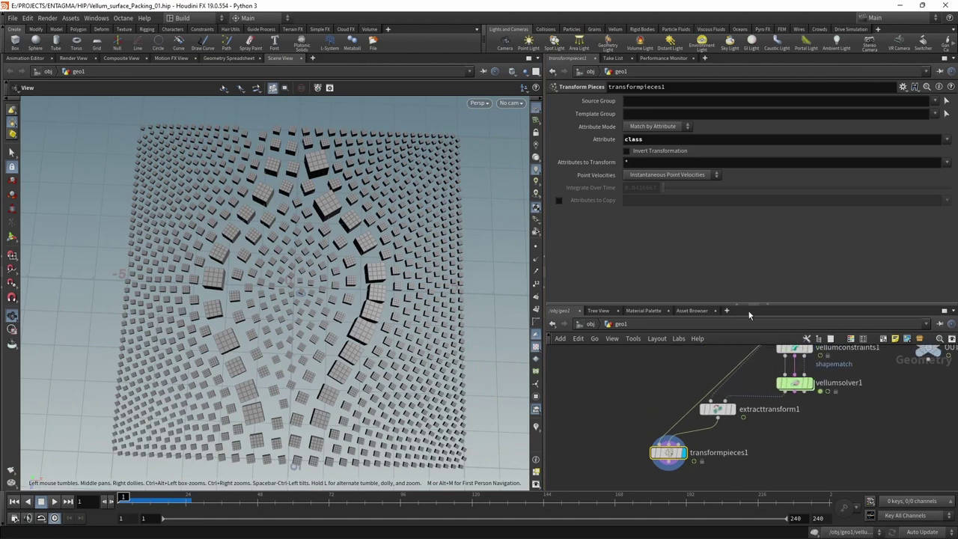
scroll(760, 419, "down", 1)
left_click_drag(762, 425, 782, 429)
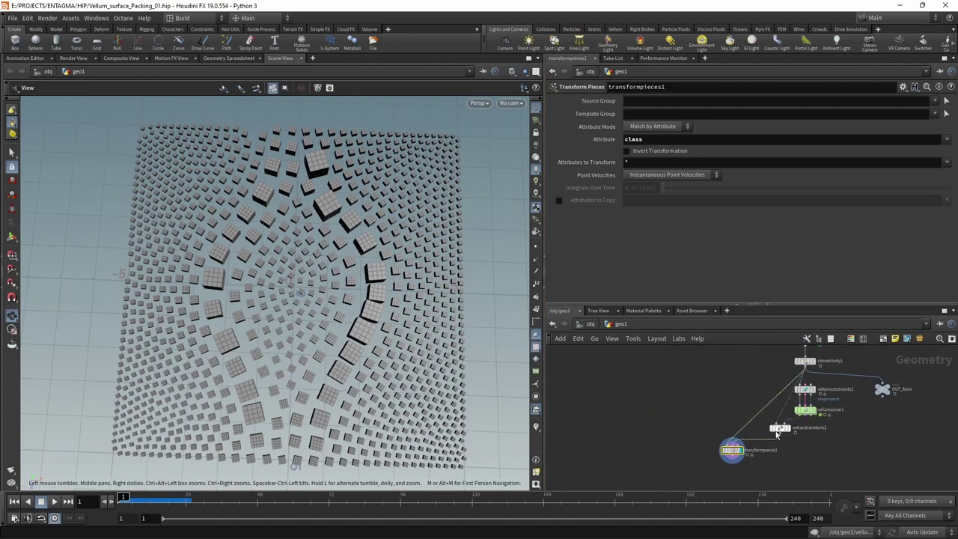
left_click_drag(733, 450, 751, 450)
scroll(871, 451, "down", 2)
- Save the scene as Vellum_surface_Packing_01.hip and enter vellumsolver1's forces network
key("ctrl+s")
double_click(701, 413)
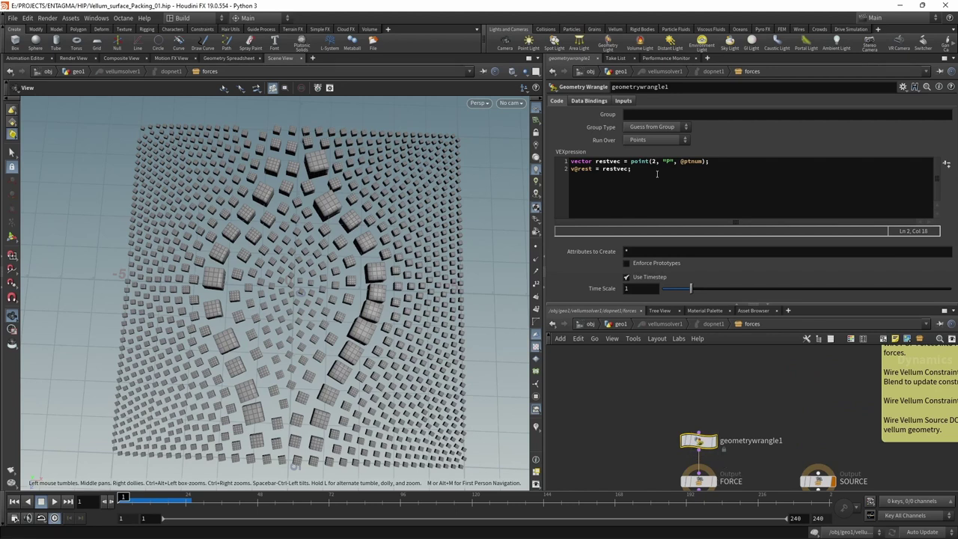
- Review geometrywrangle1's rest-position VEX code, Data Bindings and Inputs tabs, then return to geo1
key("ctrl+a")
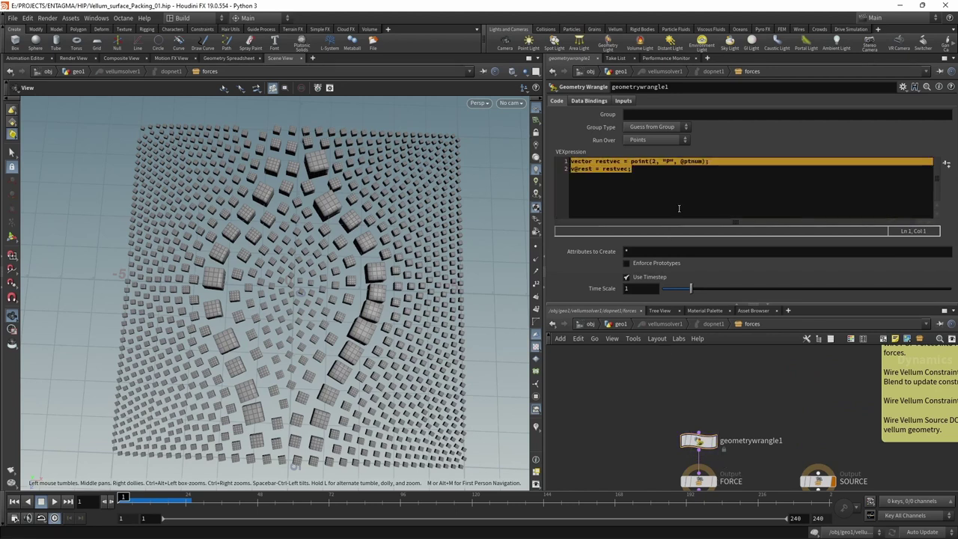
left_click(678, 193)
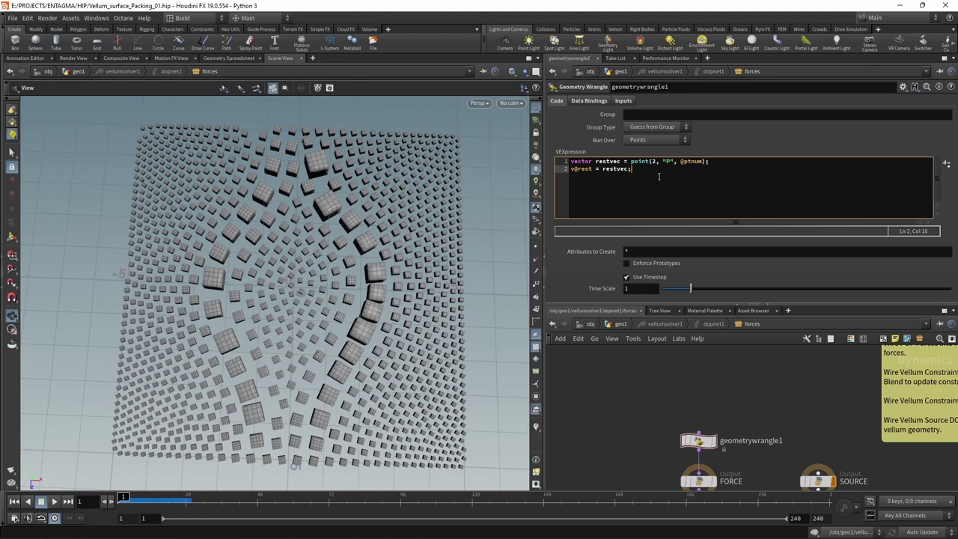
left_click(593, 102)
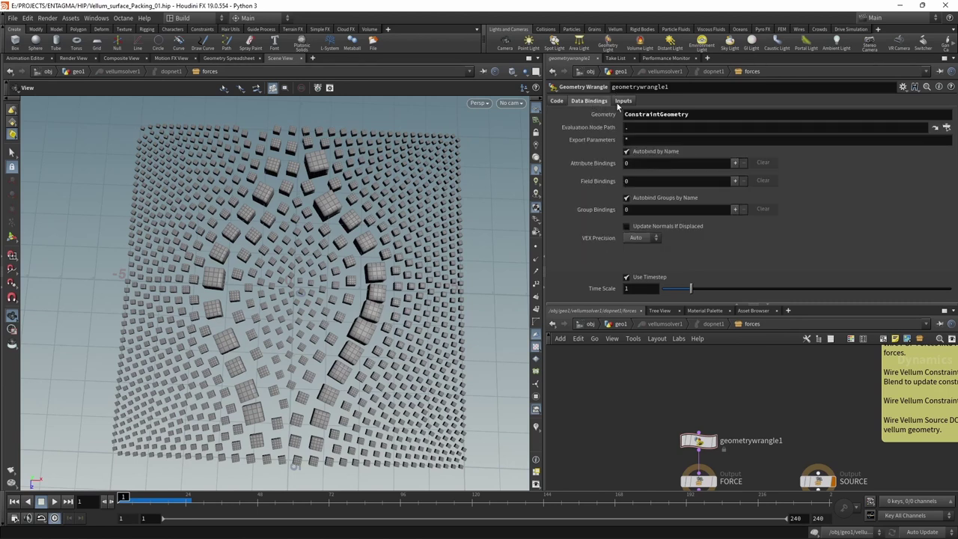
left_click(621, 101)
left_click(619, 324)
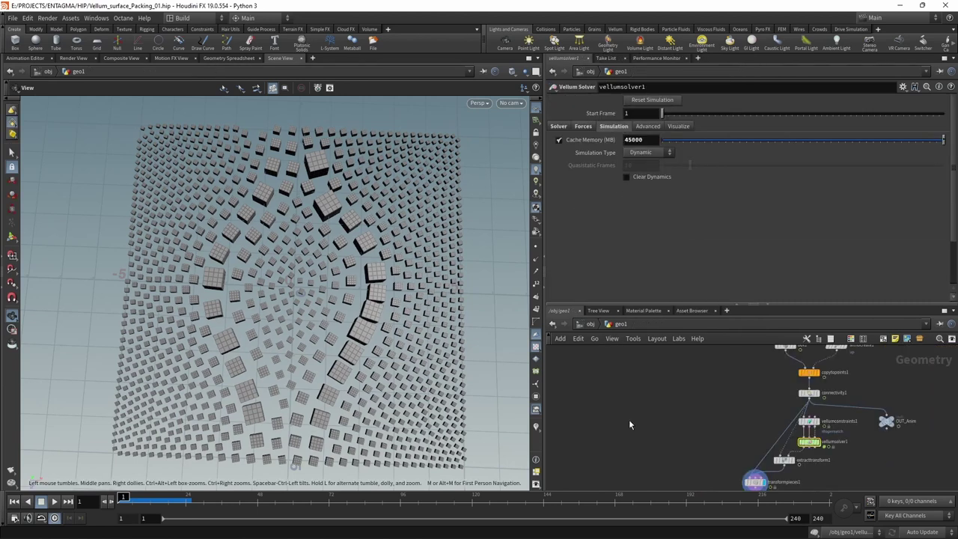